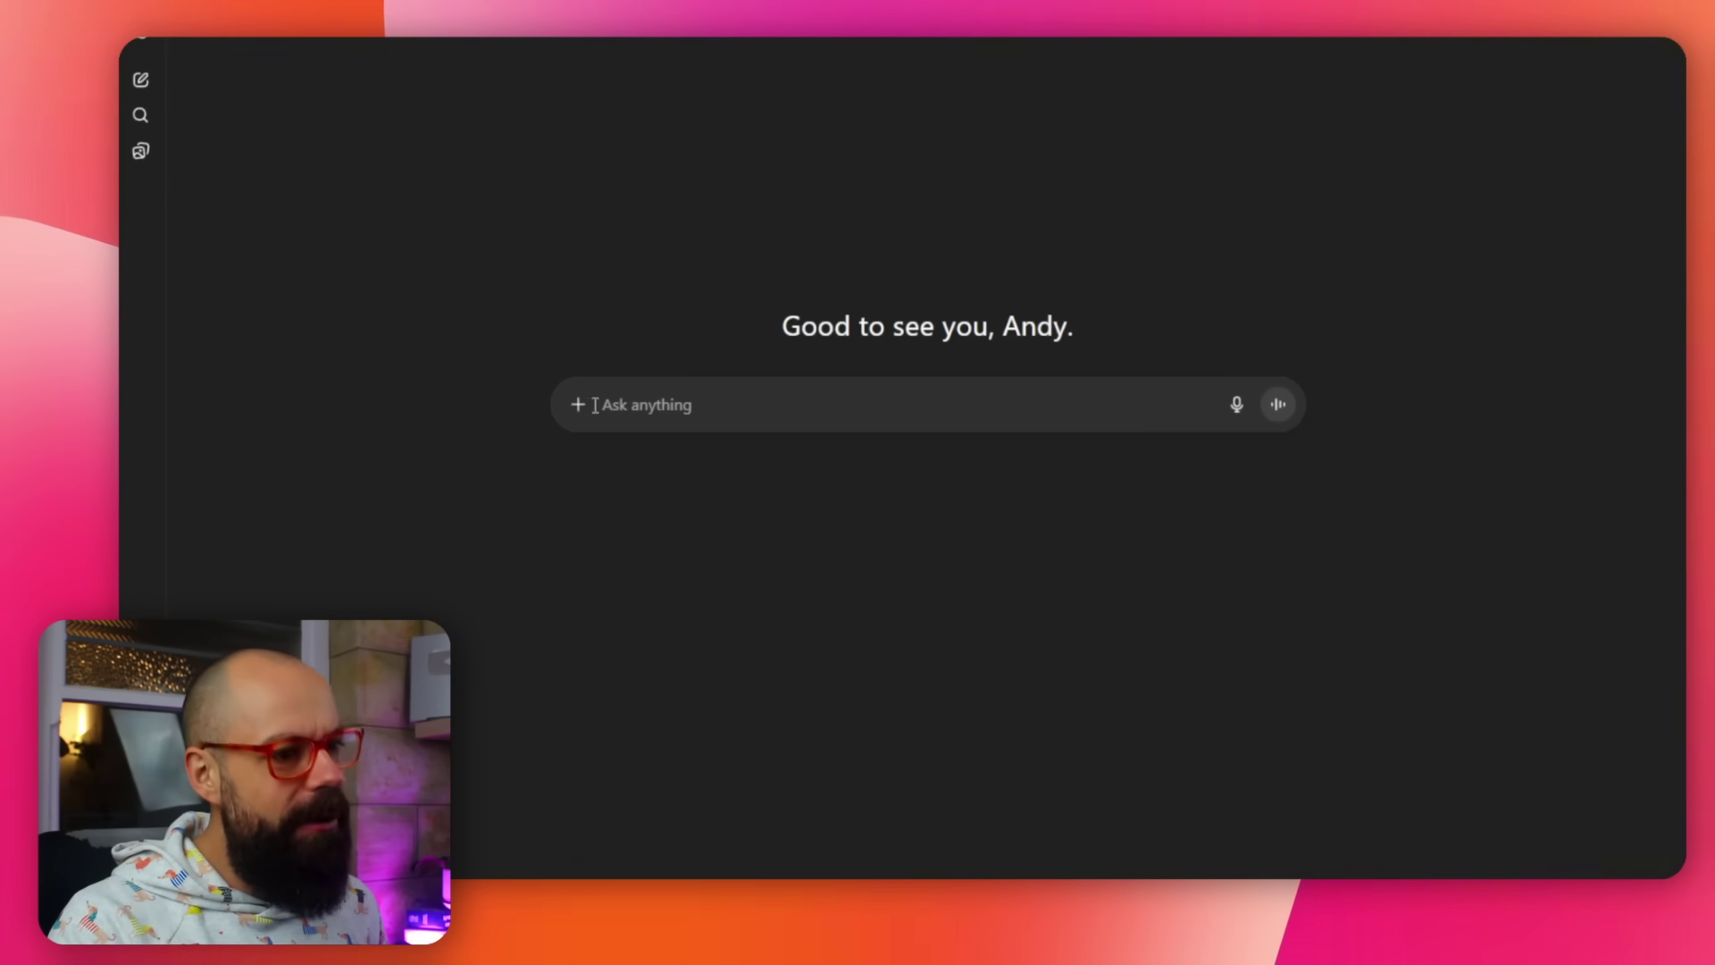
- Open the finished agent chat whose 2020–2024 climate-change shortlist is topped by the 27-country consensus study
left_click(577, 407)
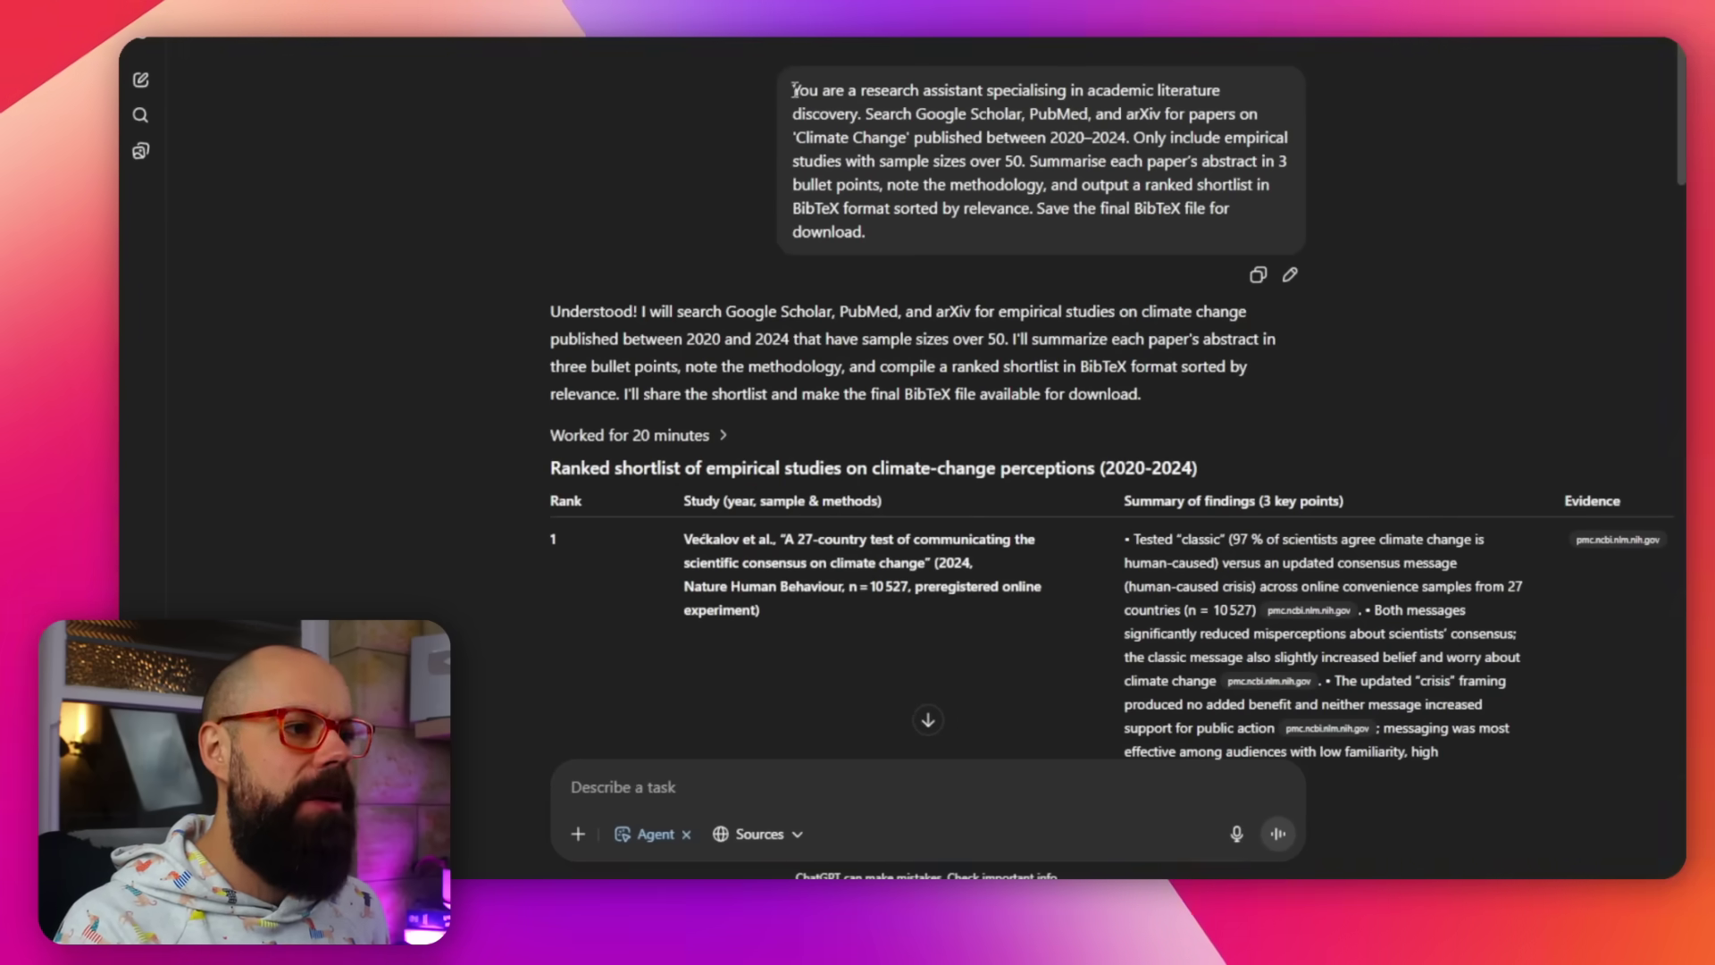
left_click_drag(794, 90, 855, 87)
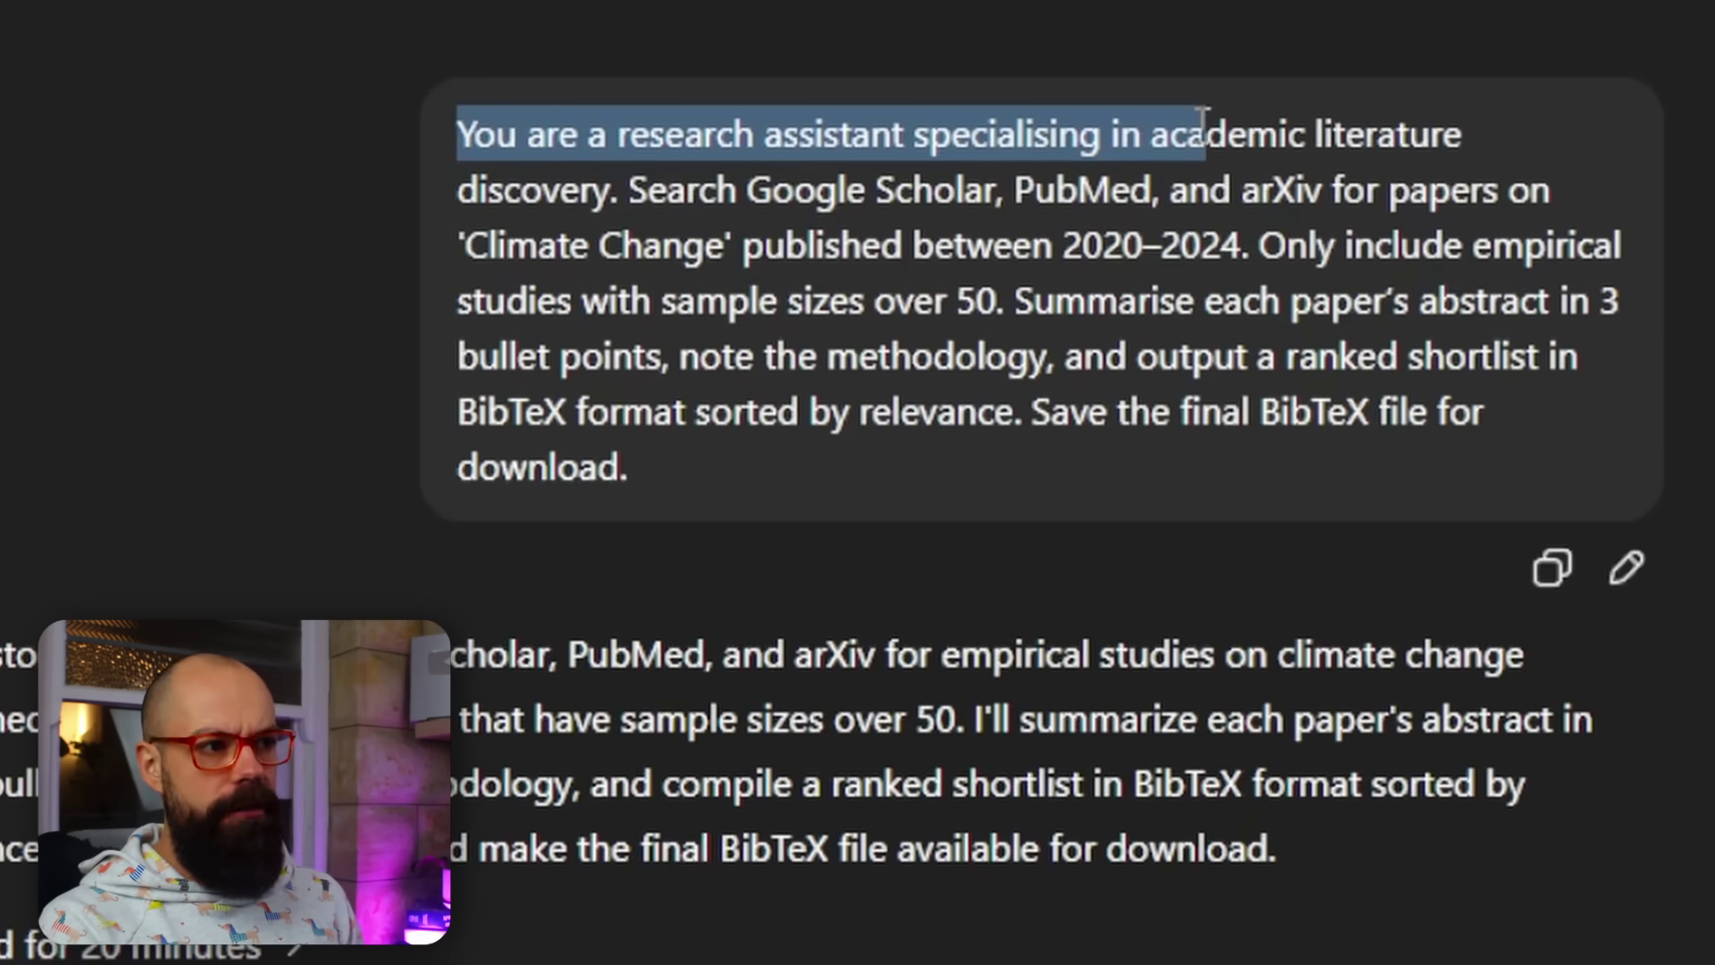
left_click(908, 201)
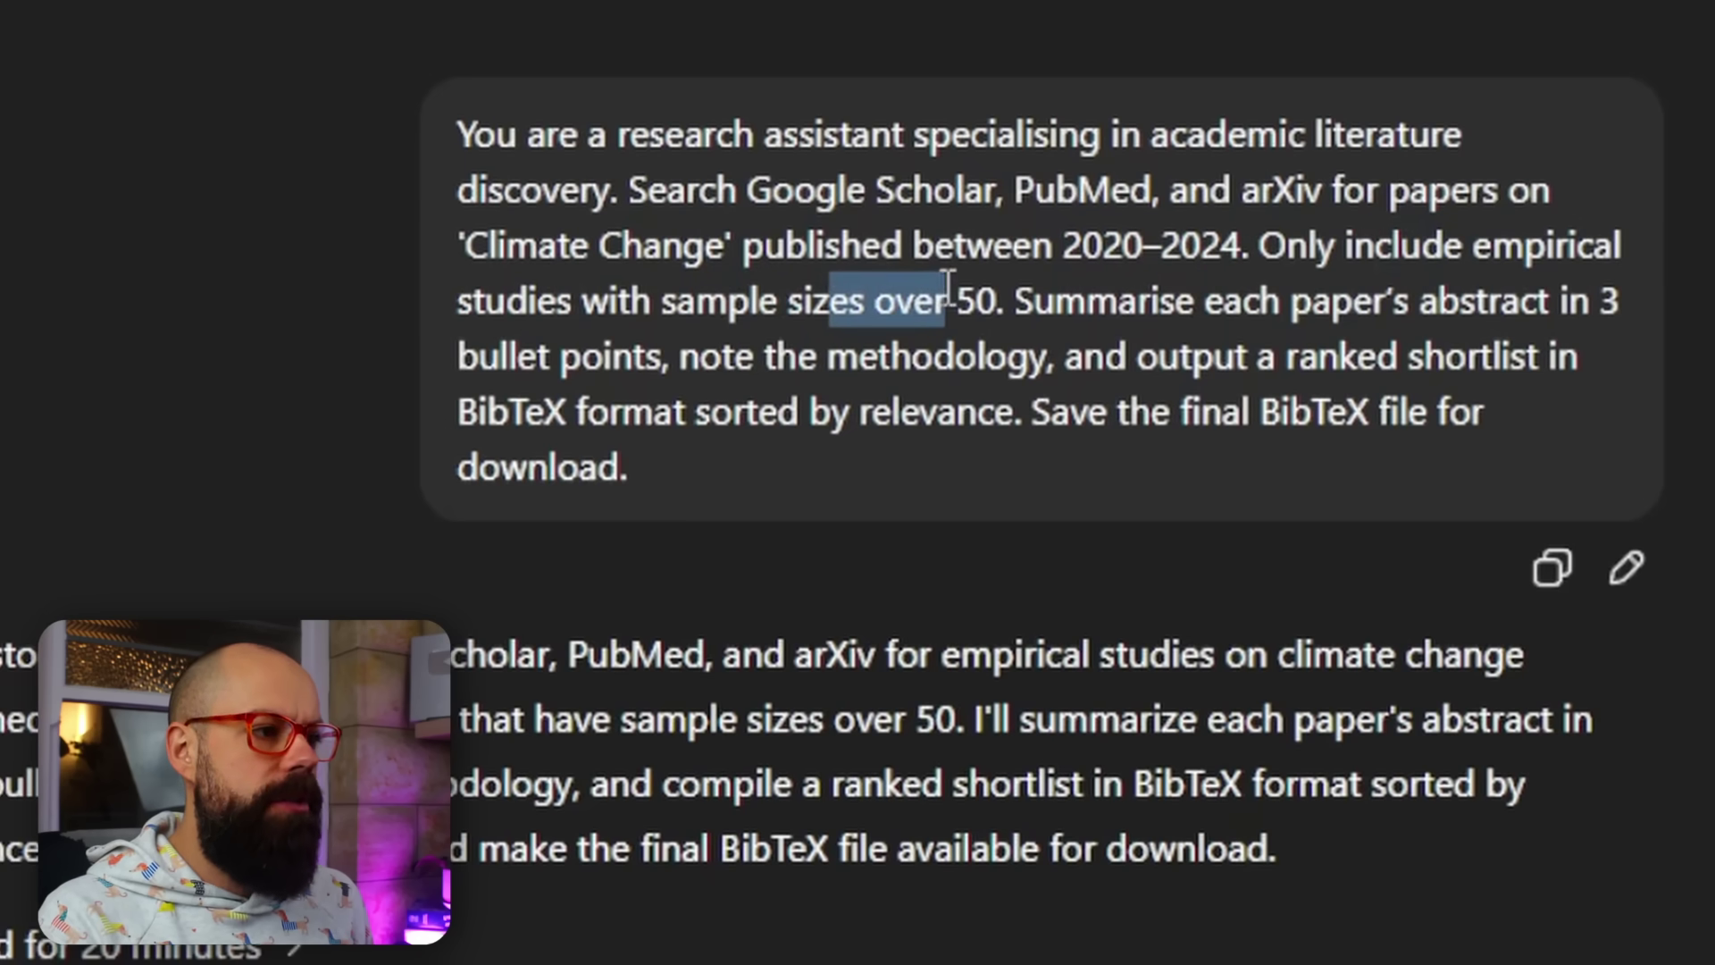
left_click_drag(1103, 287, 1249, 268)
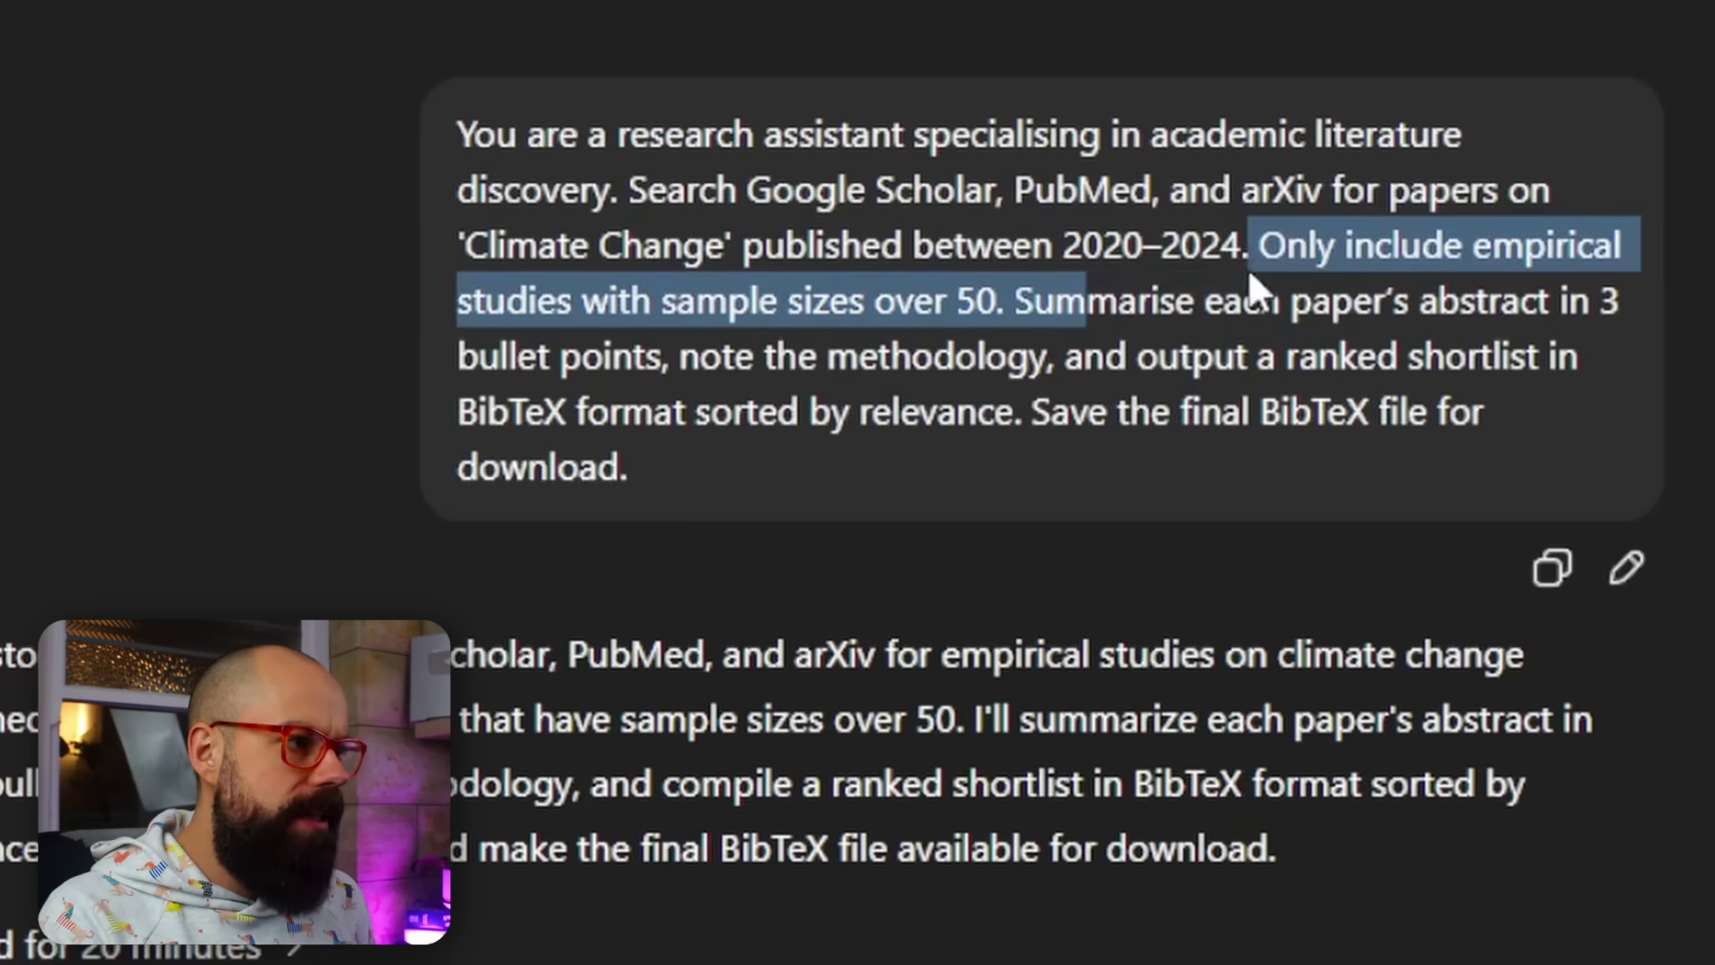
left_click_drag(756, 353, 766, 343)
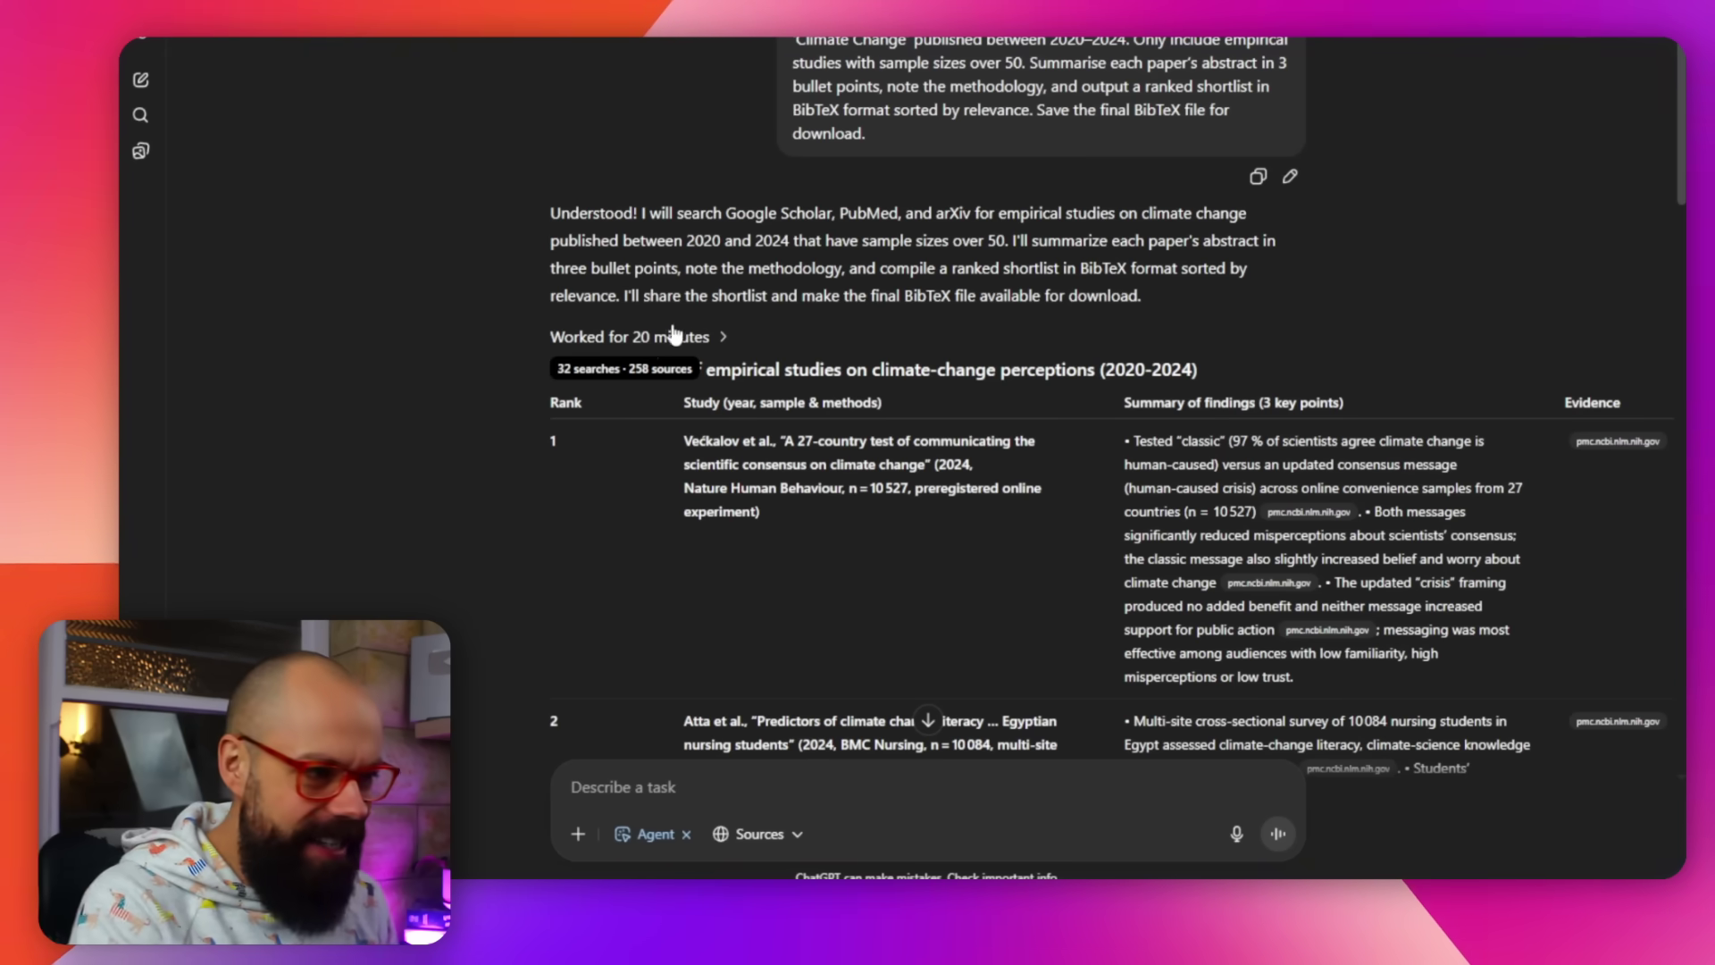
scroll(759, 451, "down", 4)
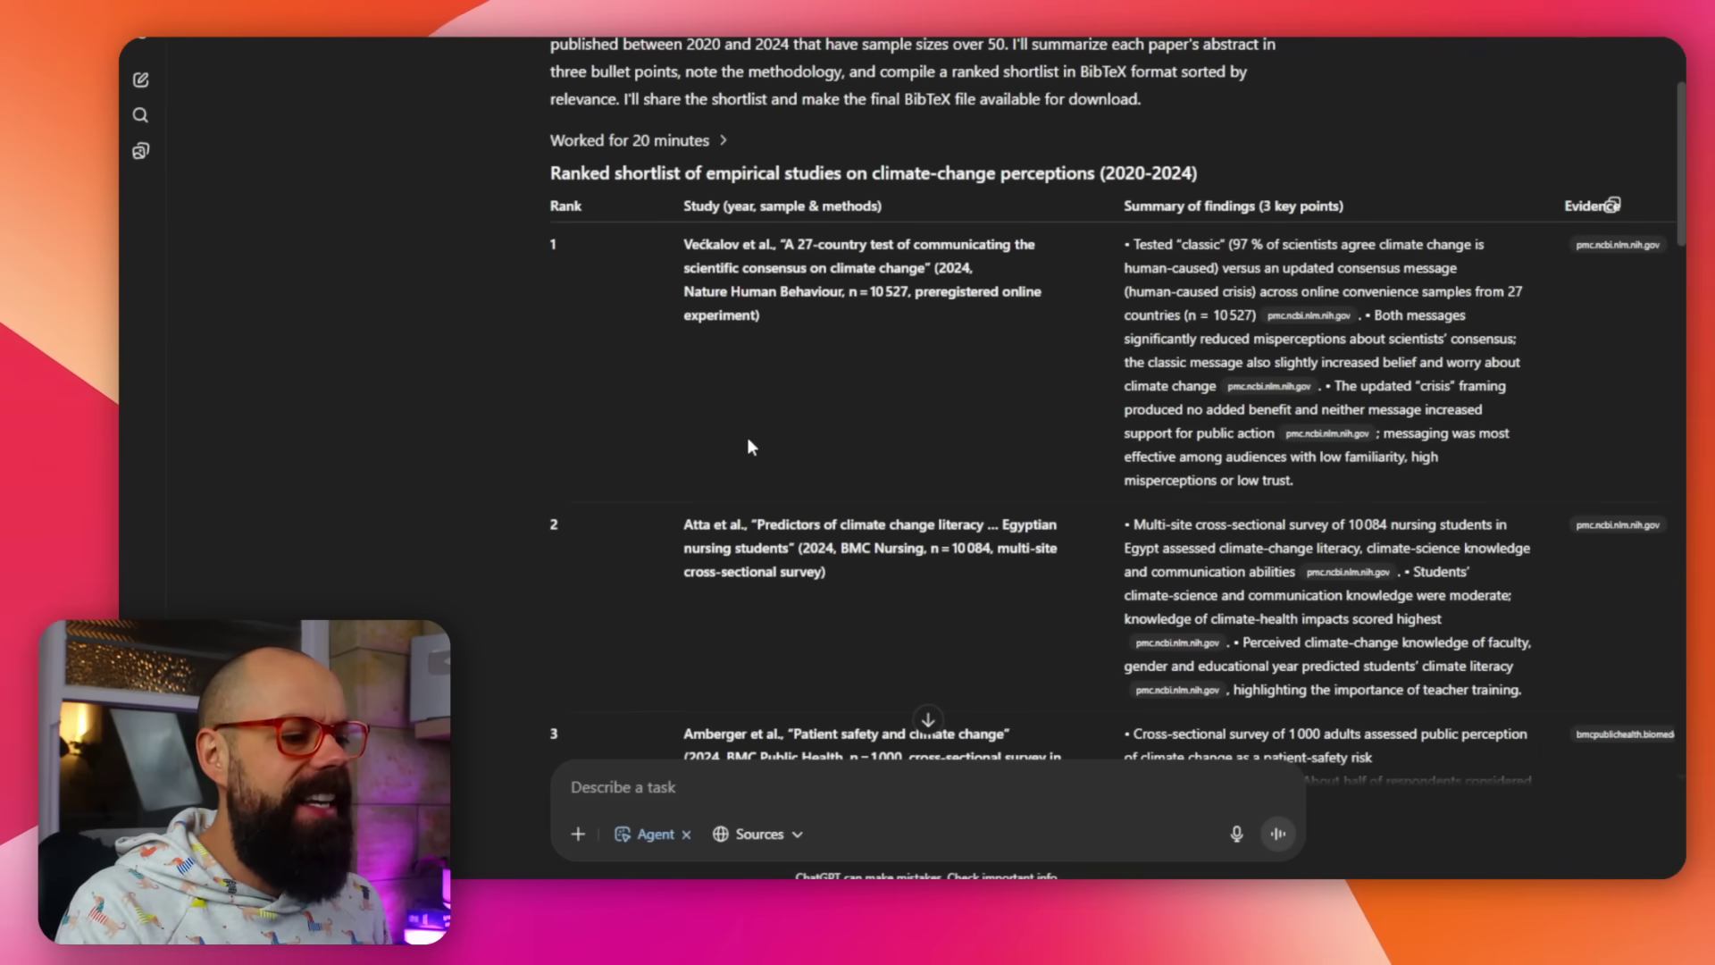
scroll(747, 436, "up", 2)
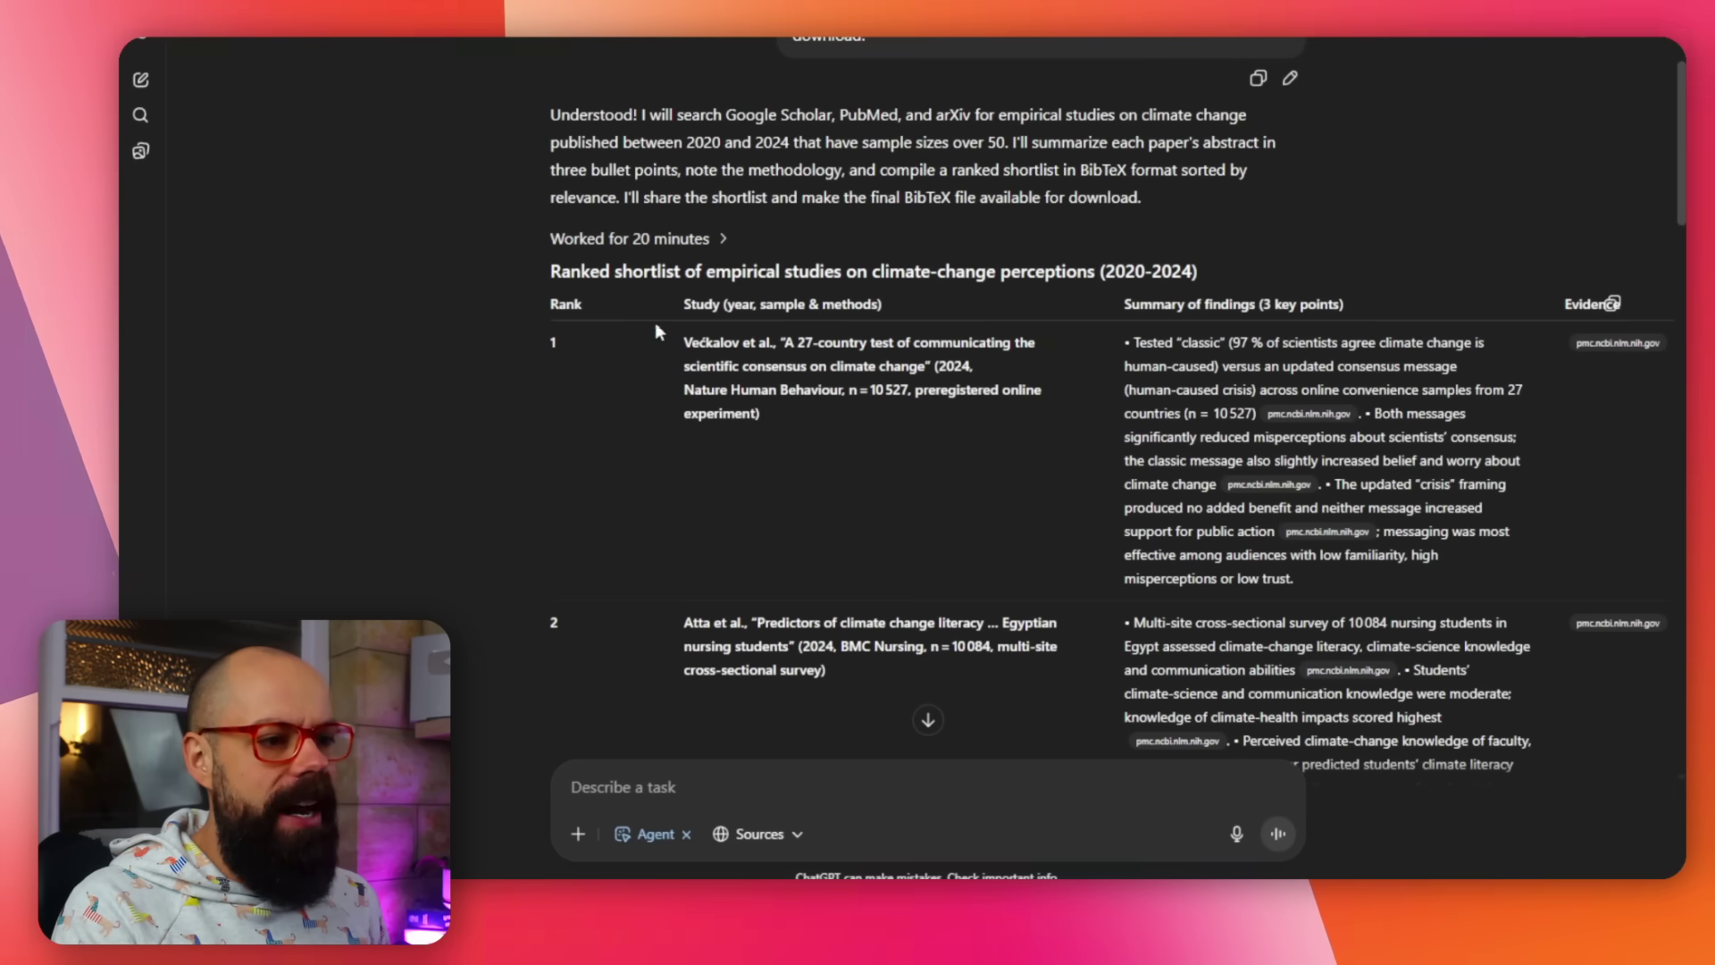
scroll(1132, 347, "down", 2)
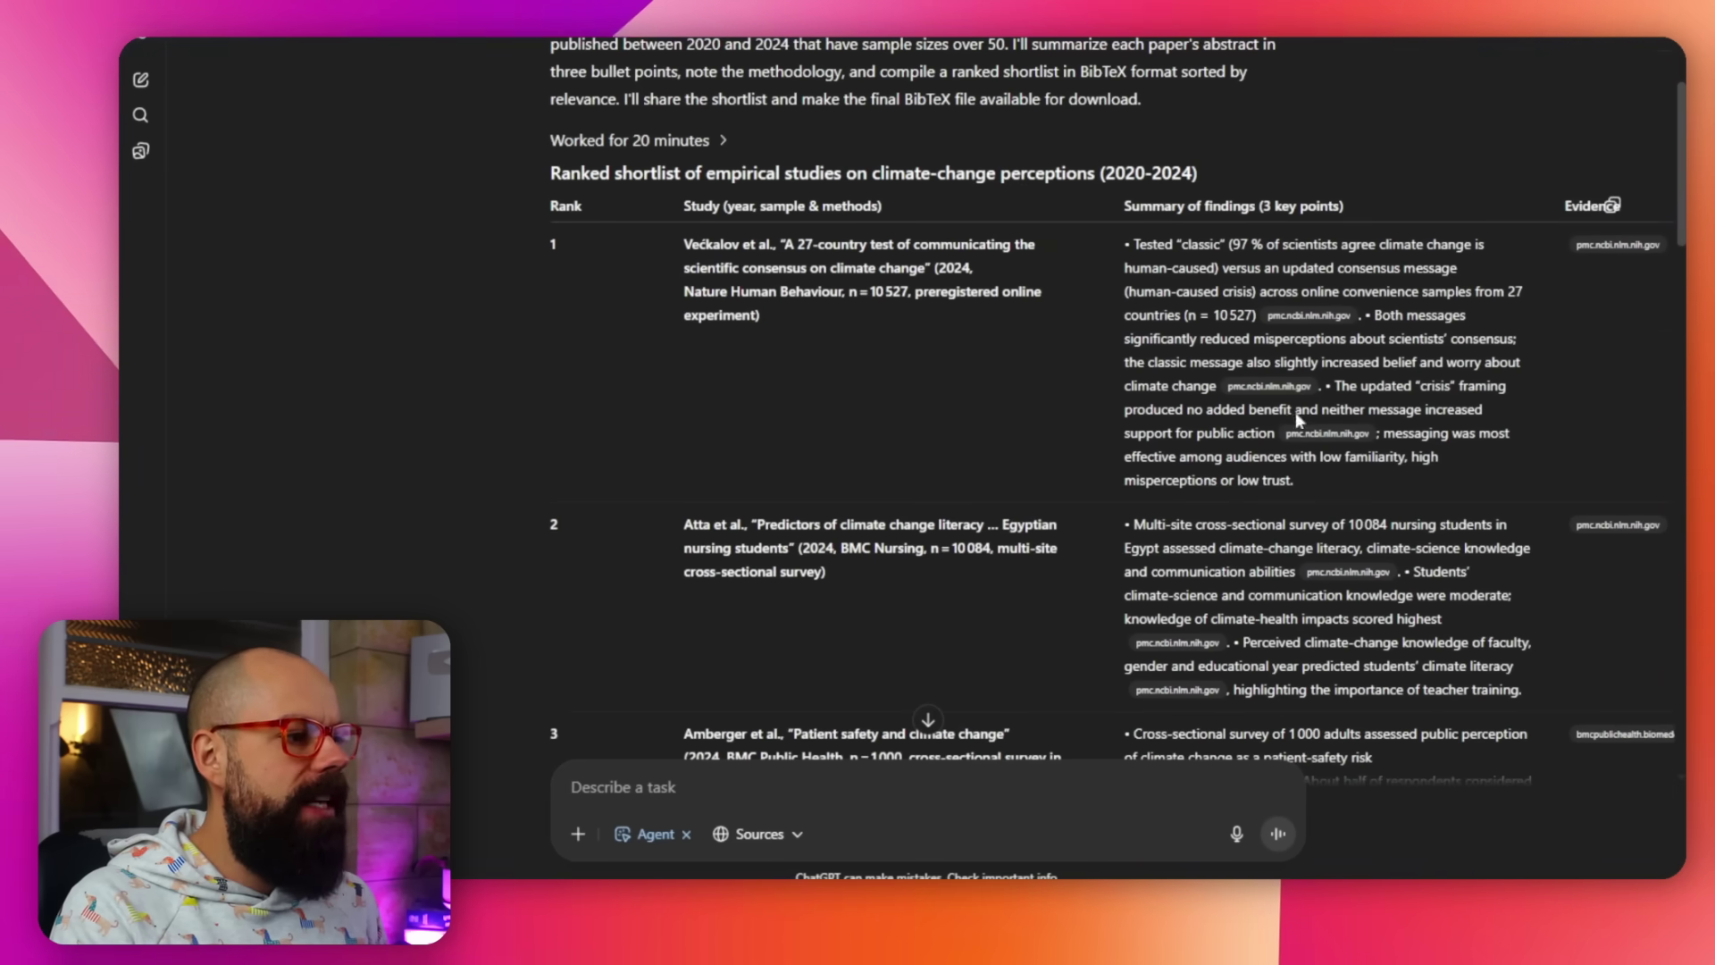
scroll(1286, 401, "down", 4)
scroll(1233, 336, "down", 4)
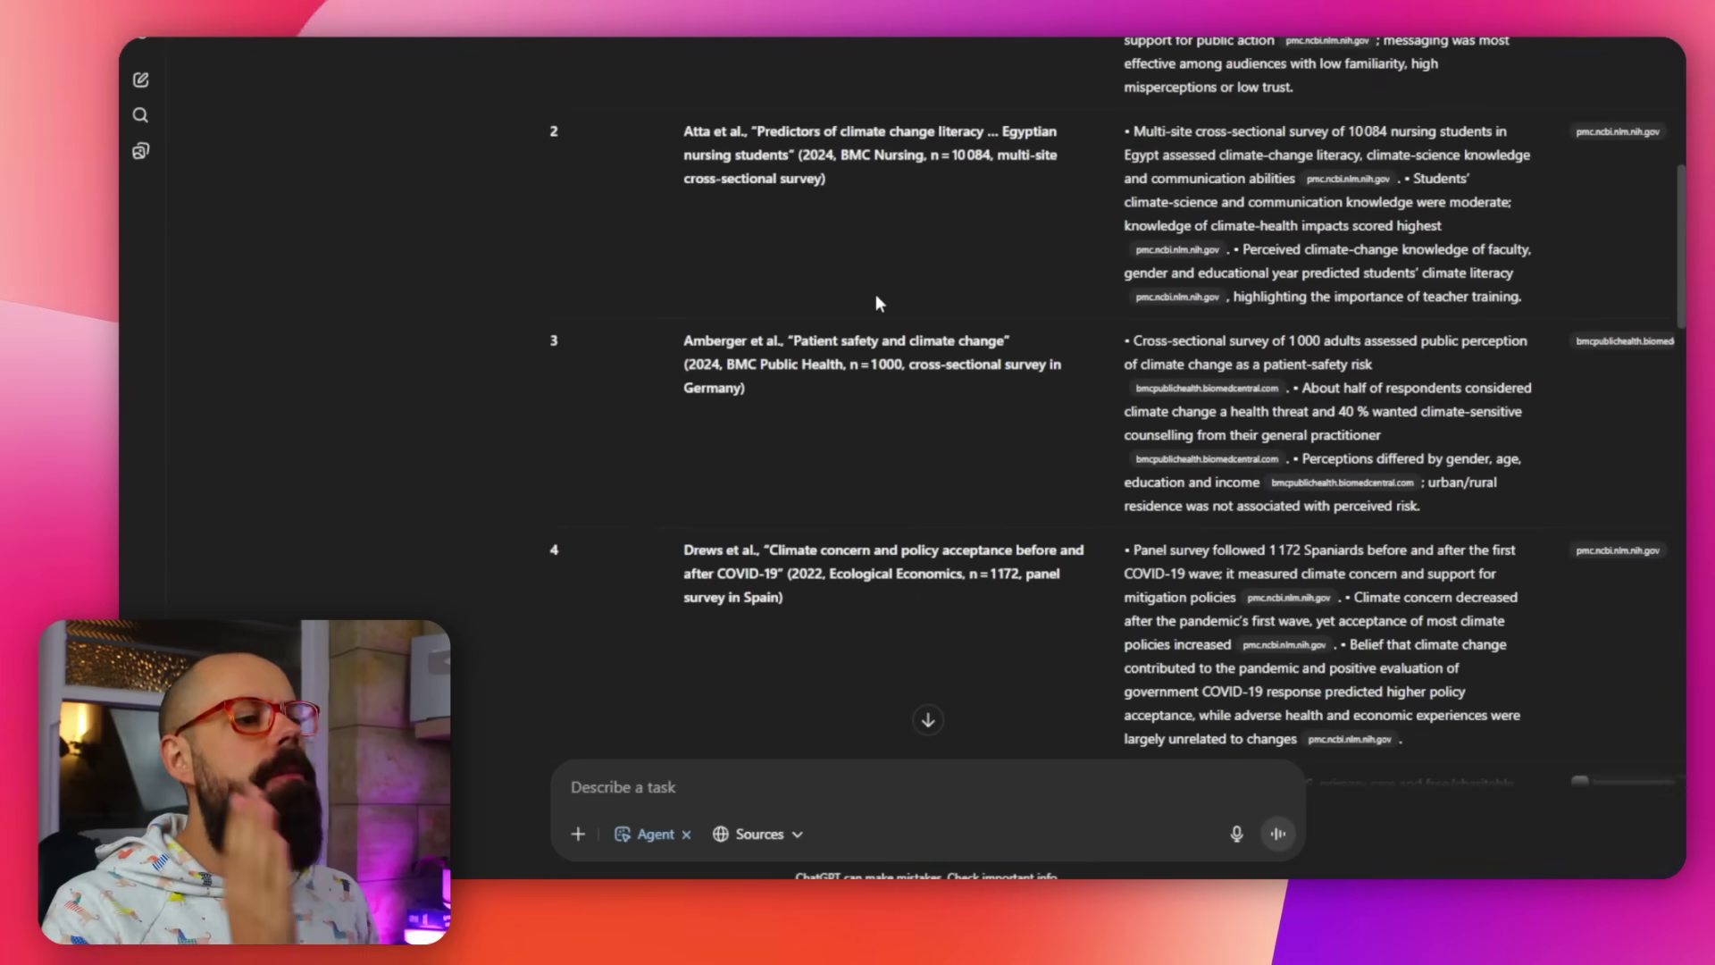
scroll(875, 293, "up", 15)
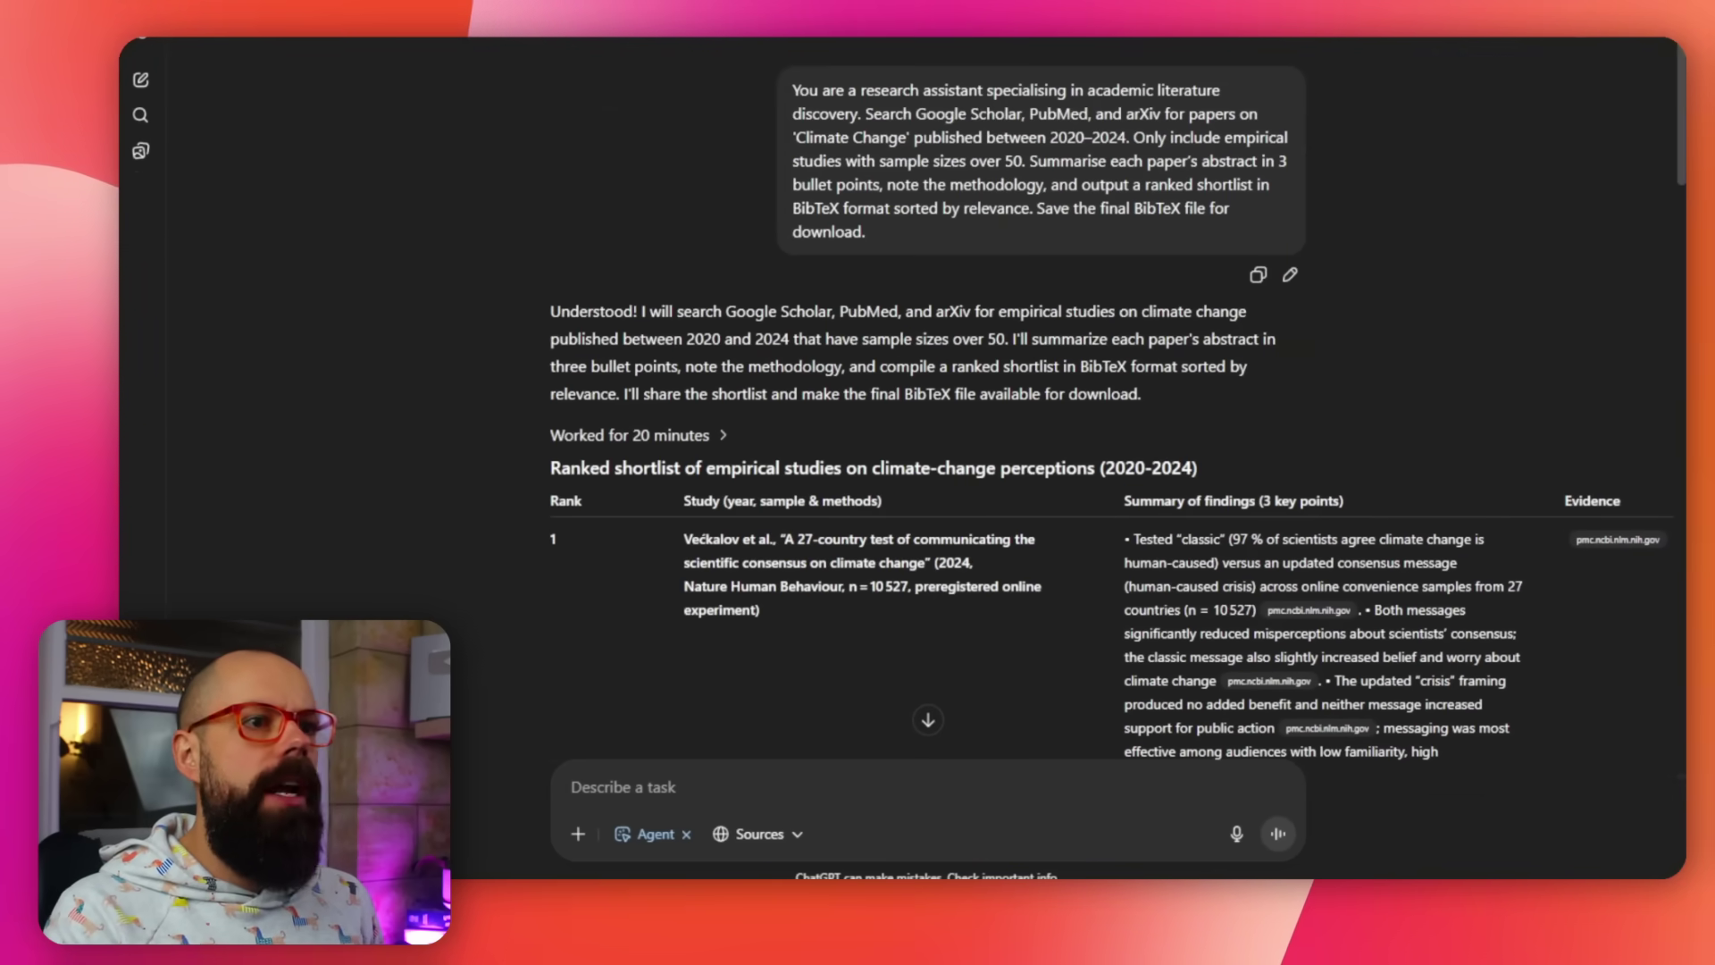
- Start a Reports agent task researching non-toxic cookware and water filters
key("ctrl+Tab")
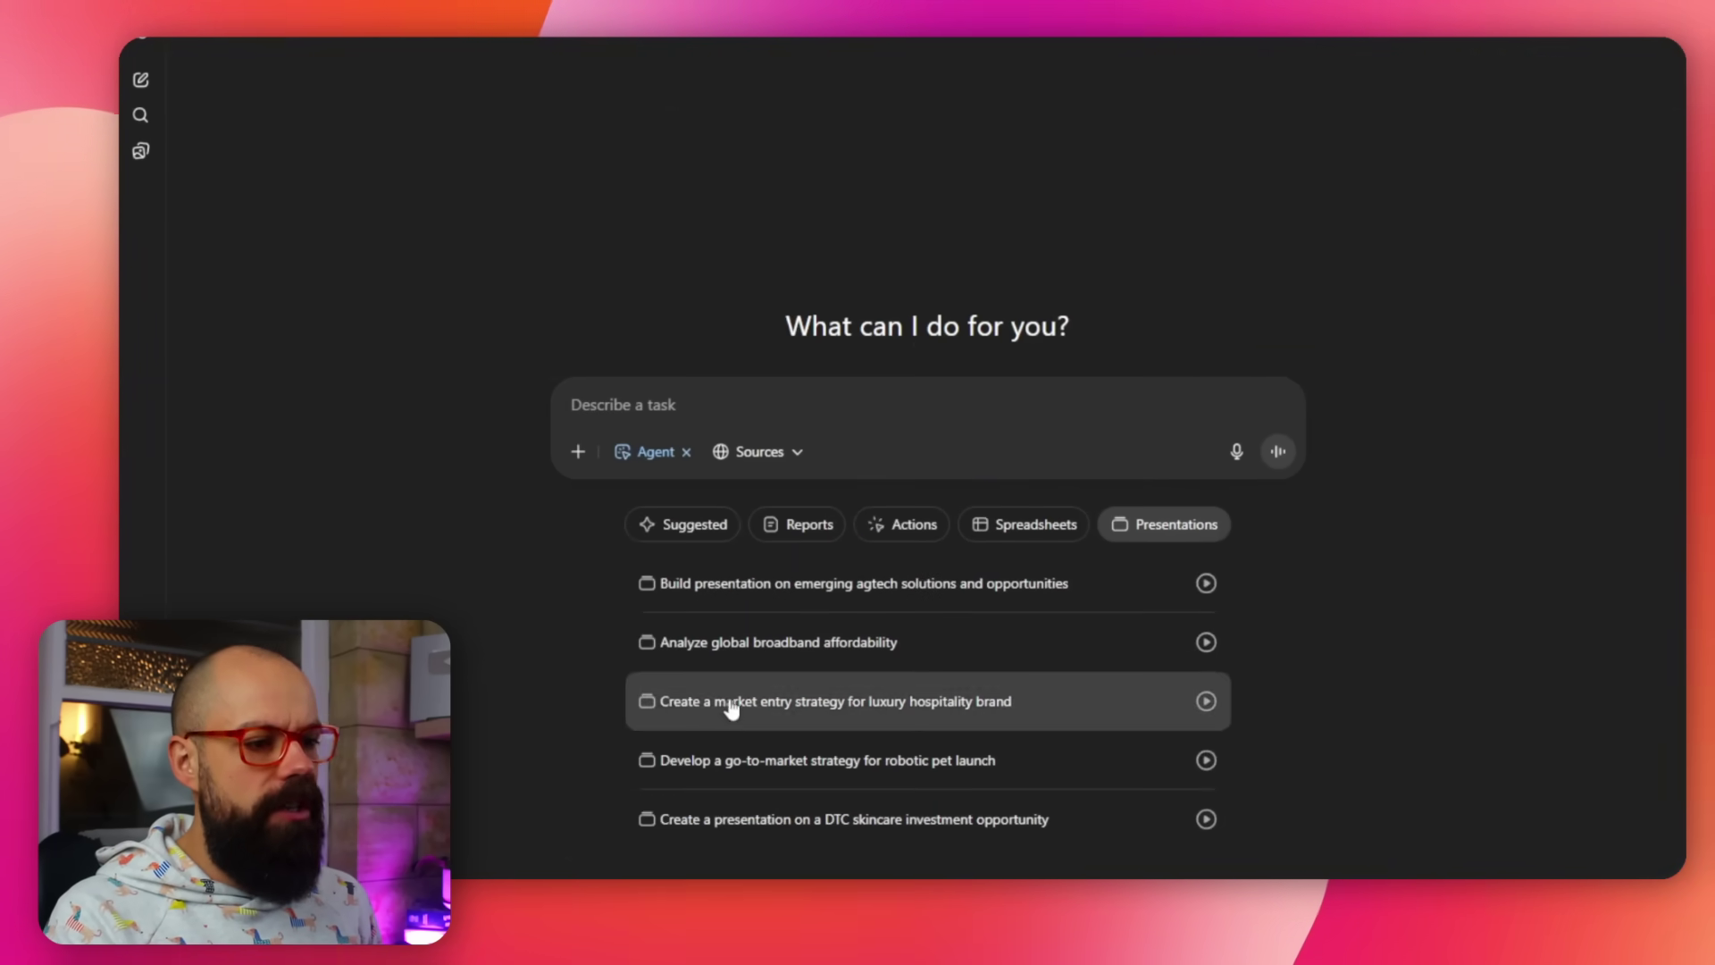
left_click(804, 530)
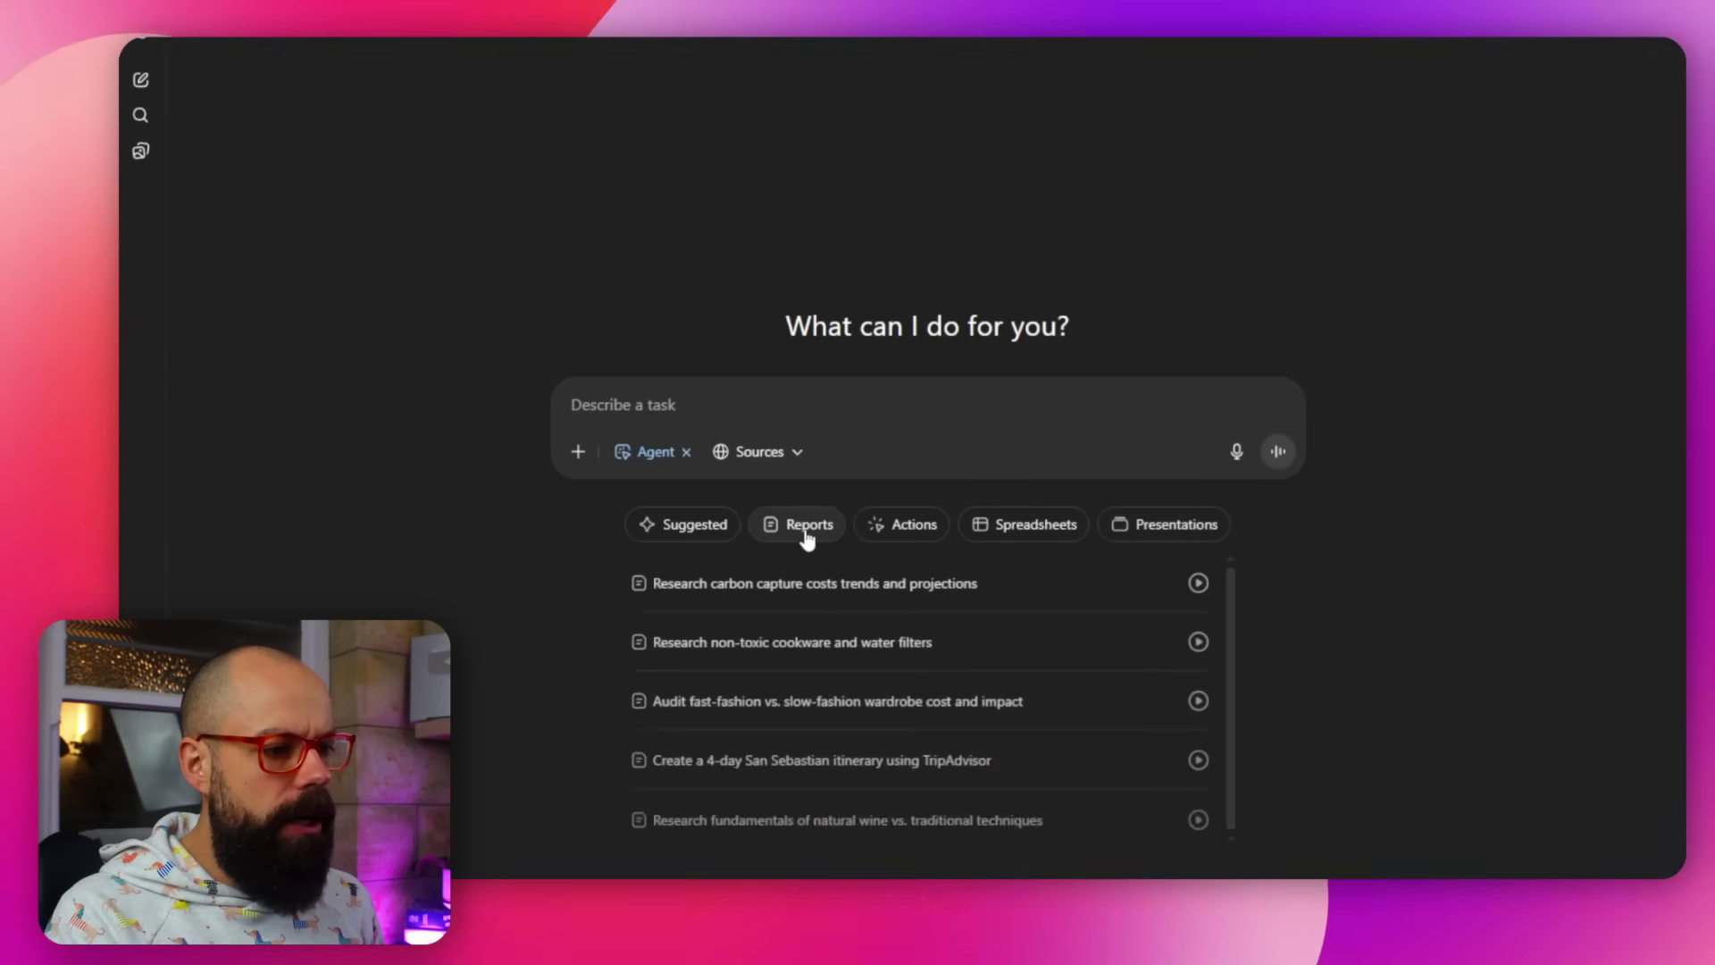
left_click(761, 661)
left_click(1278, 546)
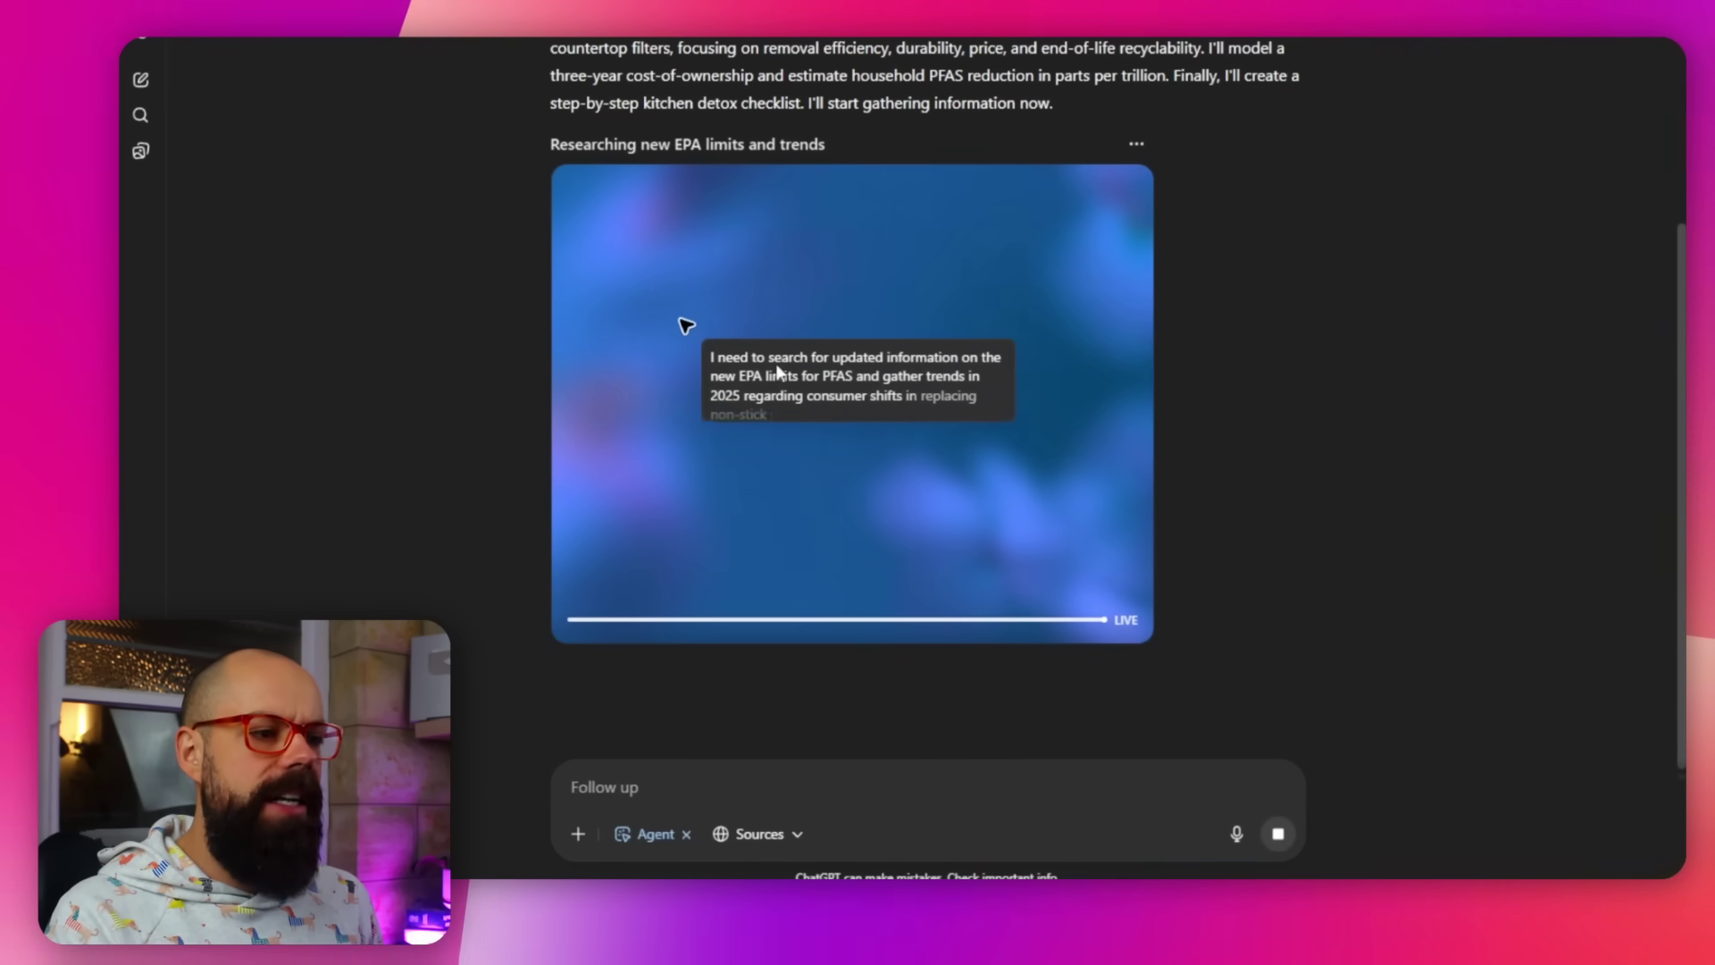
- View the agent's step-by-step activity log, then return to its live browser view
left_click(1135, 145)
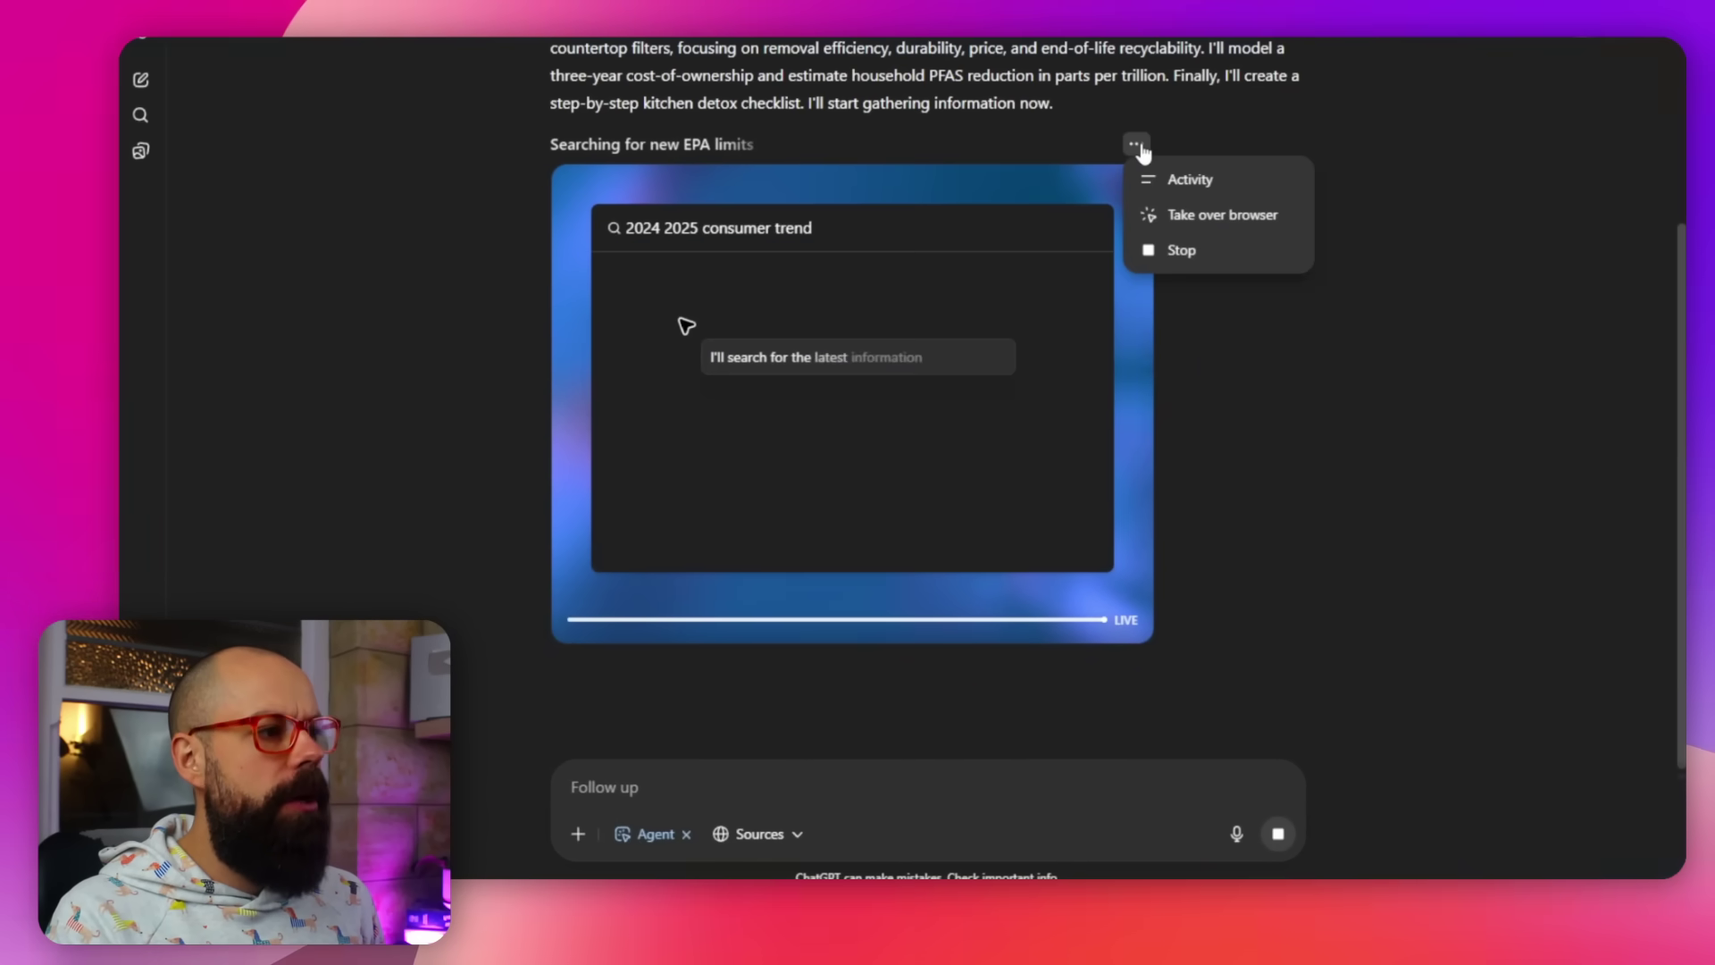
left_click(1193, 181)
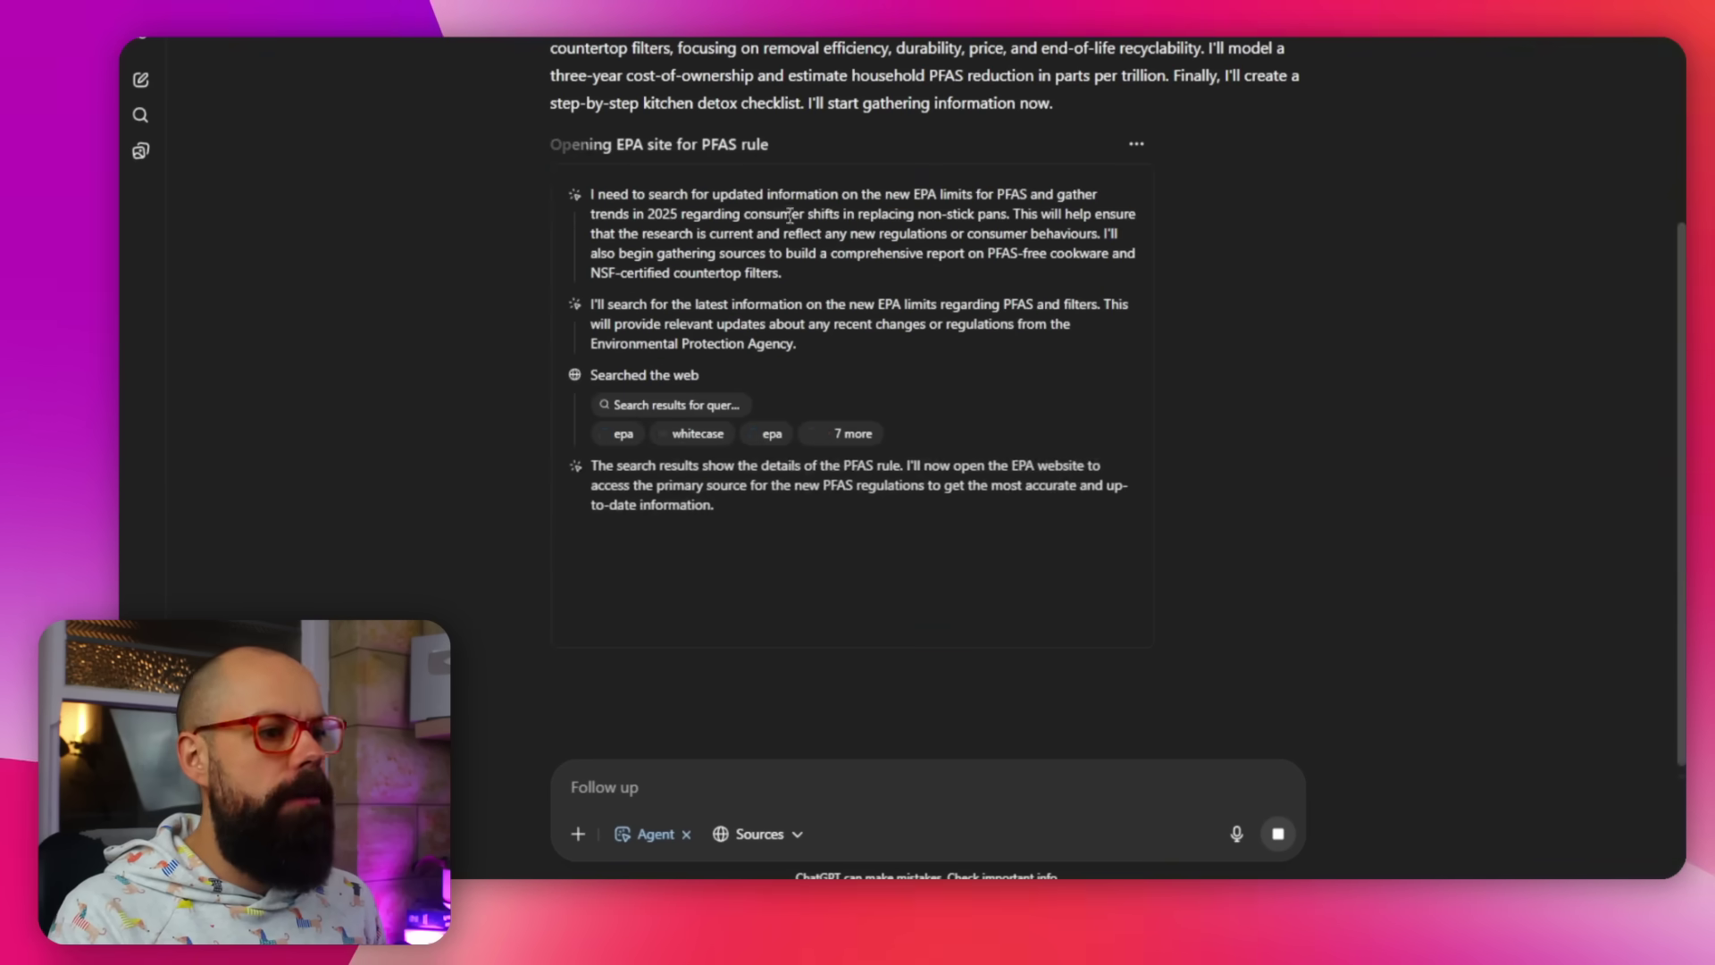
left_click(1163, 180)
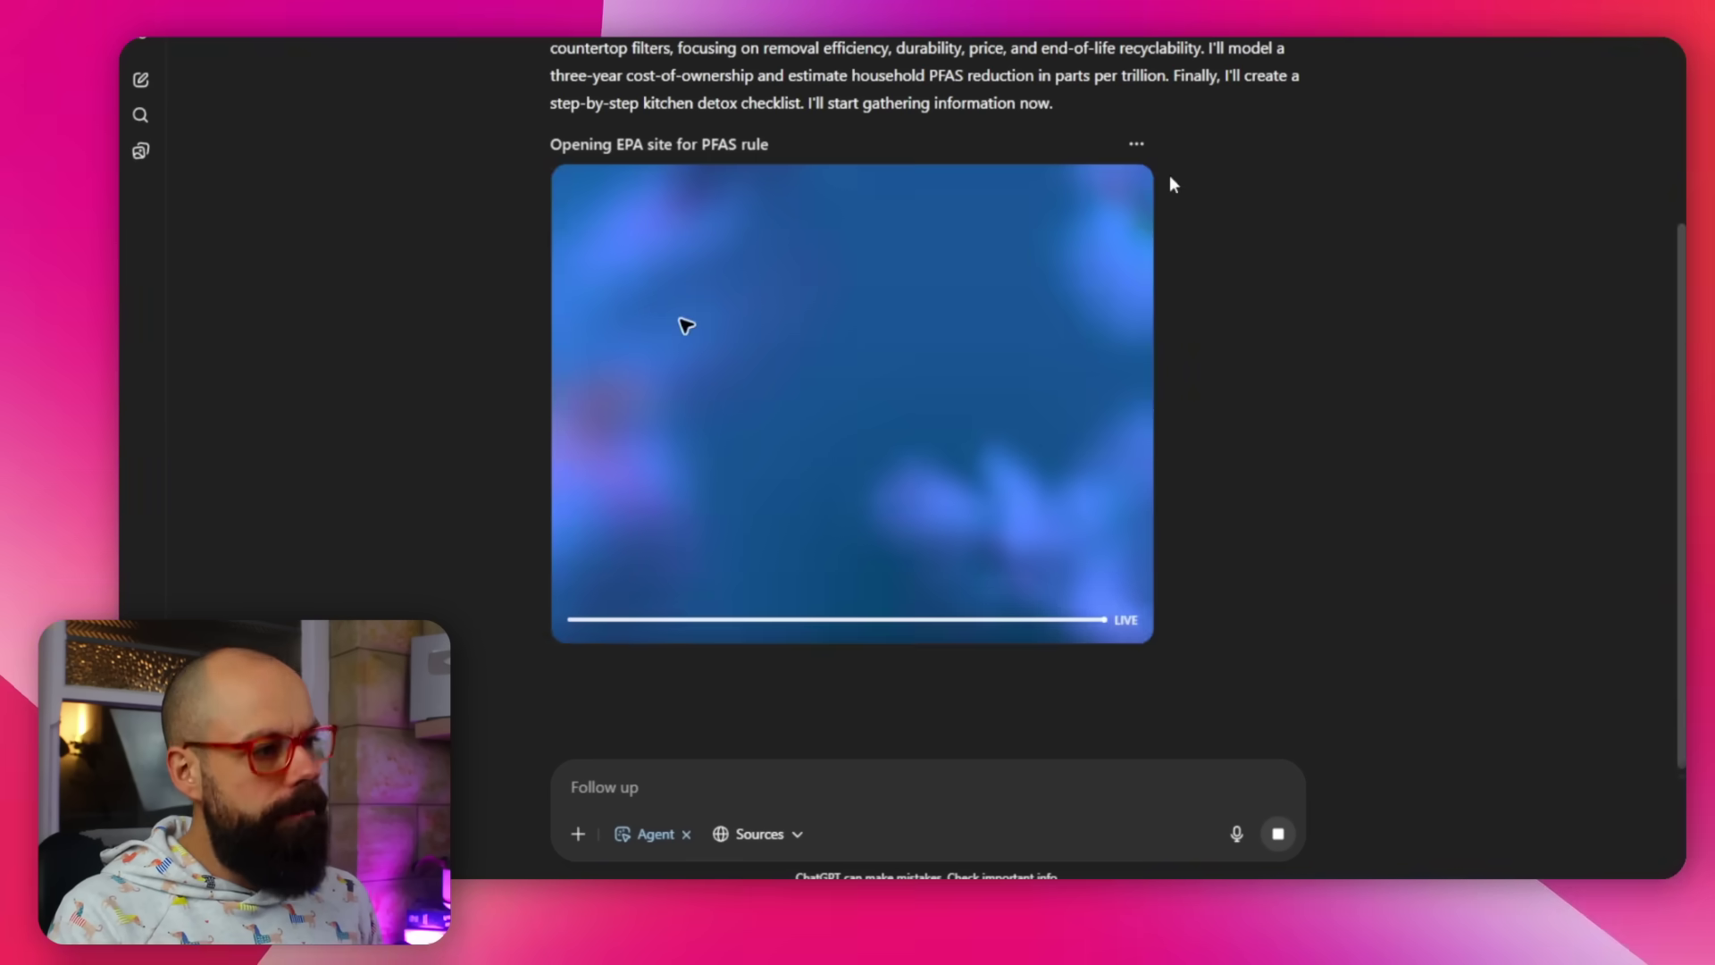
left_click(1138, 153)
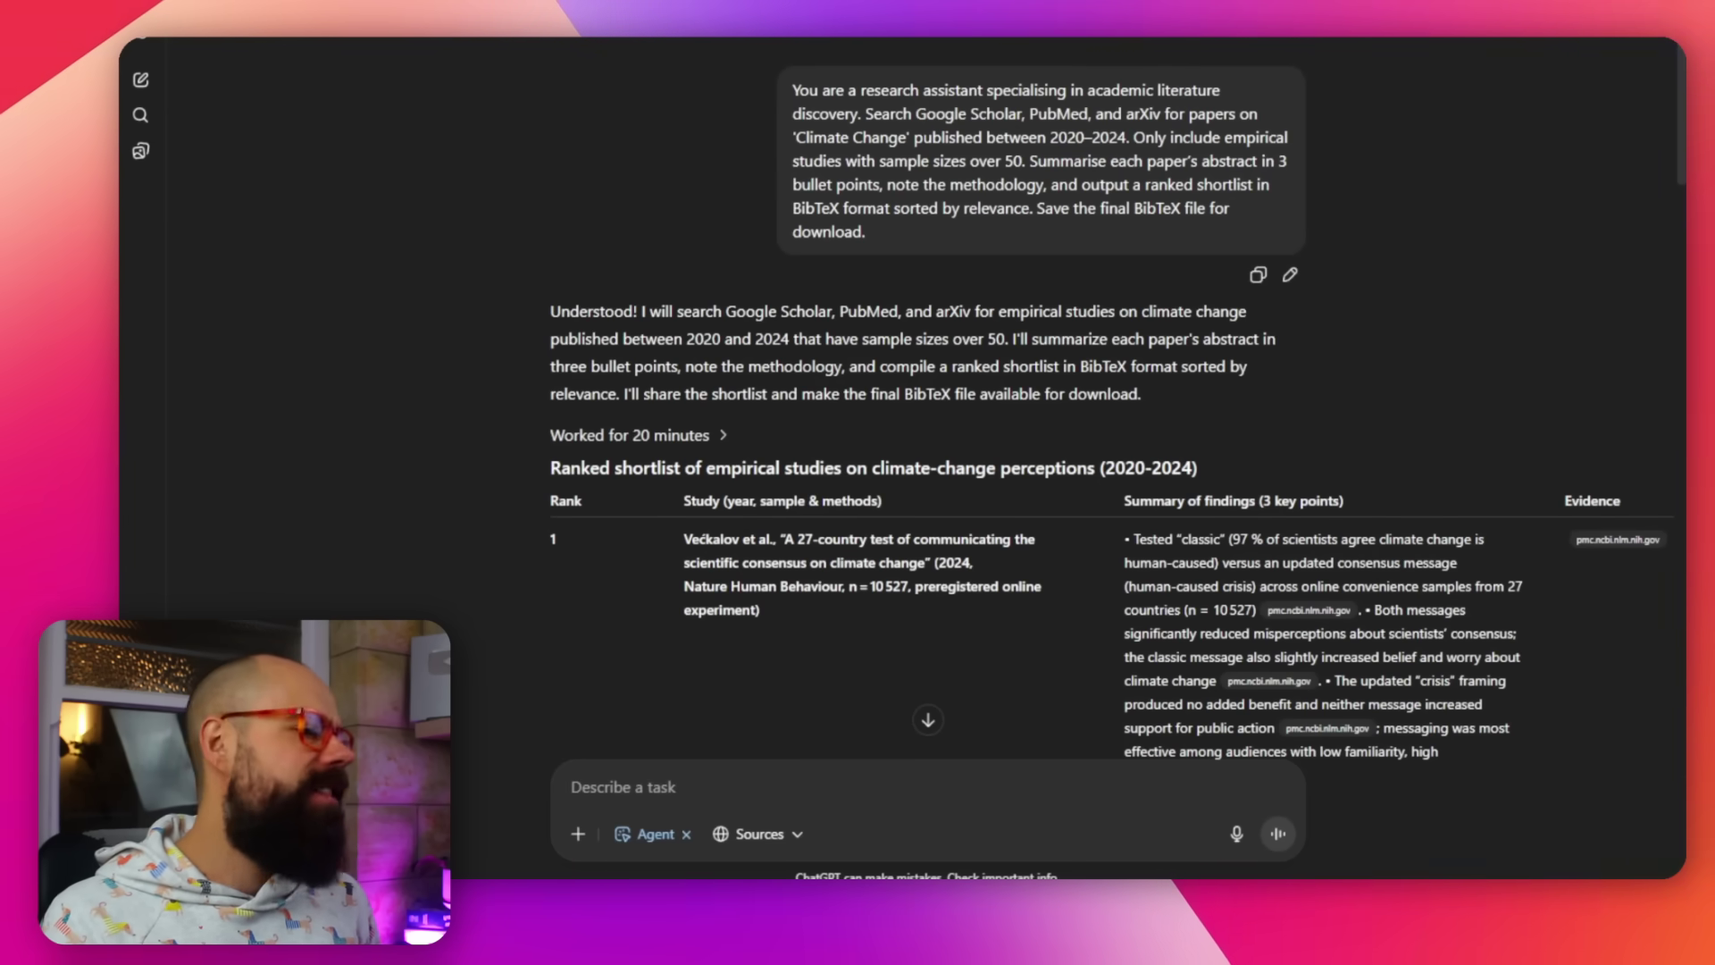
- Scroll the shortlist down to the BibTeX download link and back up
scroll(795, 286, "down", 3)
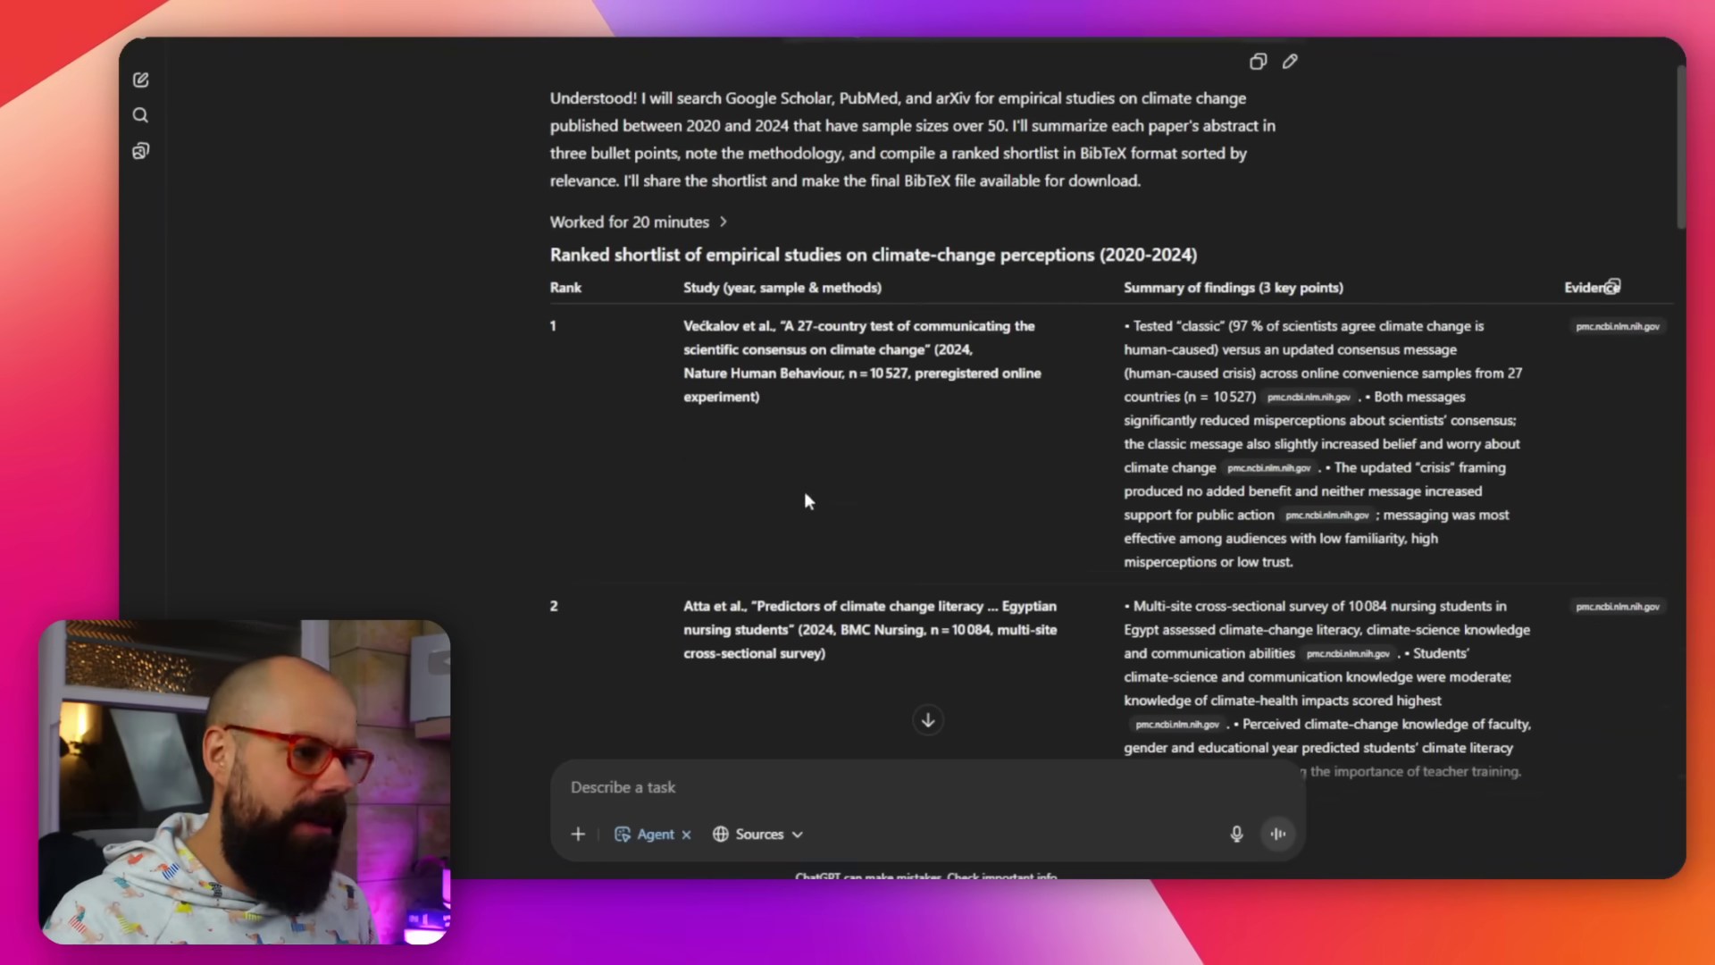
scroll(910, 203, "down", 15)
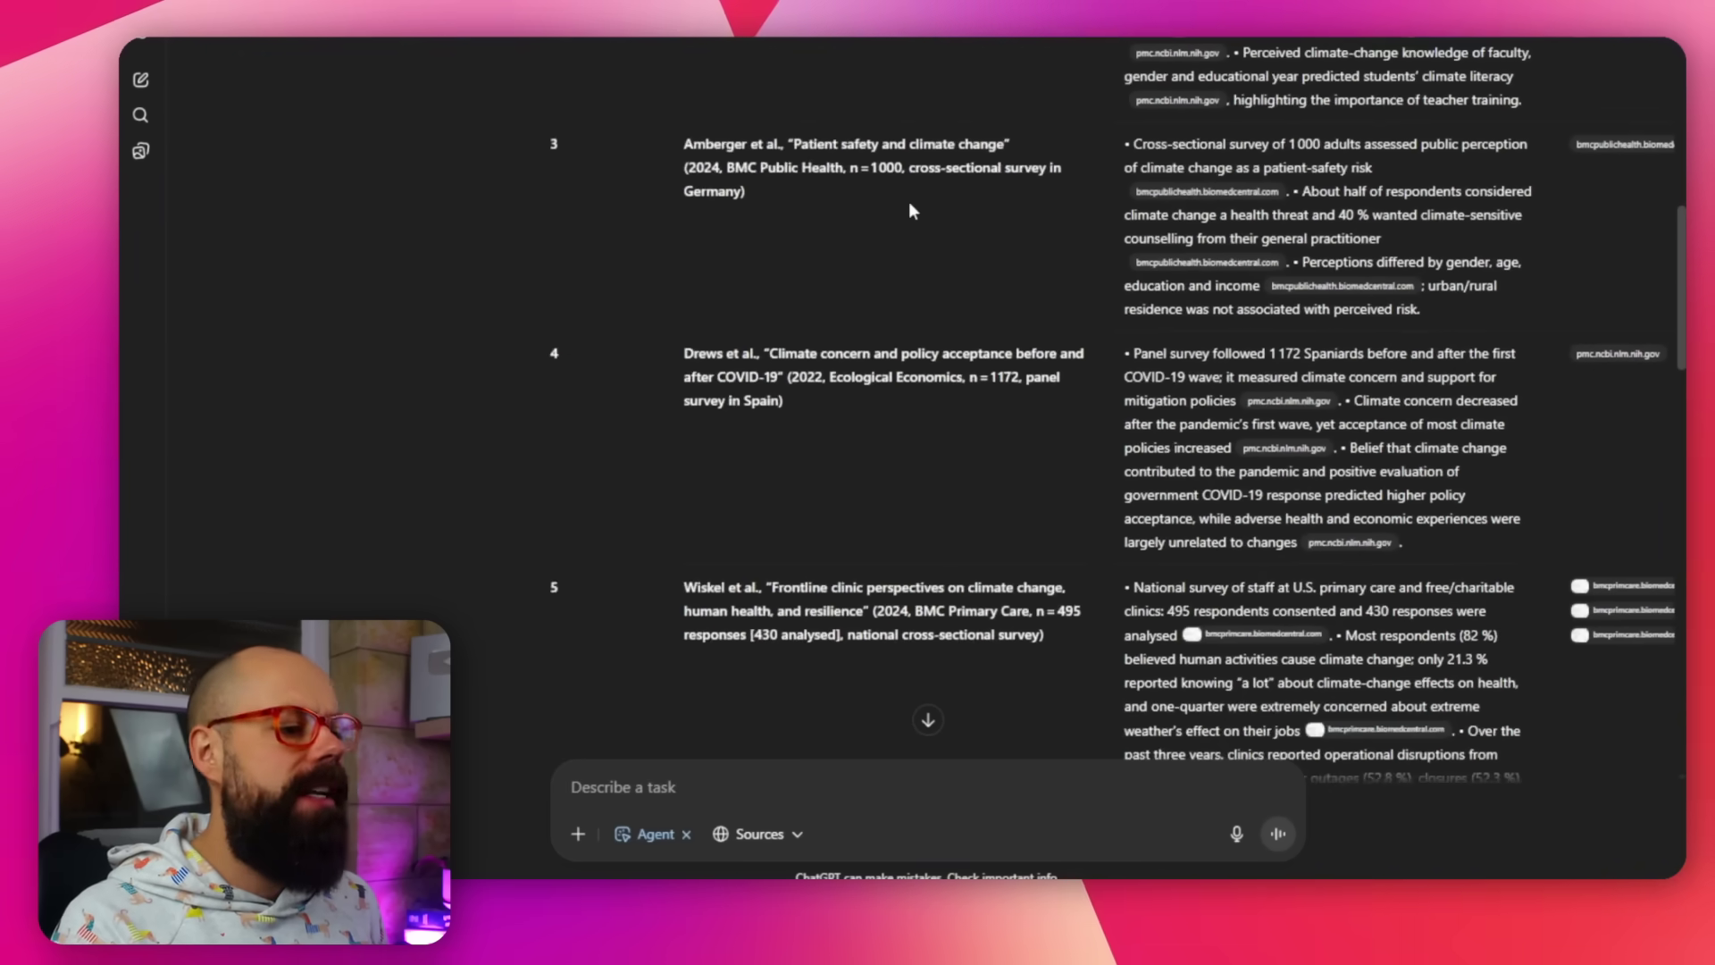
scroll(909, 210, "down", 20)
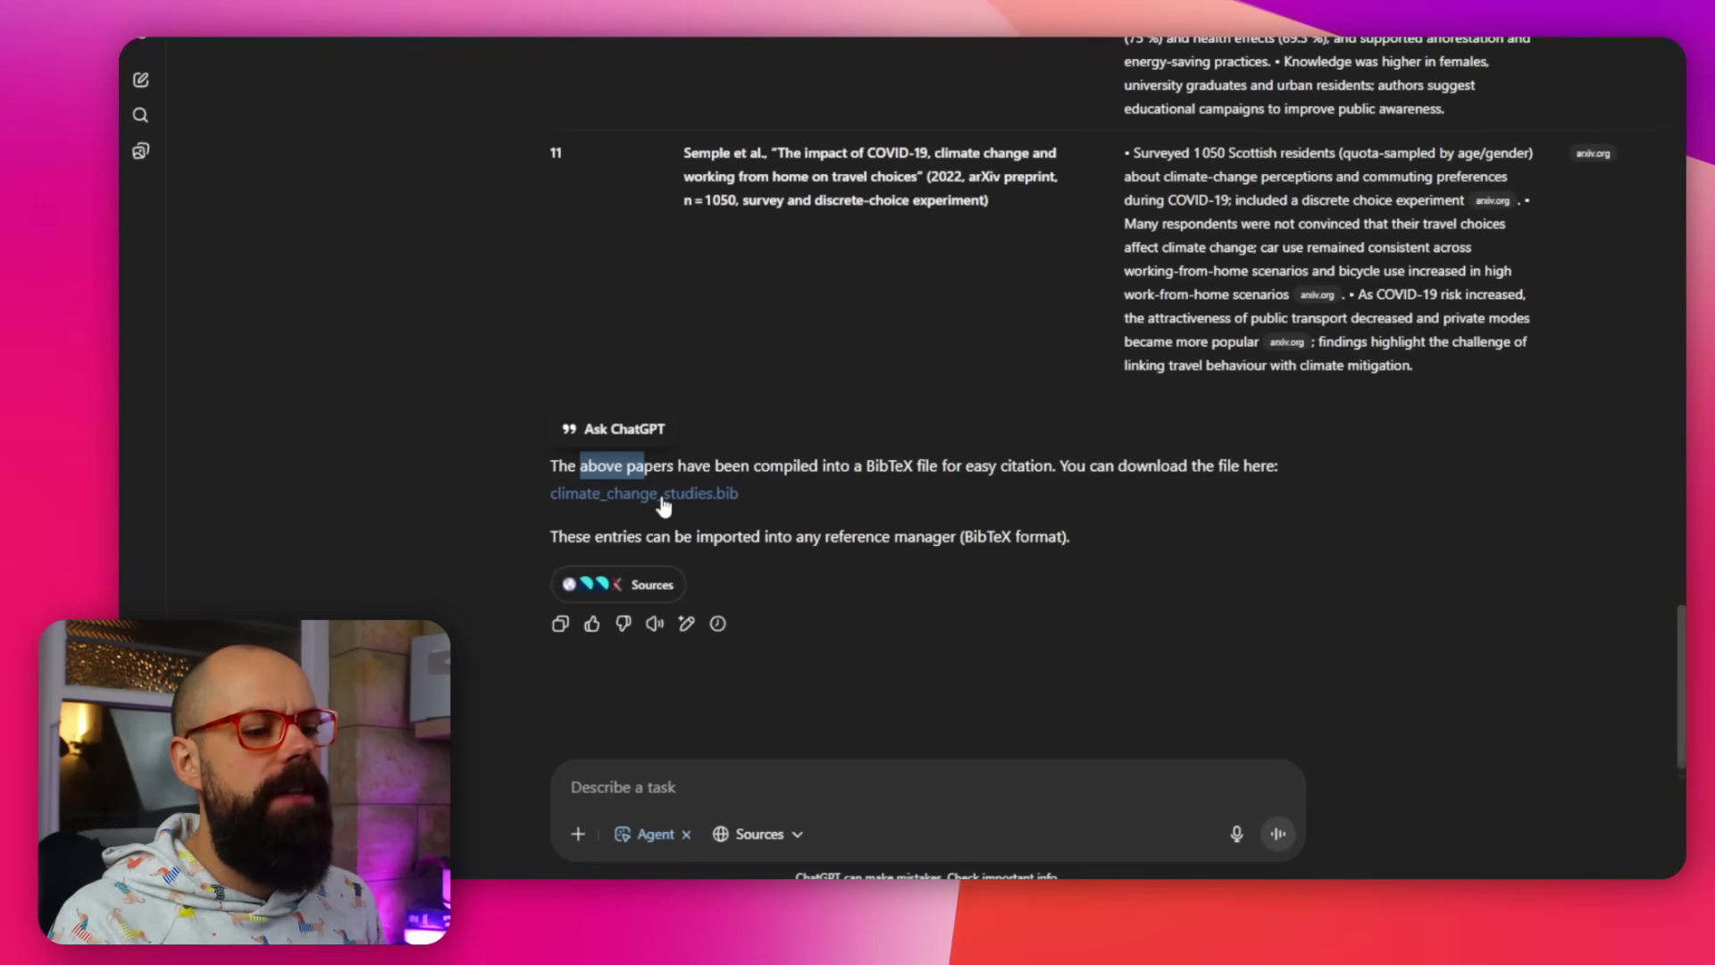
scroll(936, 384, "up", 20)
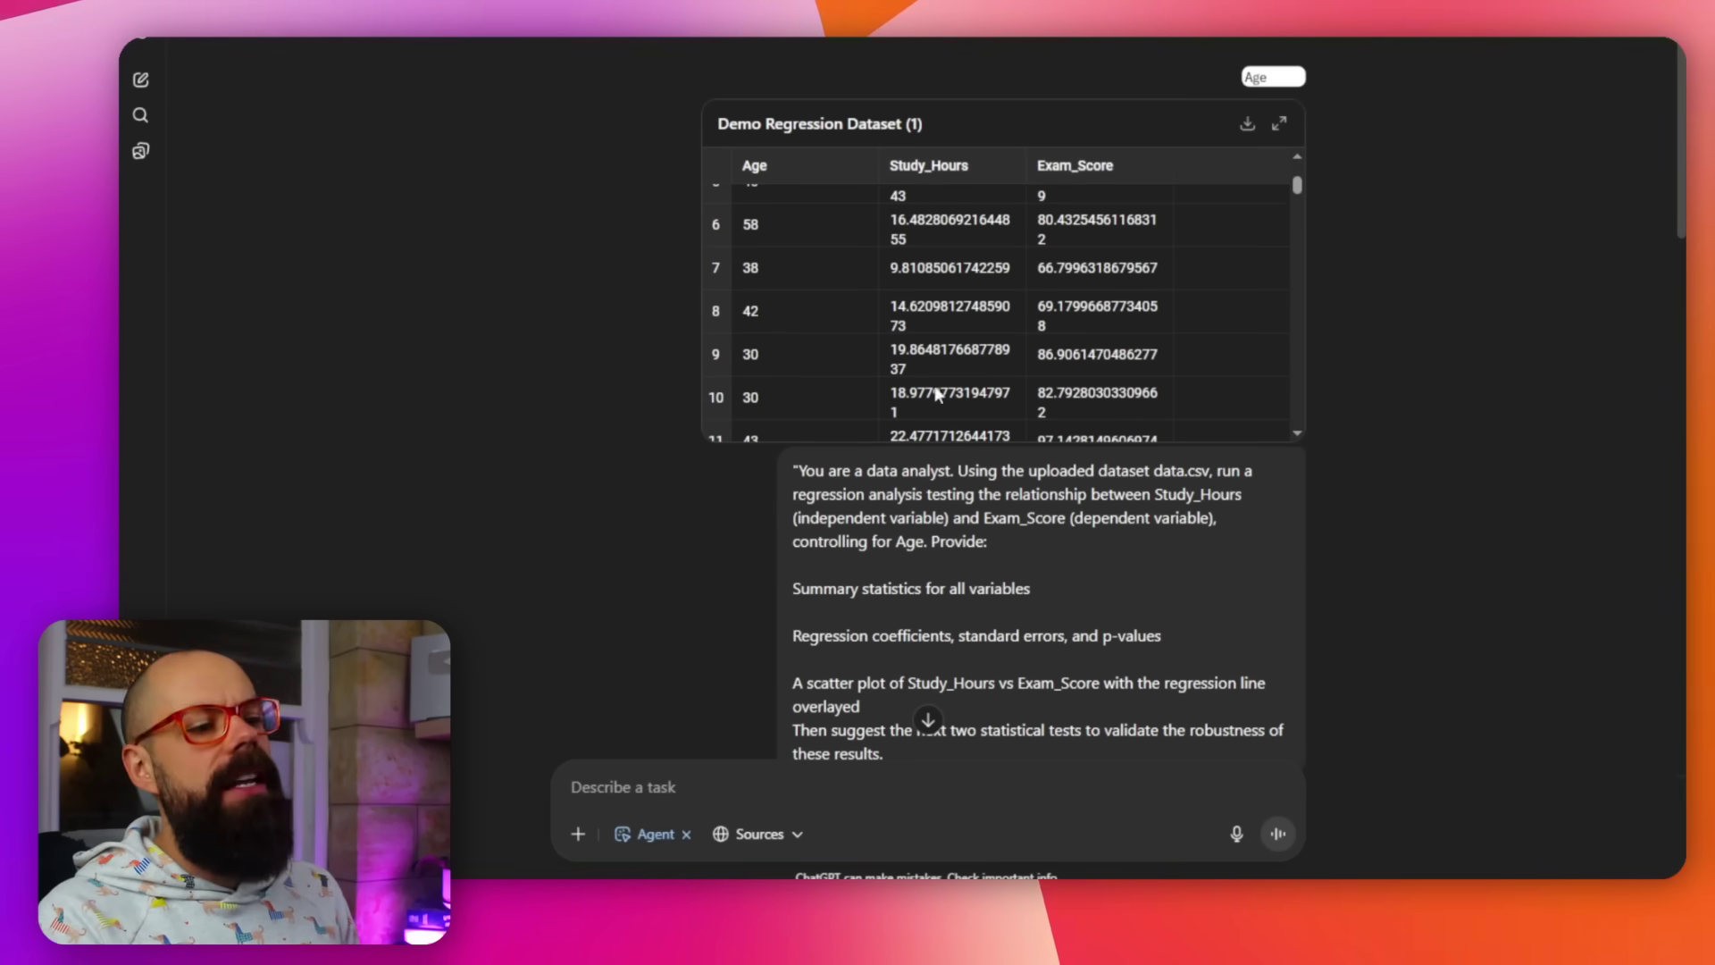
scroll(911, 385, "down", 3)
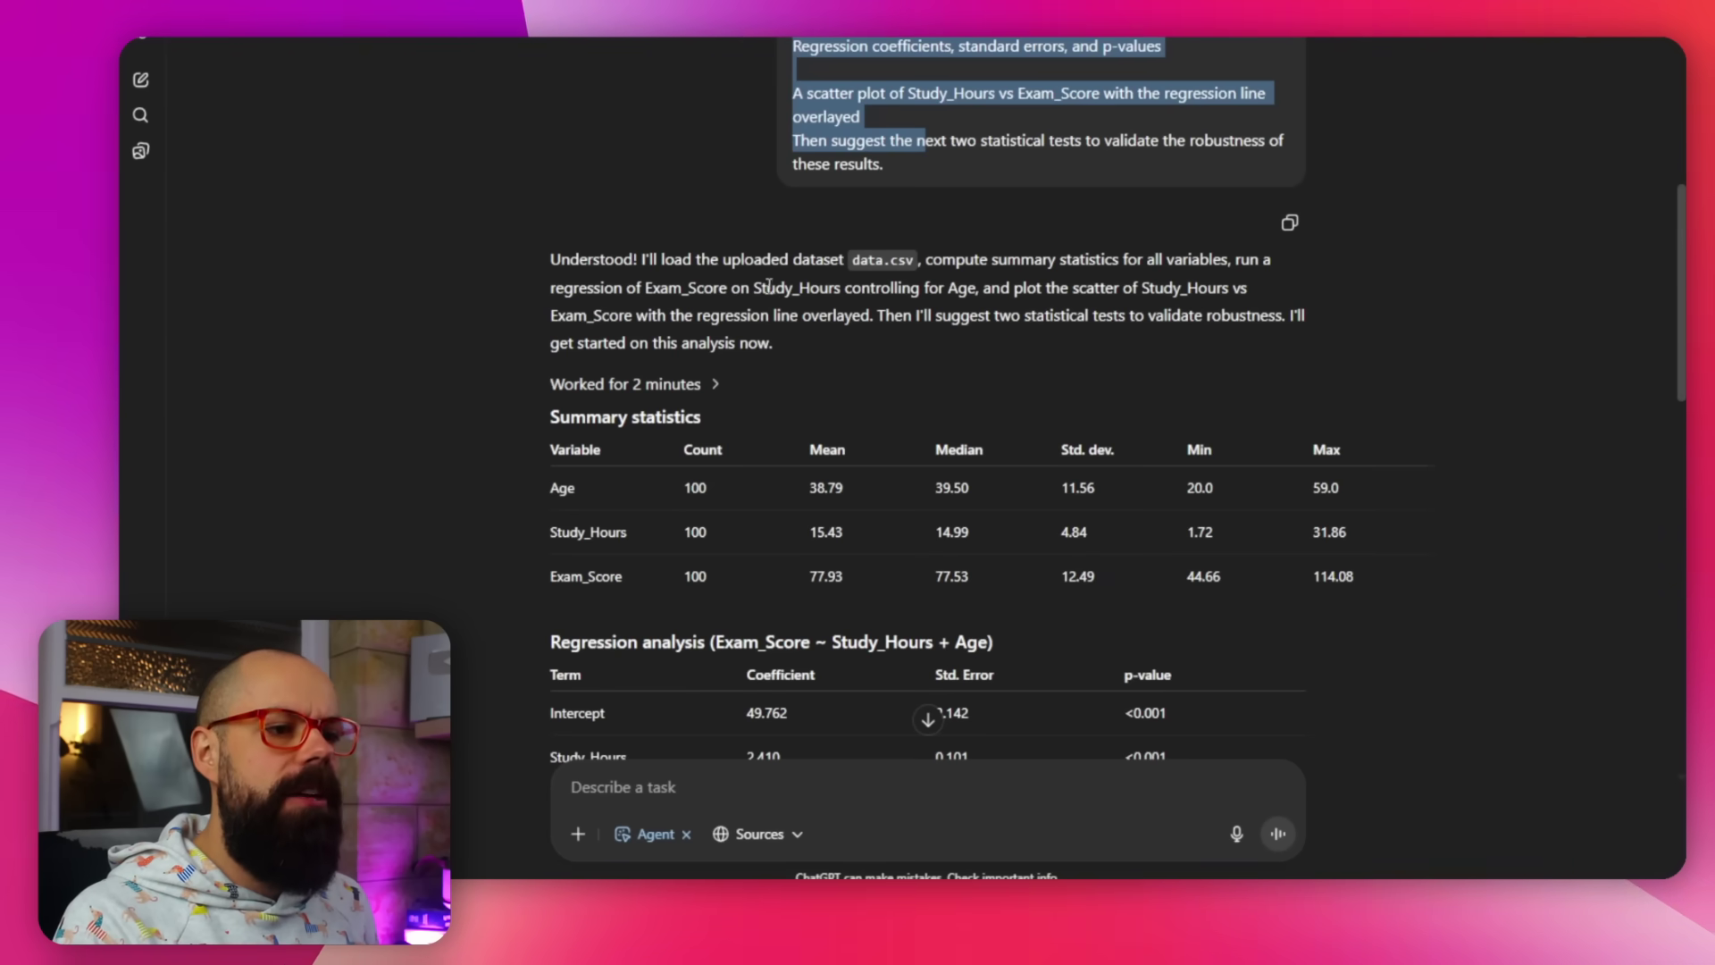
- Expand the agent's work details for the regression analysis
scroll(768, 285, "down", 2)
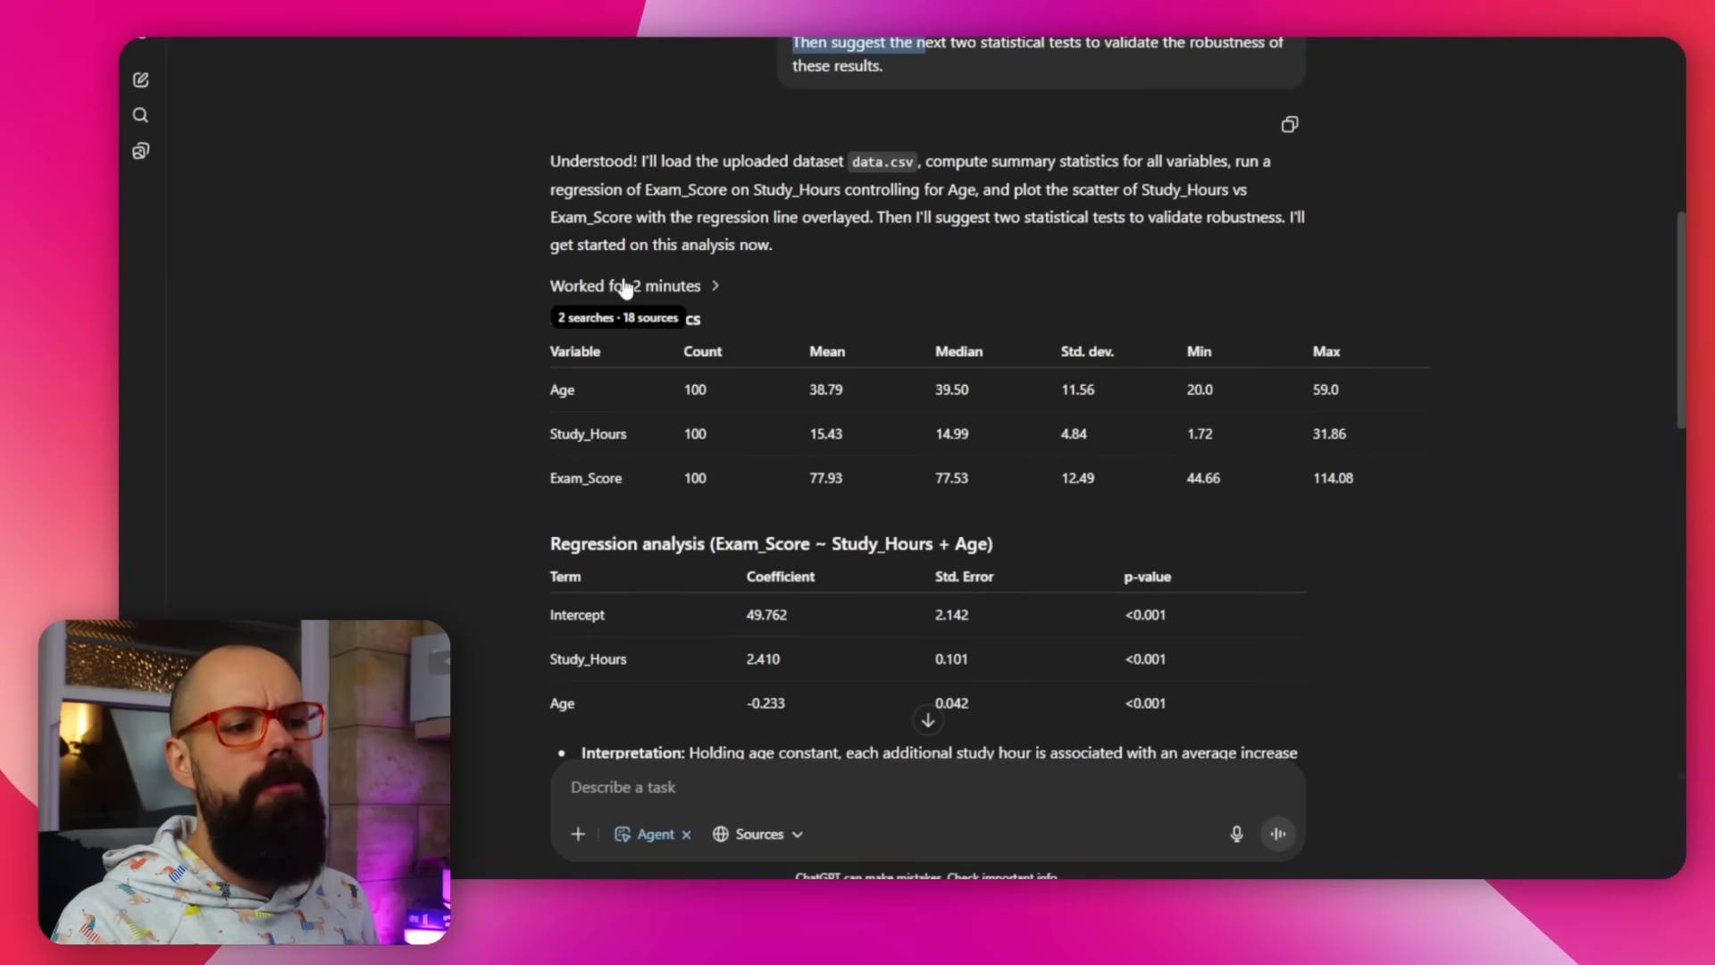
left_click(625, 288)
scroll(866, 416, "down", 4)
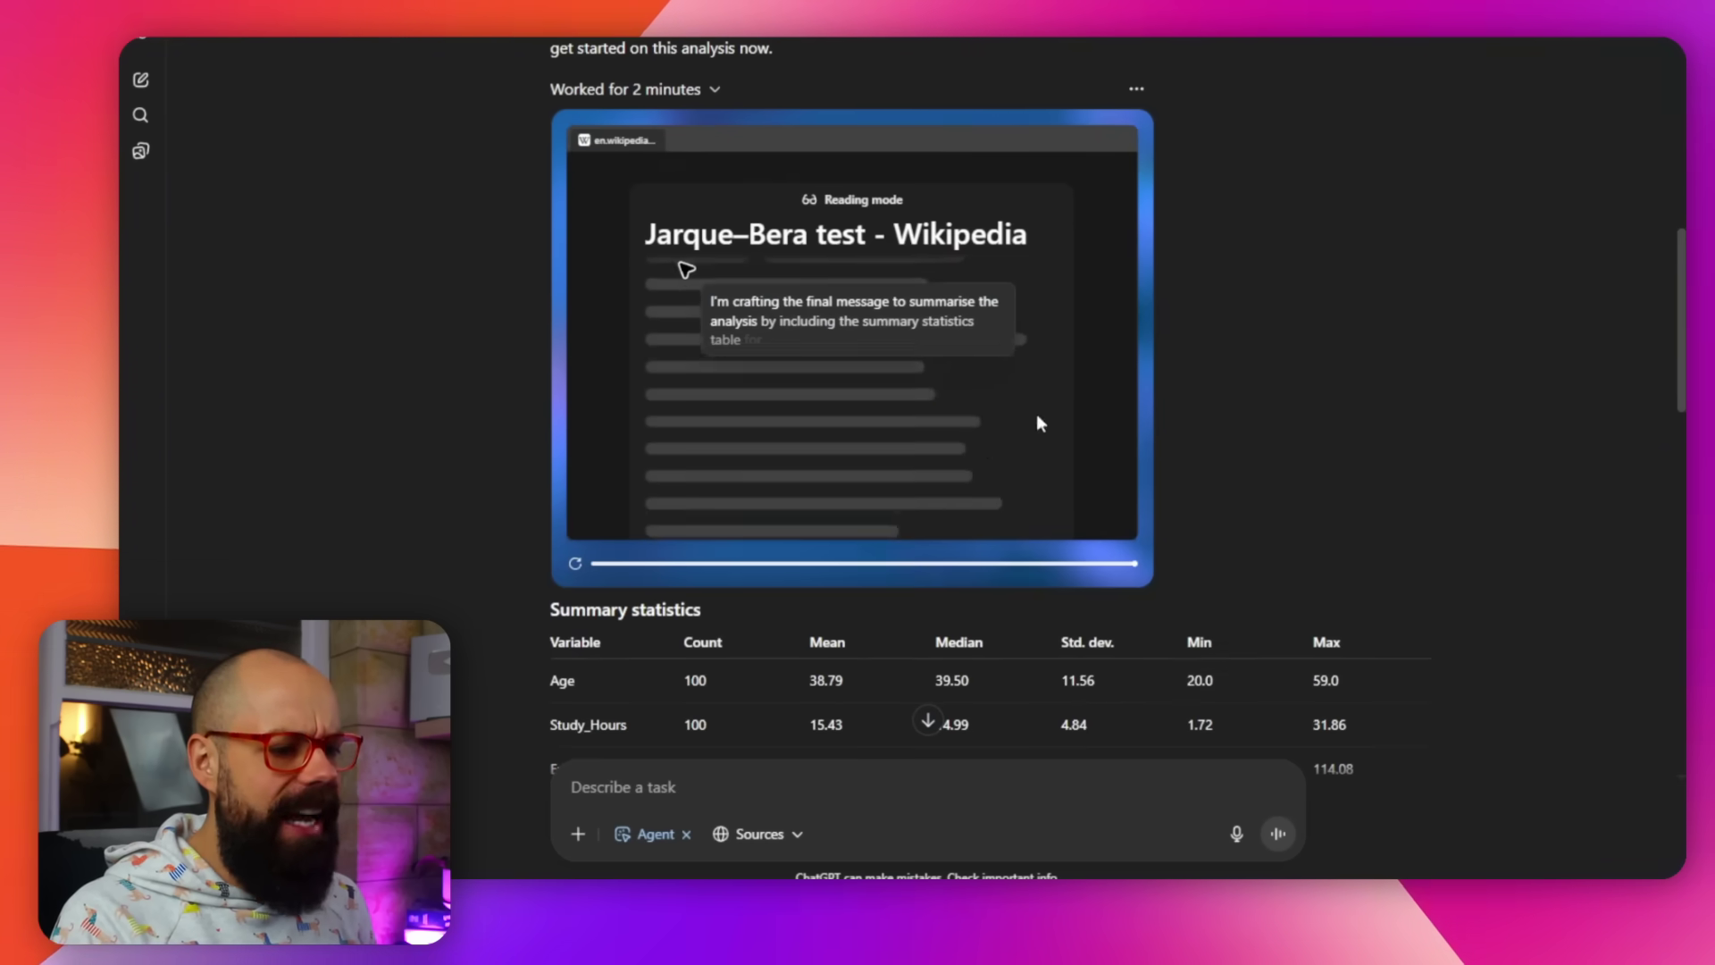
left_click(1136, 89)
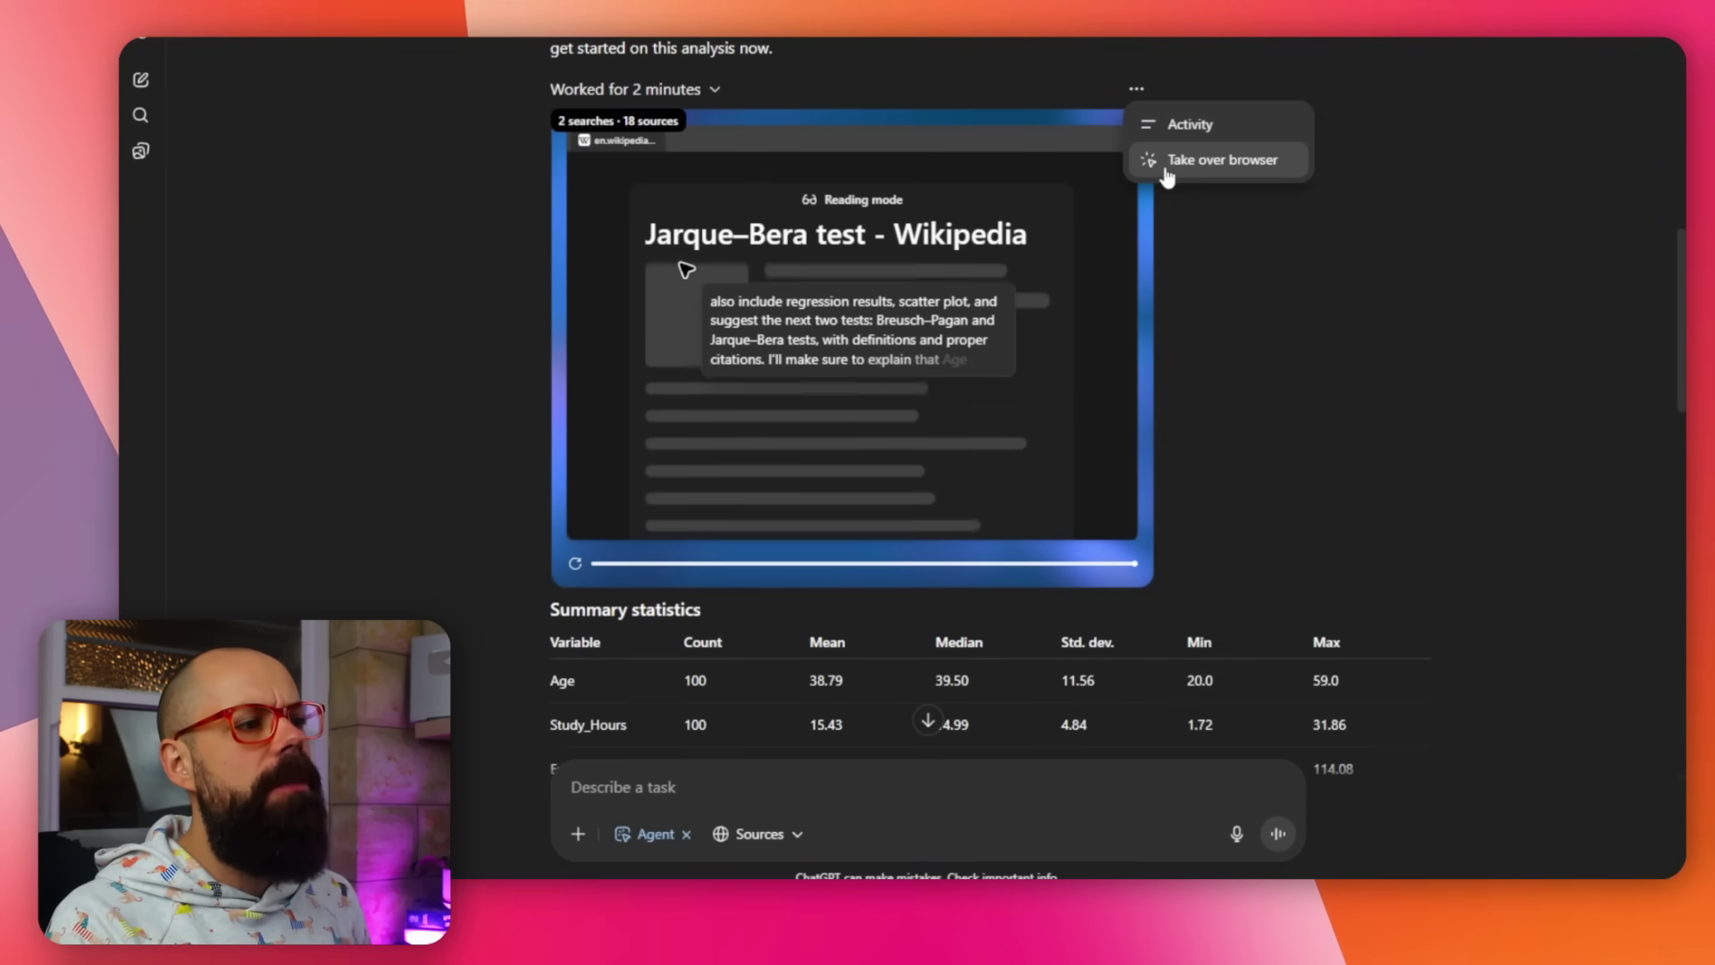
left_click(1136, 88)
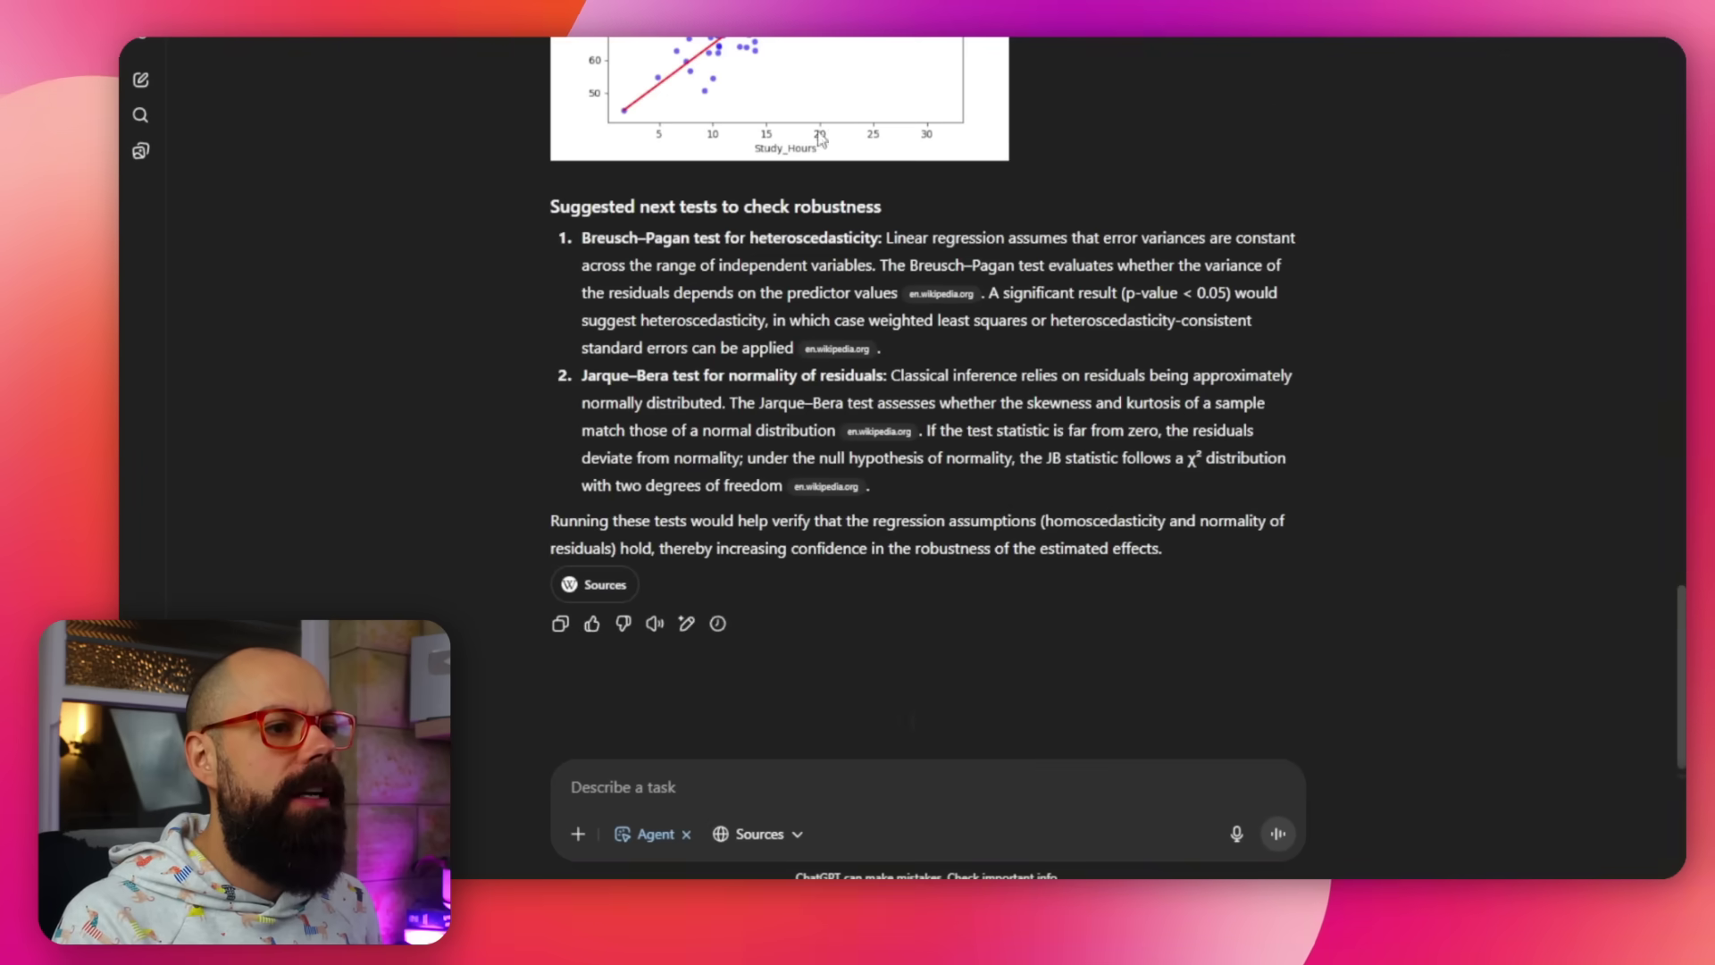
scroll(635, 291, "up", 10)
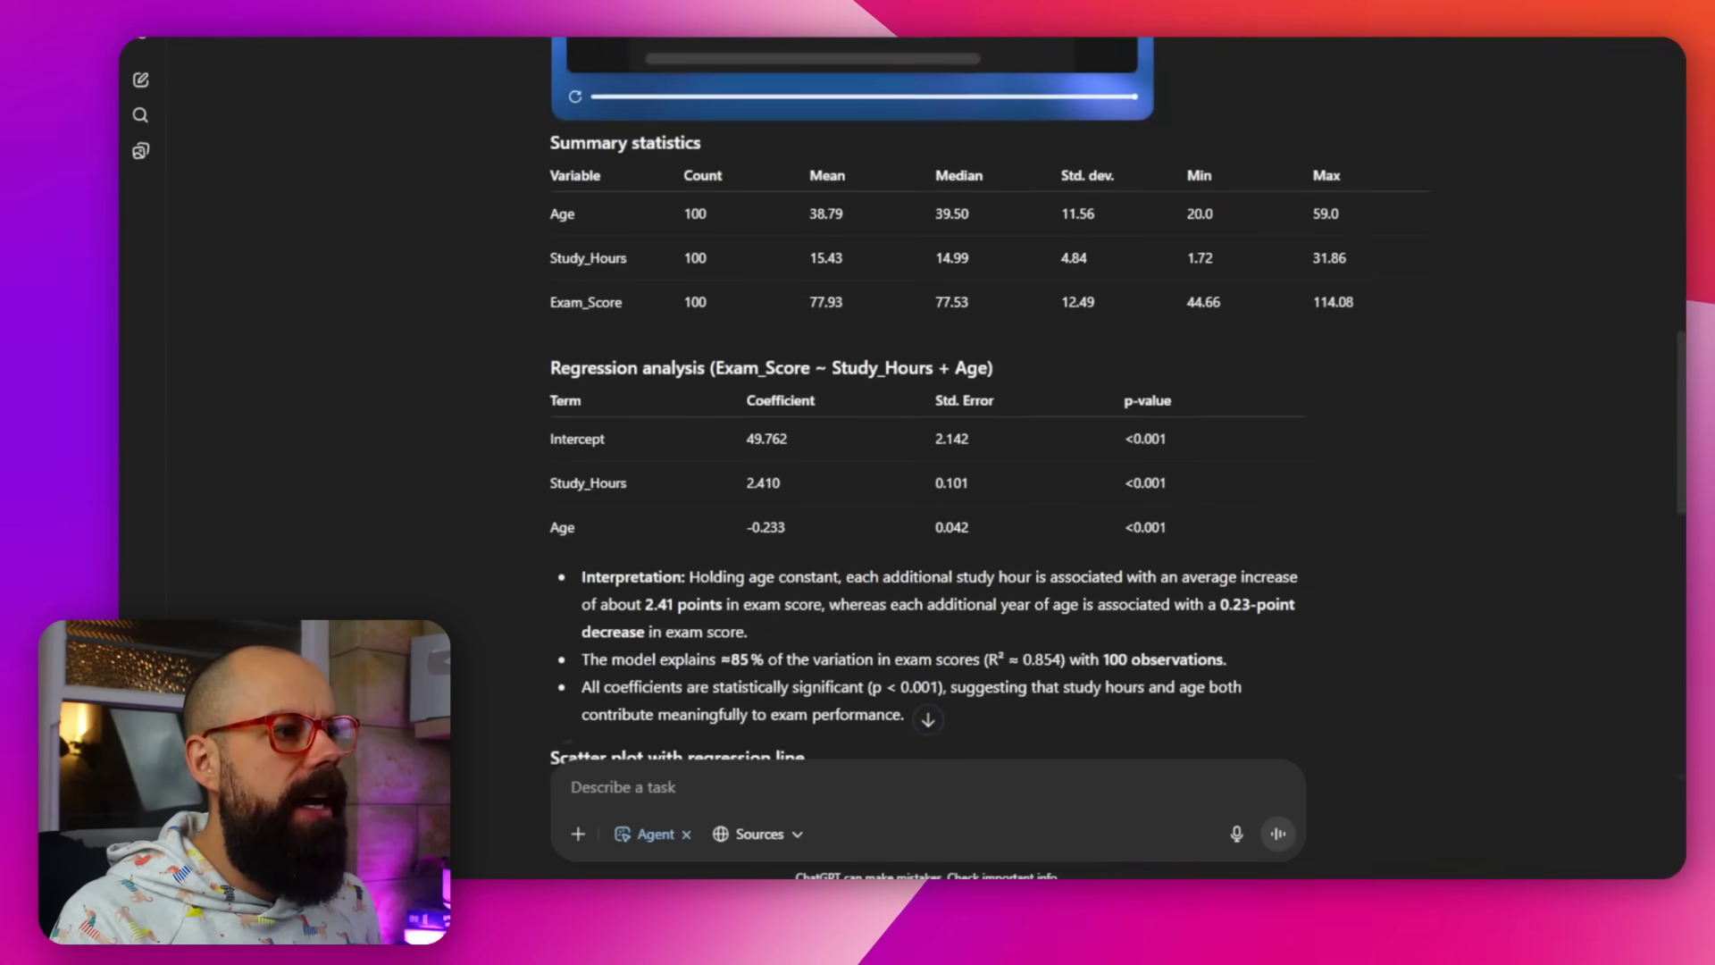
- Read through the regression results and the study-hours scatter plot
scroll(927, 402, "down", 1)
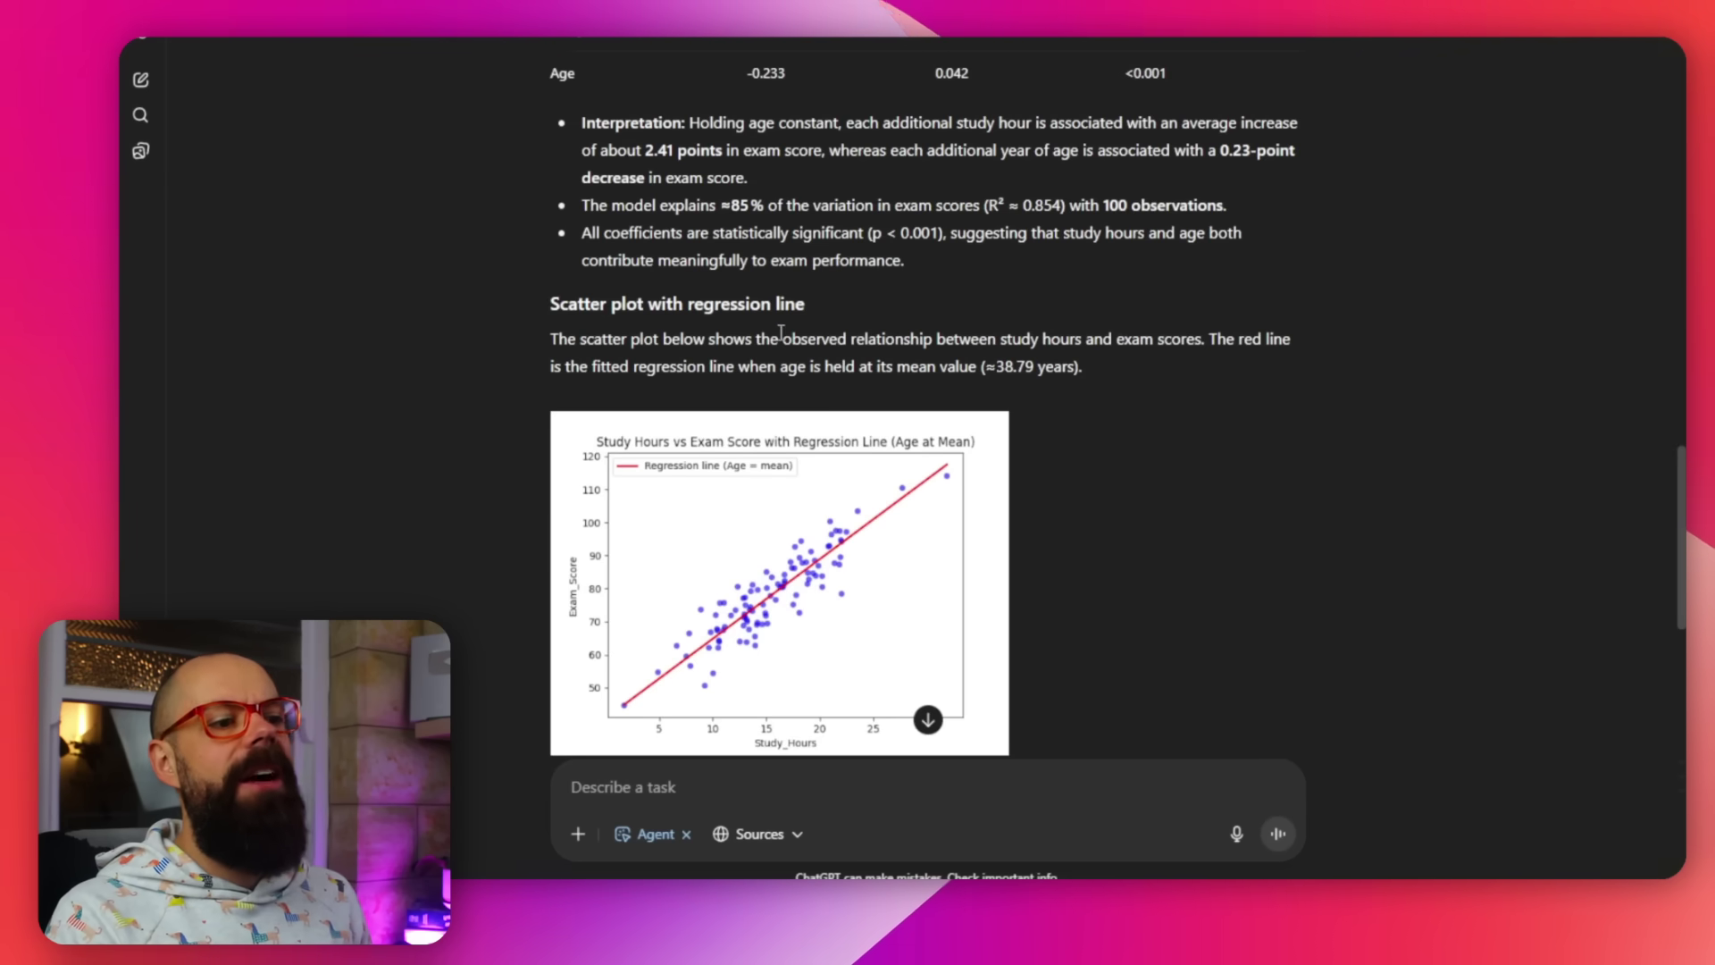
scroll(748, 480, "down", 2)
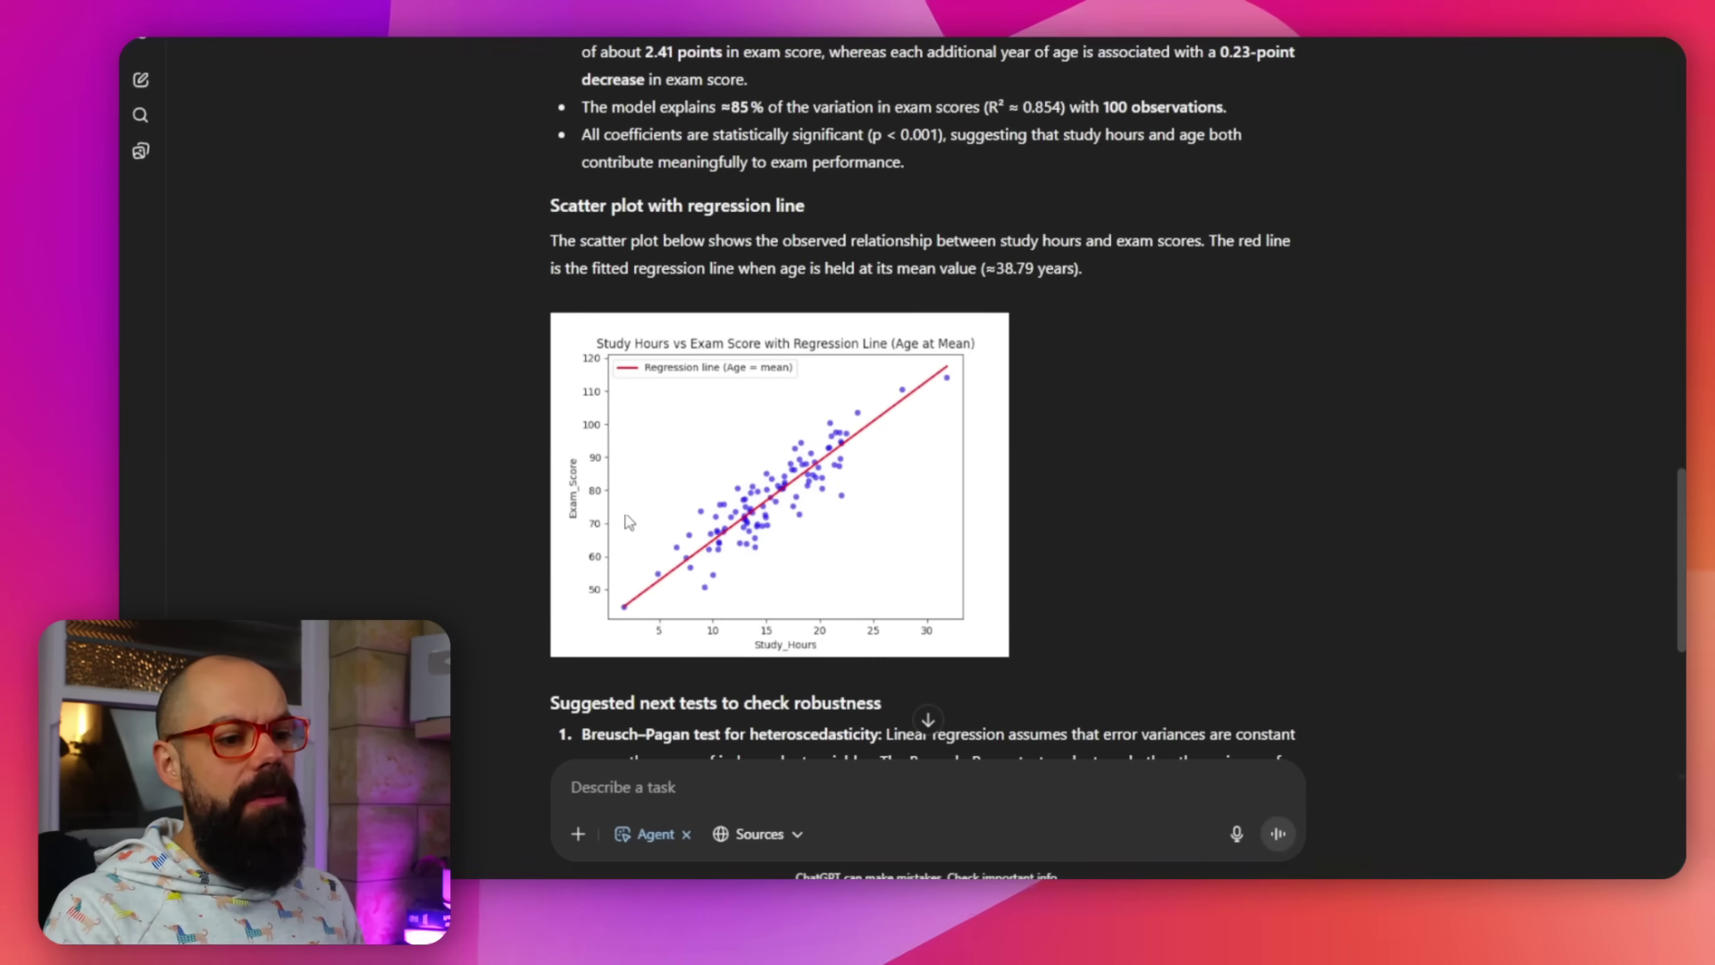
scroll(789, 449, "up", 4)
scroll(720, 340, "up", 7)
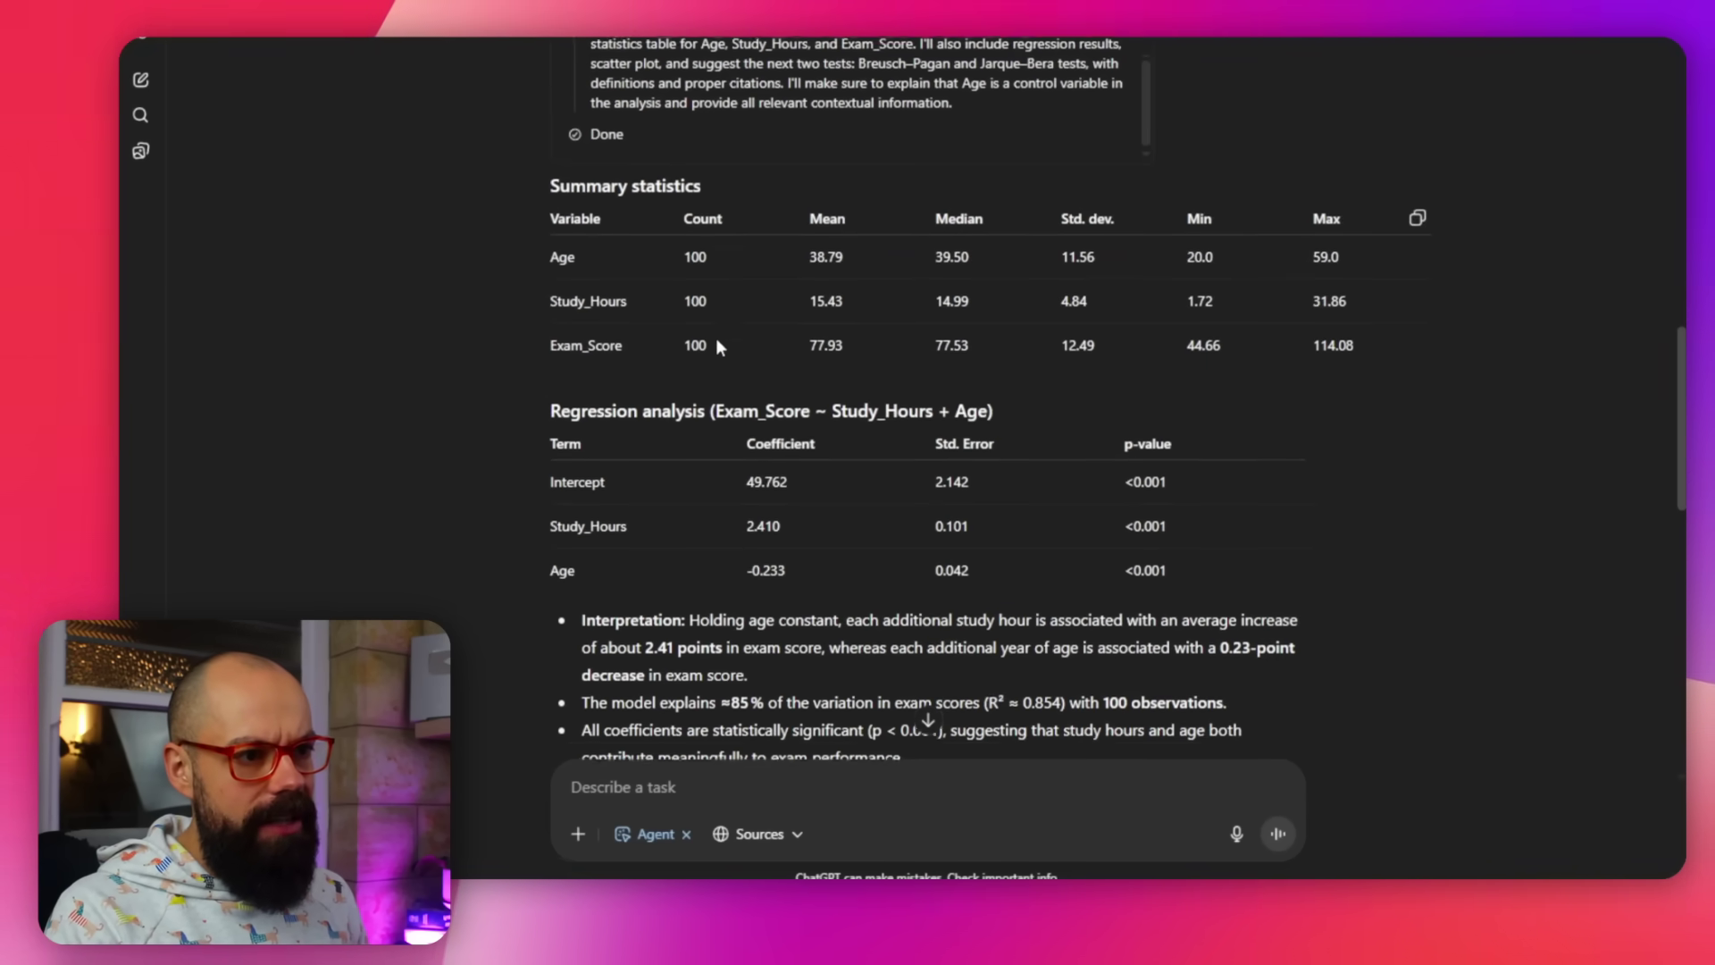
scroll(759, 540, "down", 10)
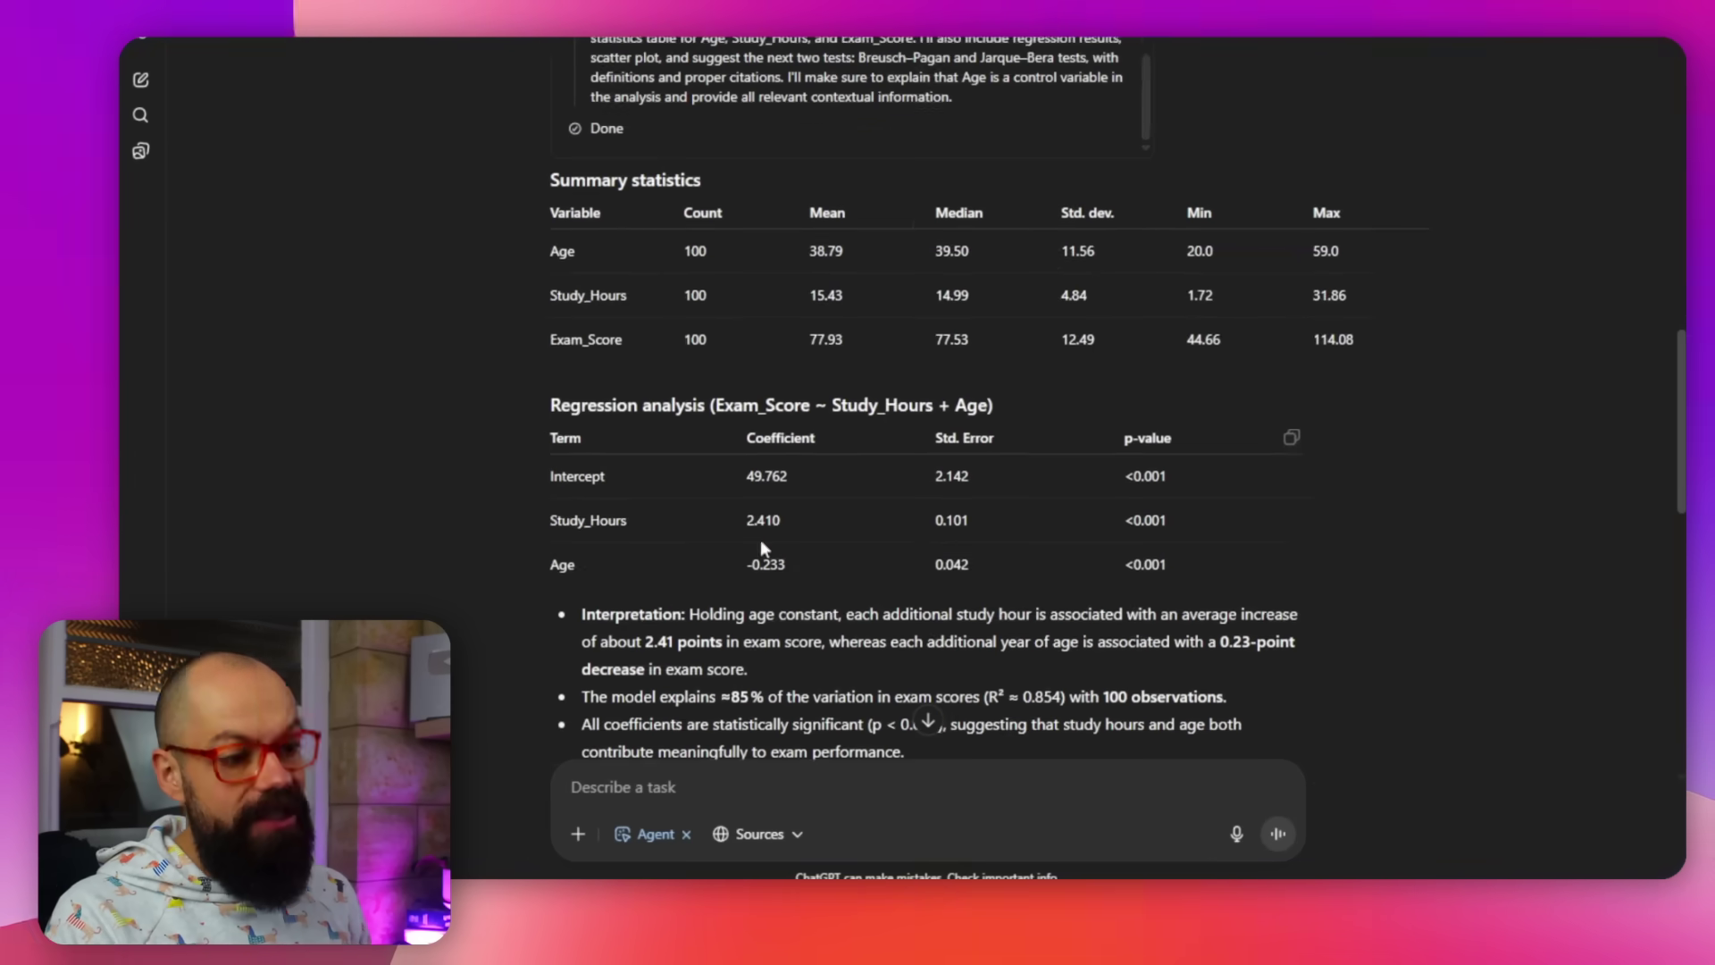
scroll(764, 589, "down", 2)
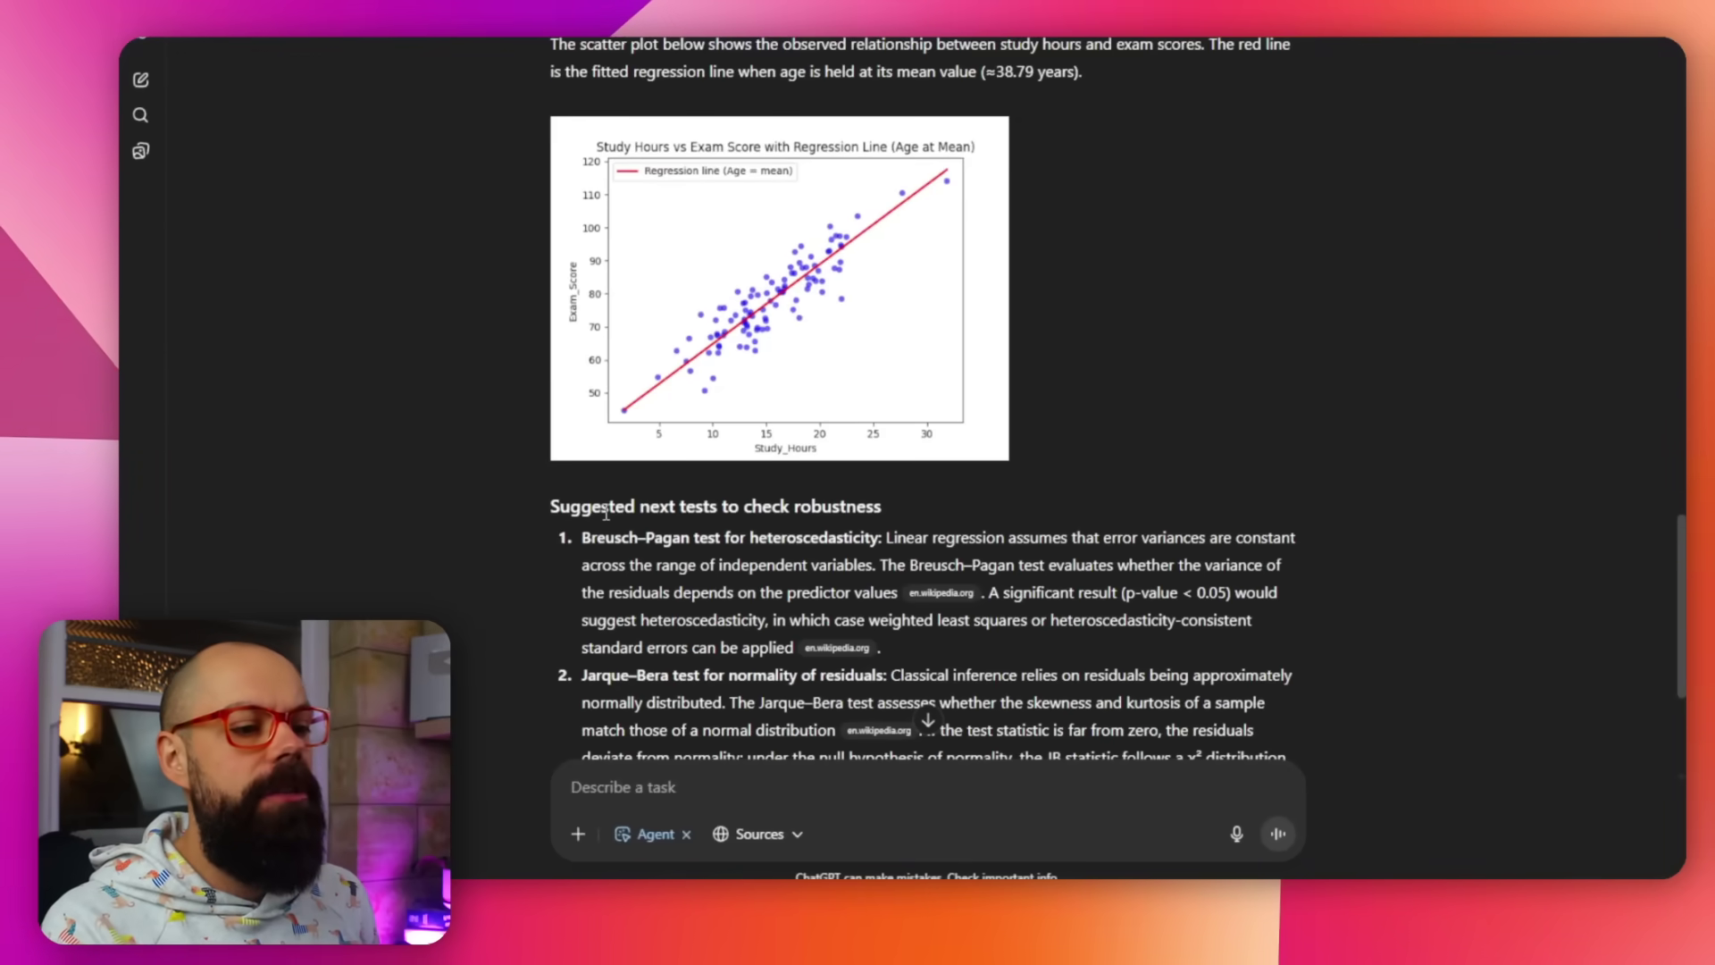
scroll(606, 512, "down", 2)
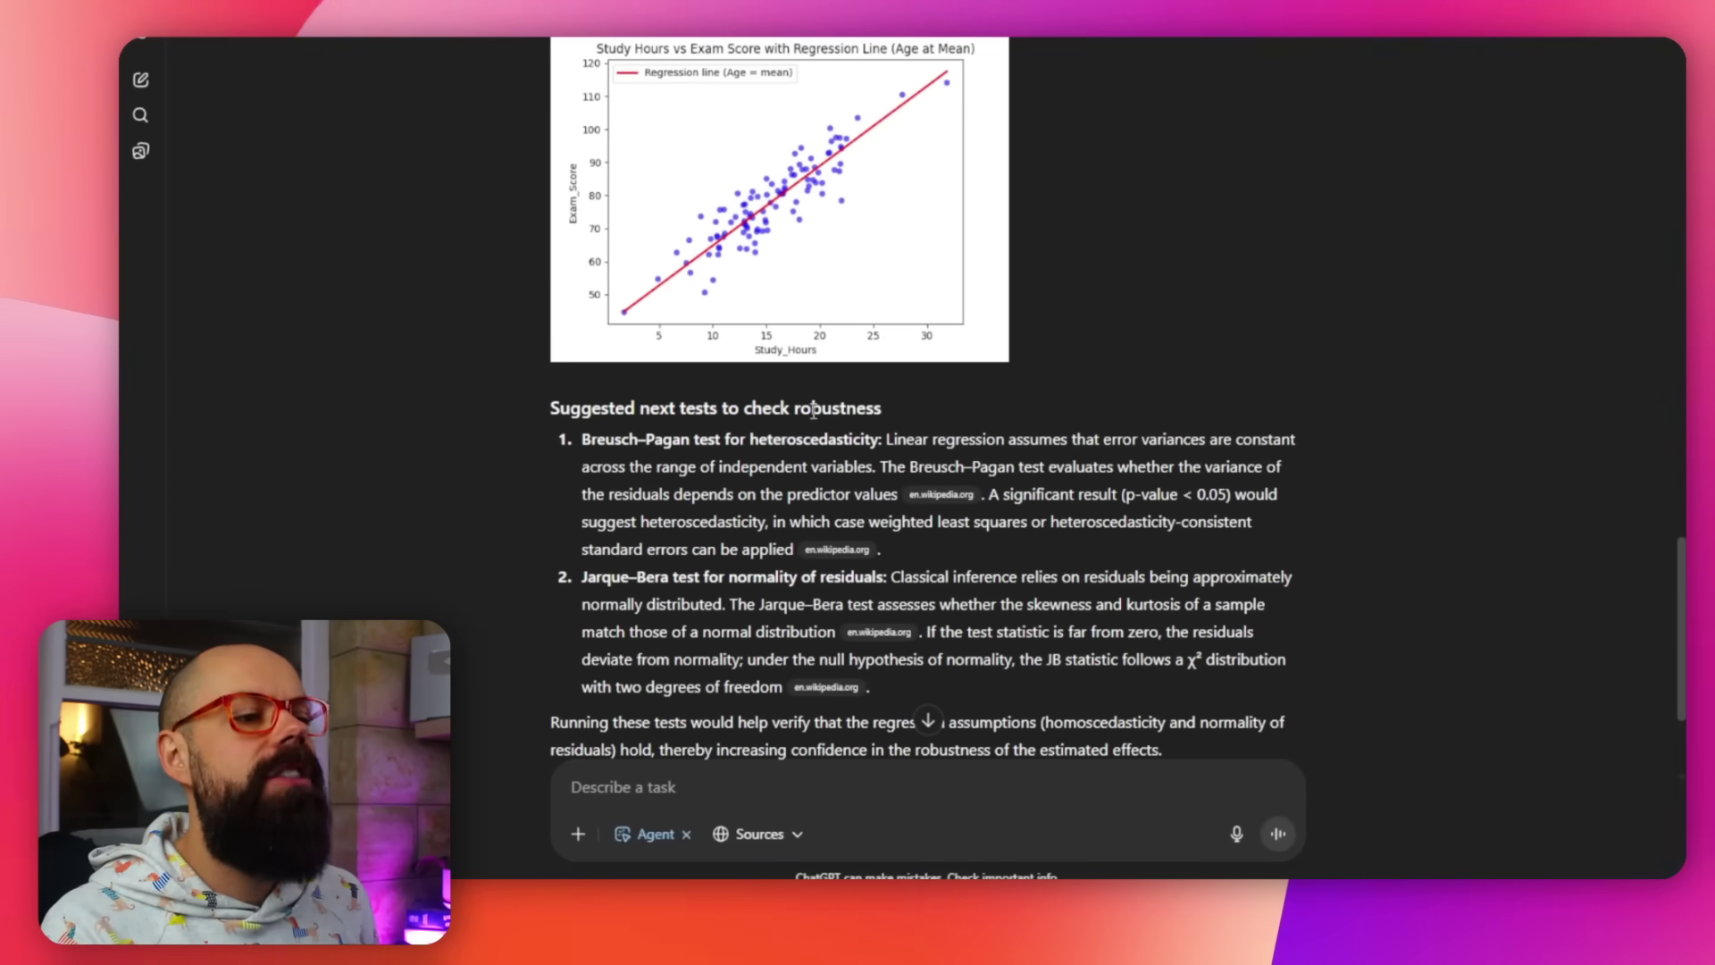
scroll(813, 410, "down", 4)
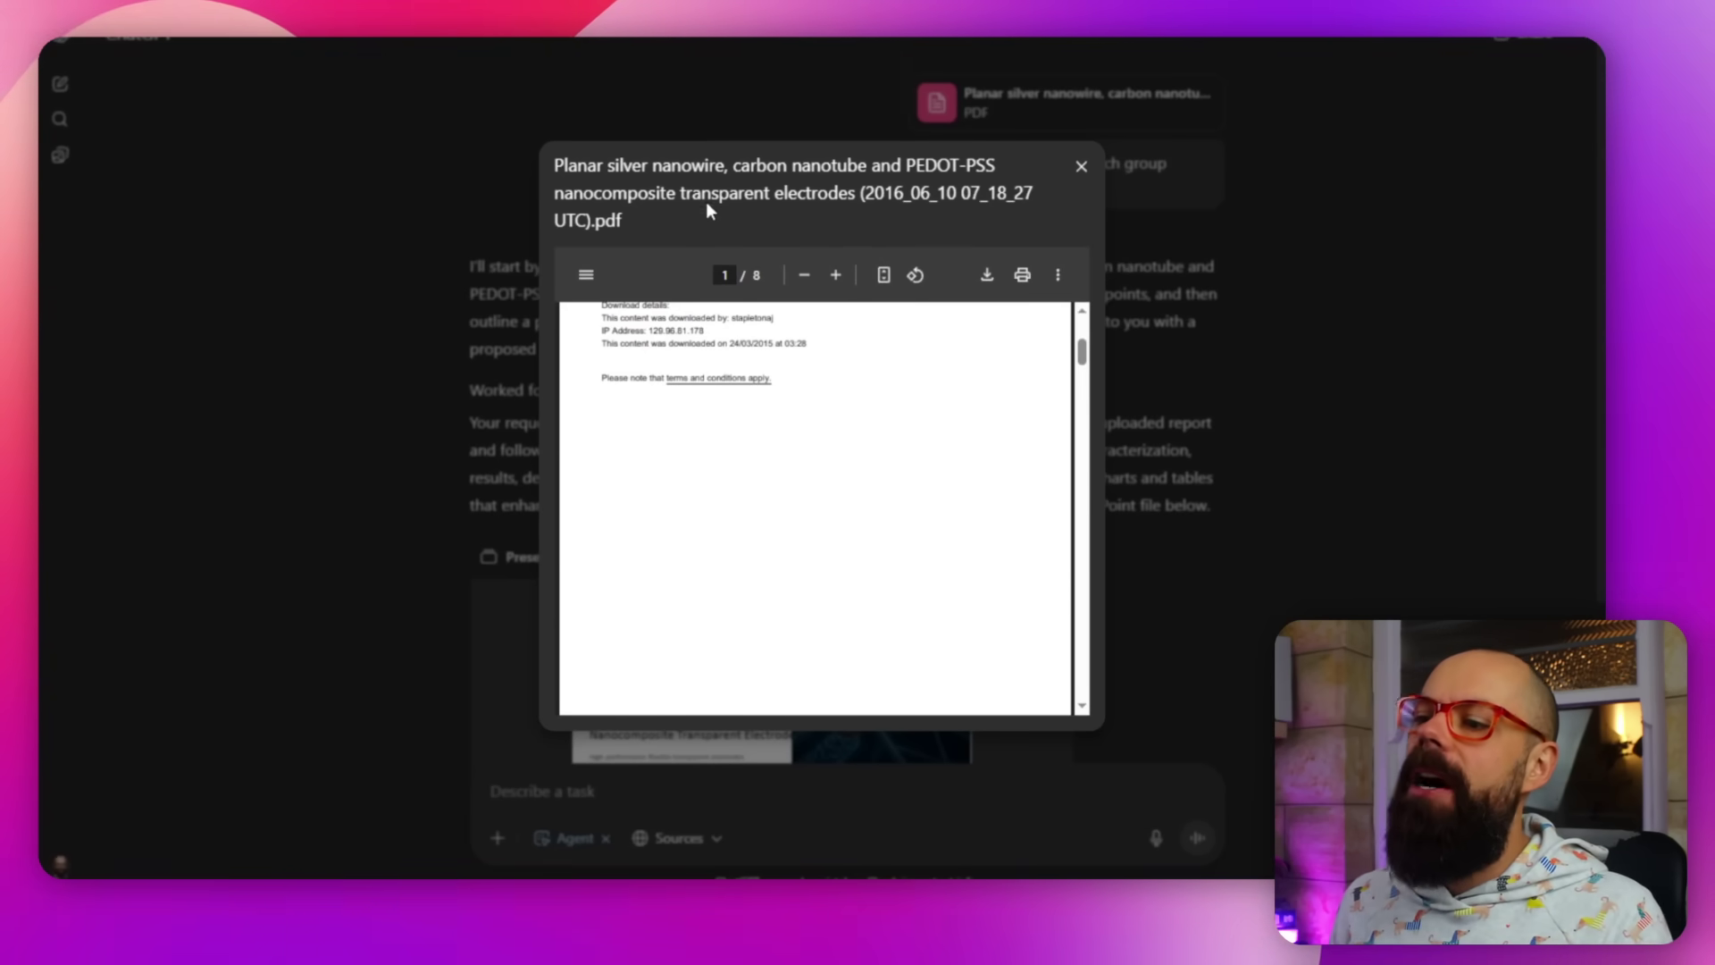
- Scroll to the 'Planar Silver Nanowire, Carbon Nanotube & PEDOT:PSS' presentation card
scroll(792, 410, "up", 4)
scroll(796, 414, "down", 6)
scroll(795, 413, "down", 10)
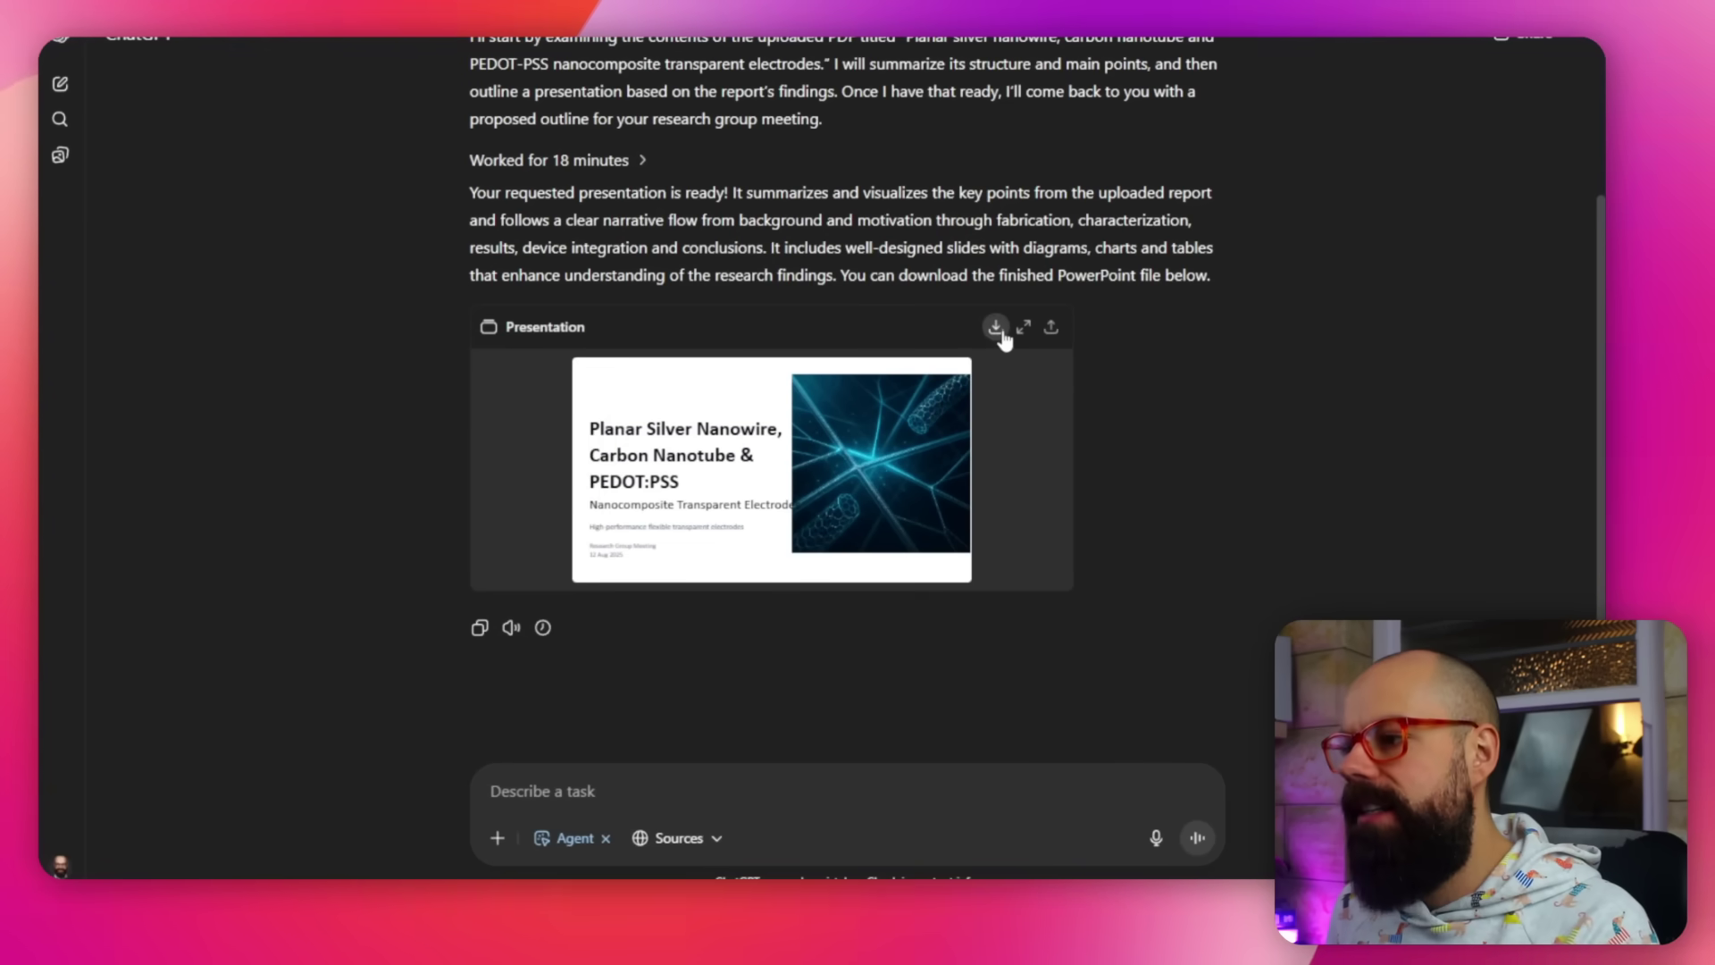
- Preview the deck full-window, then download answer.pptx and open it
left_click(997, 332)
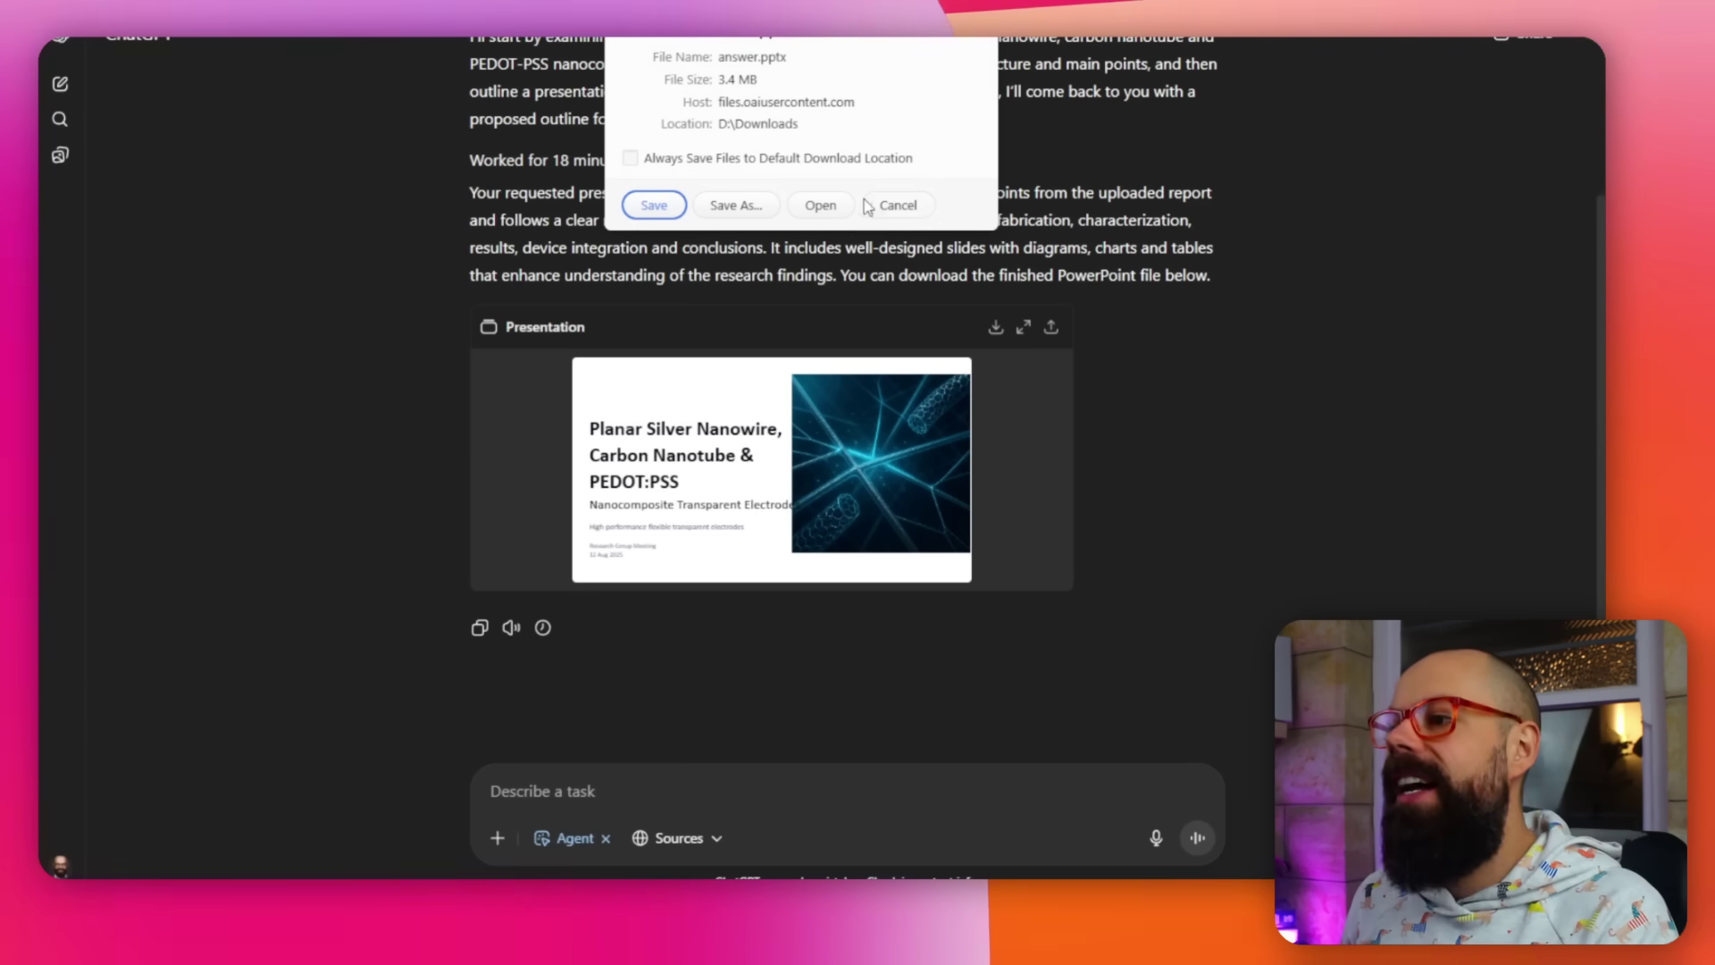
left_click(885, 207)
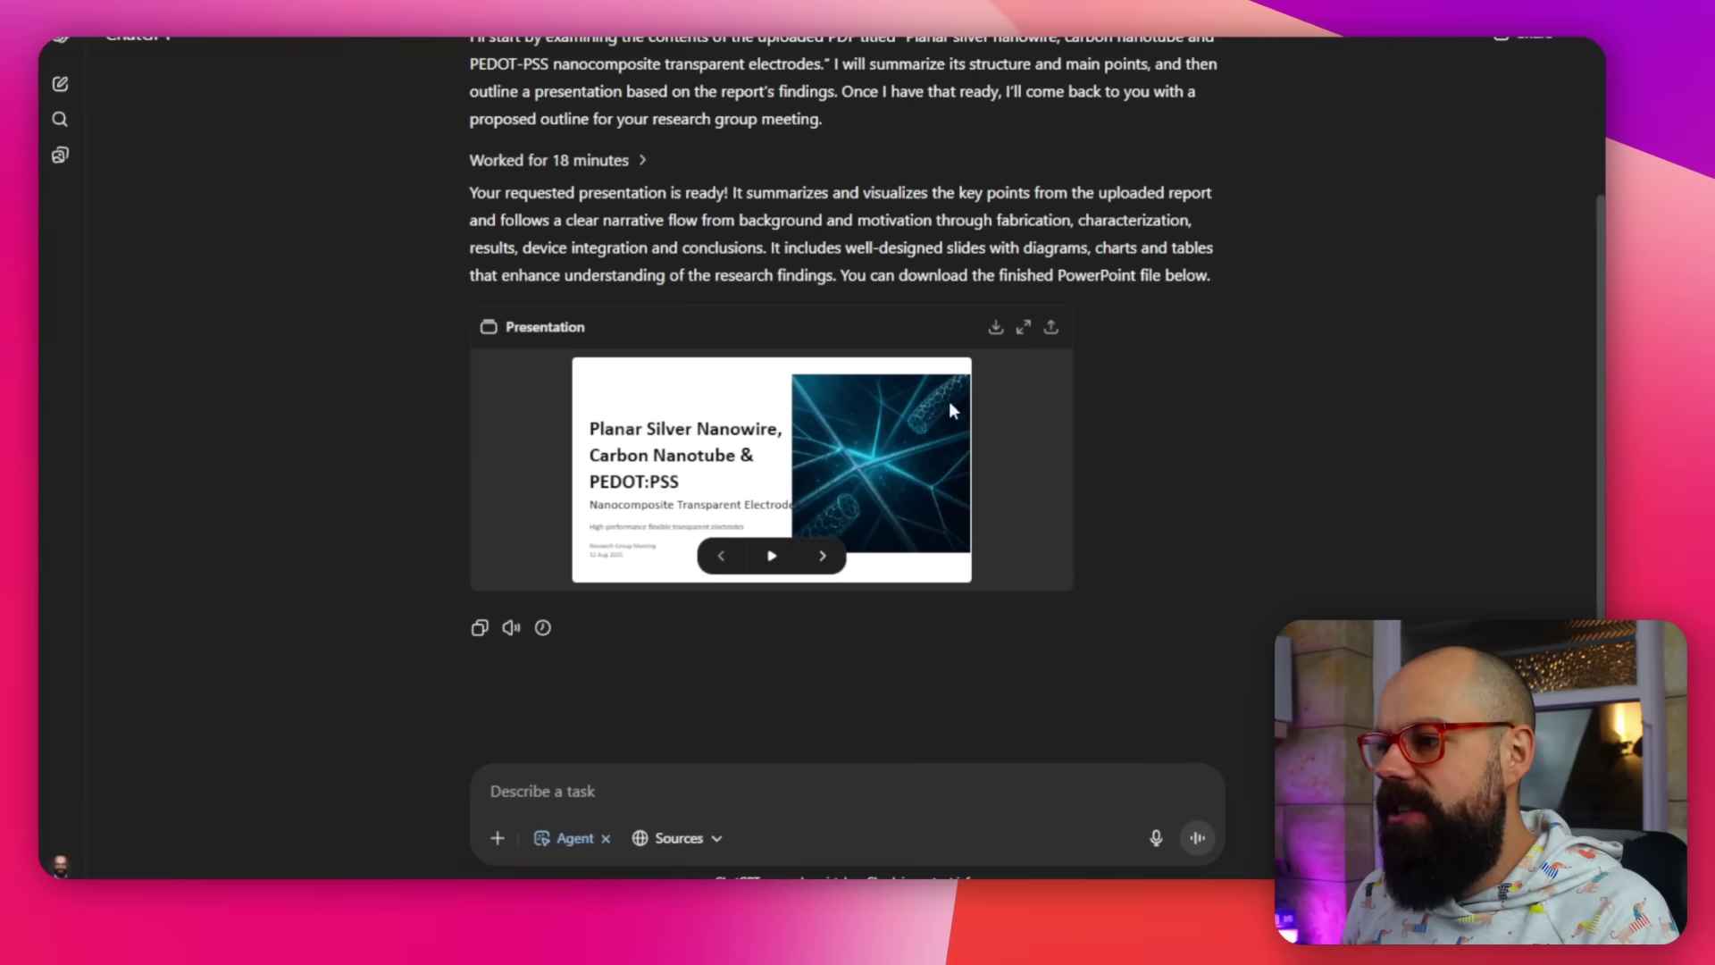
left_click(1023, 327)
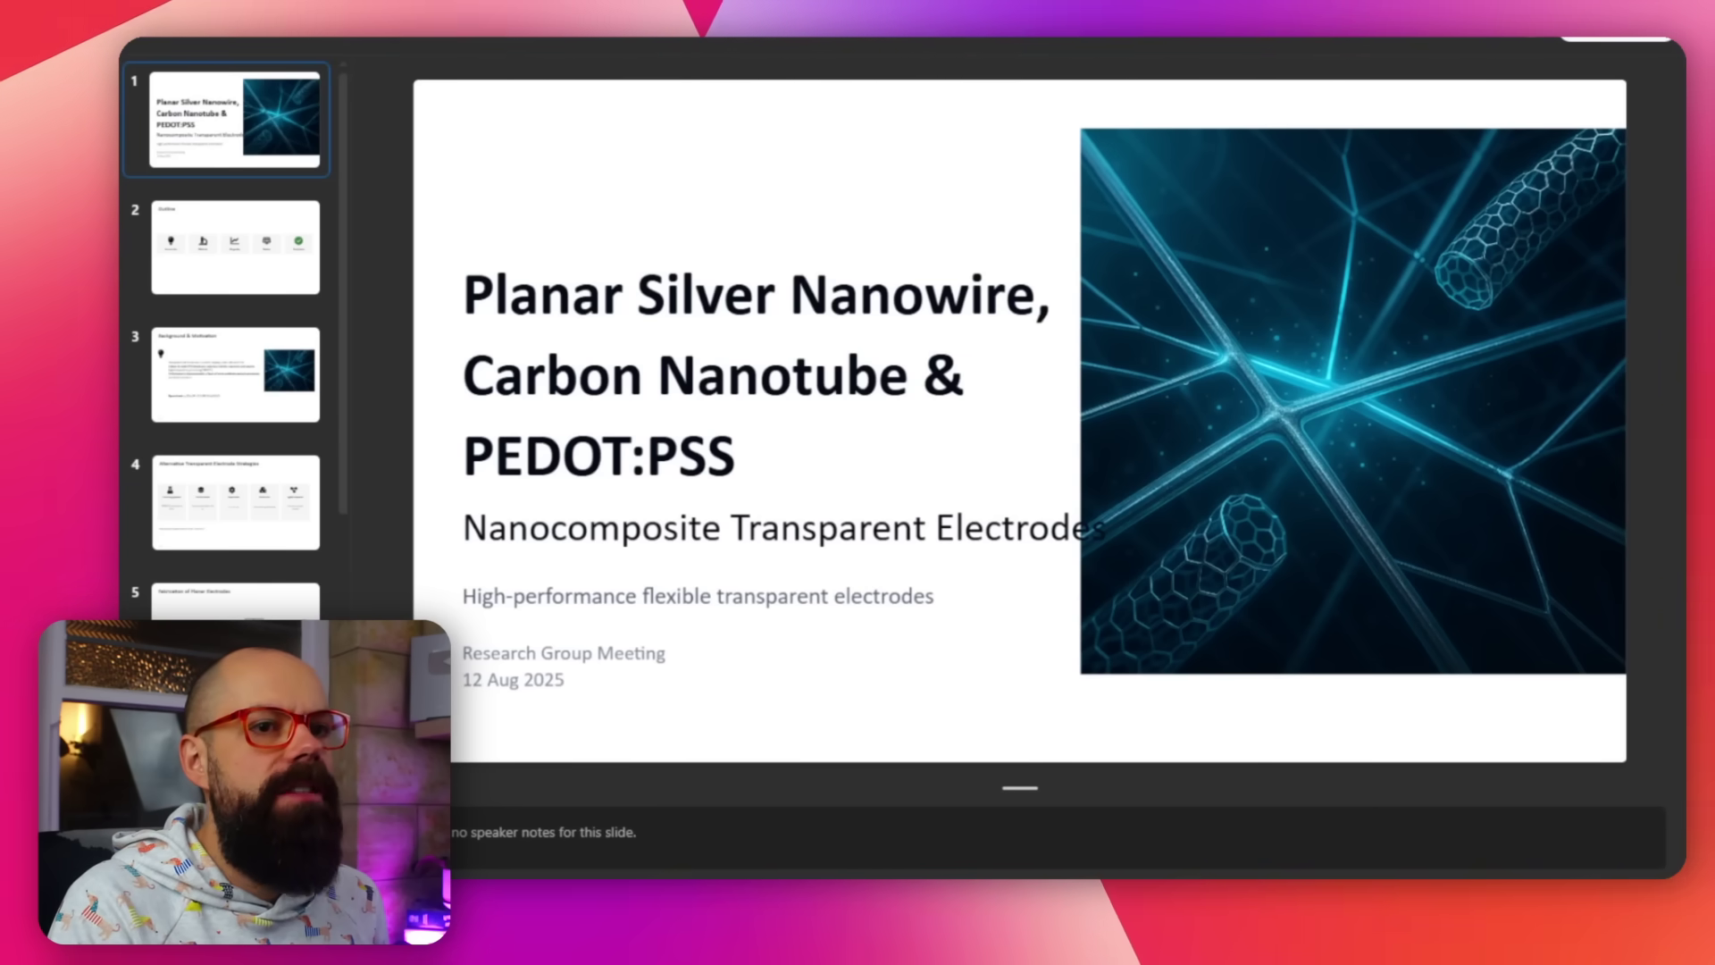
key("Escape")
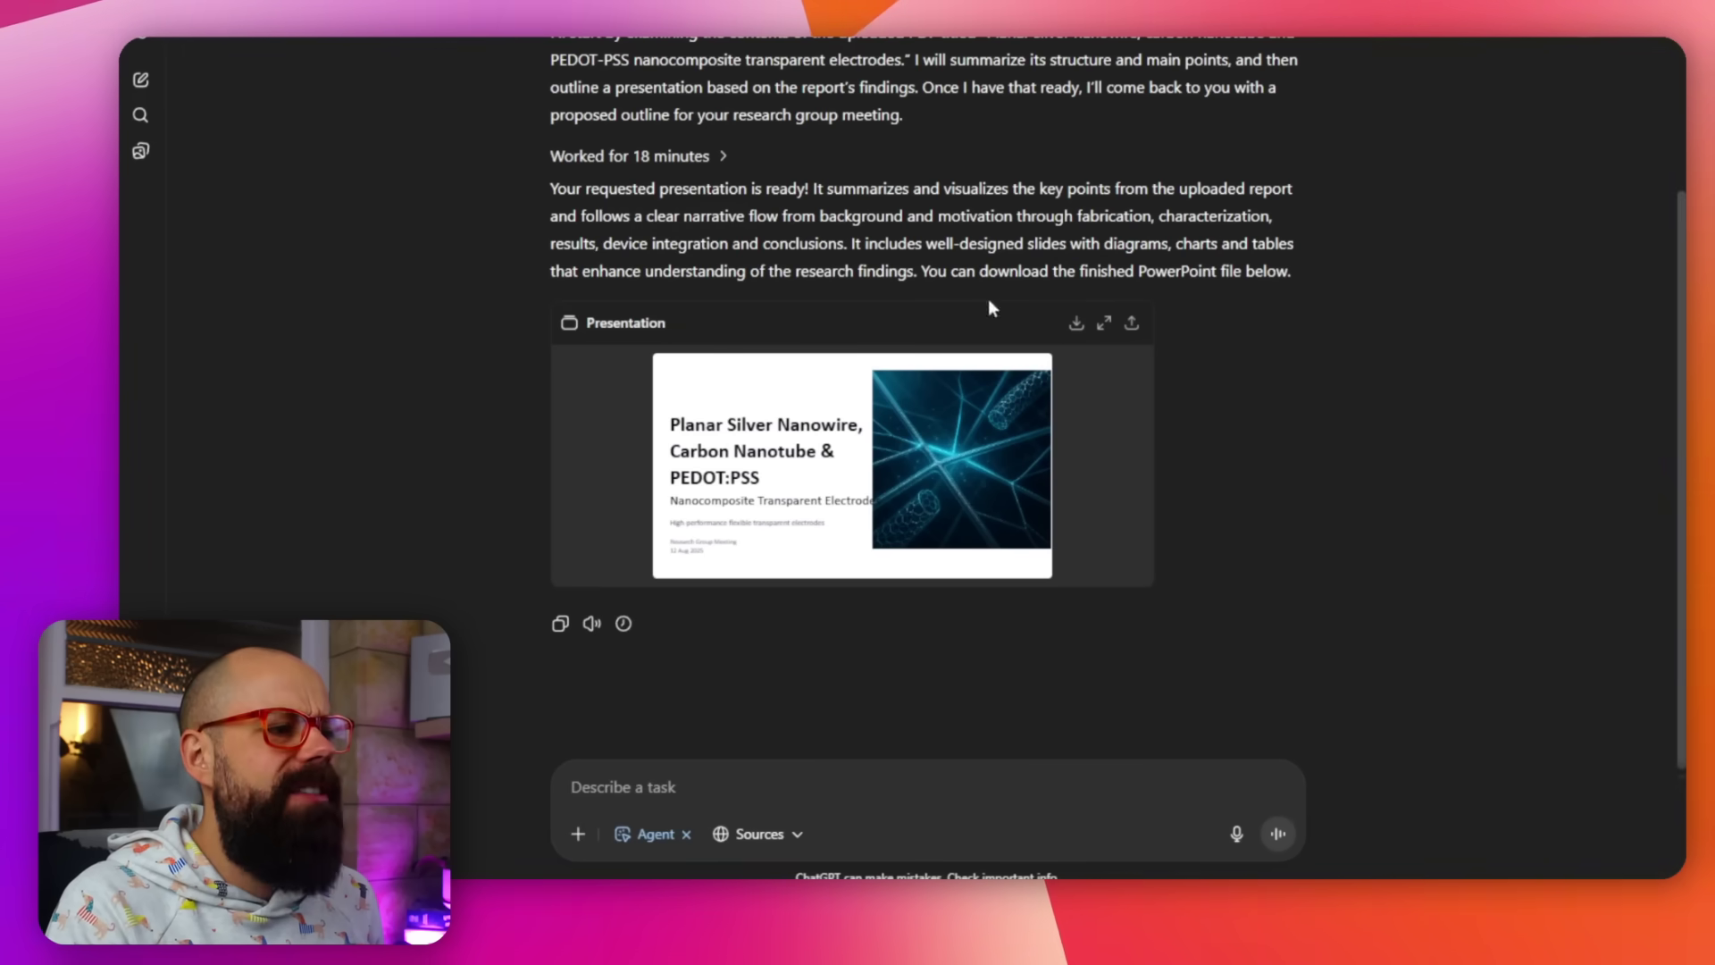
left_click(1075, 325)
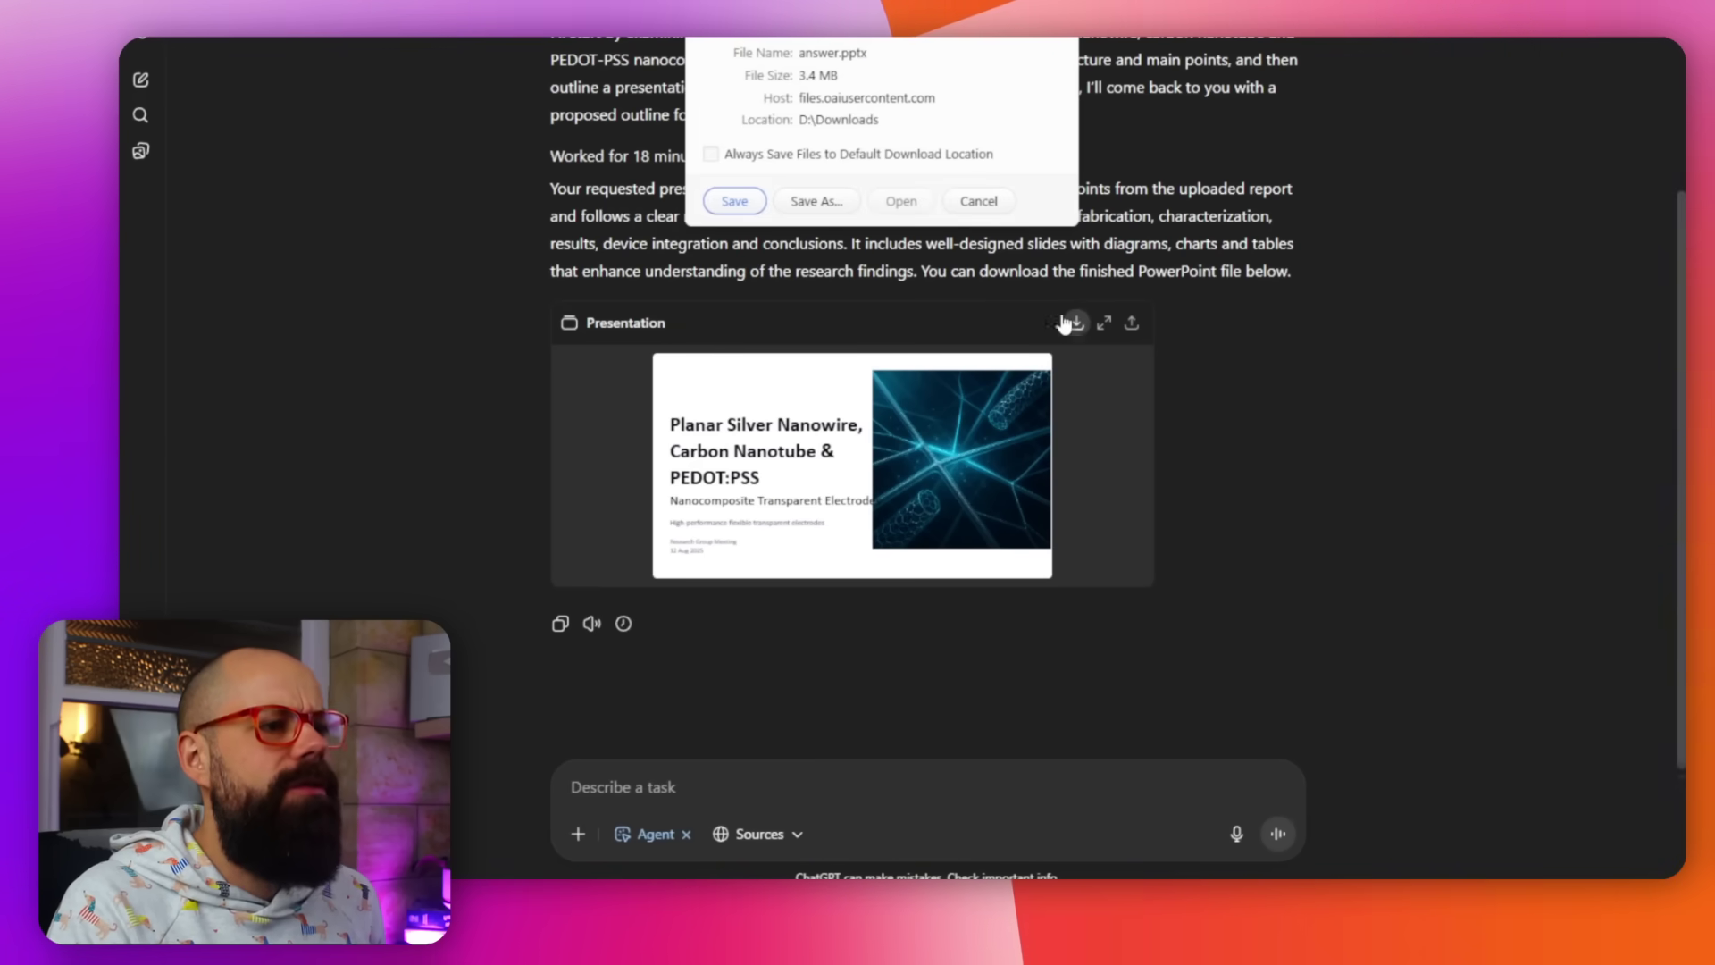
left_click(902, 202)
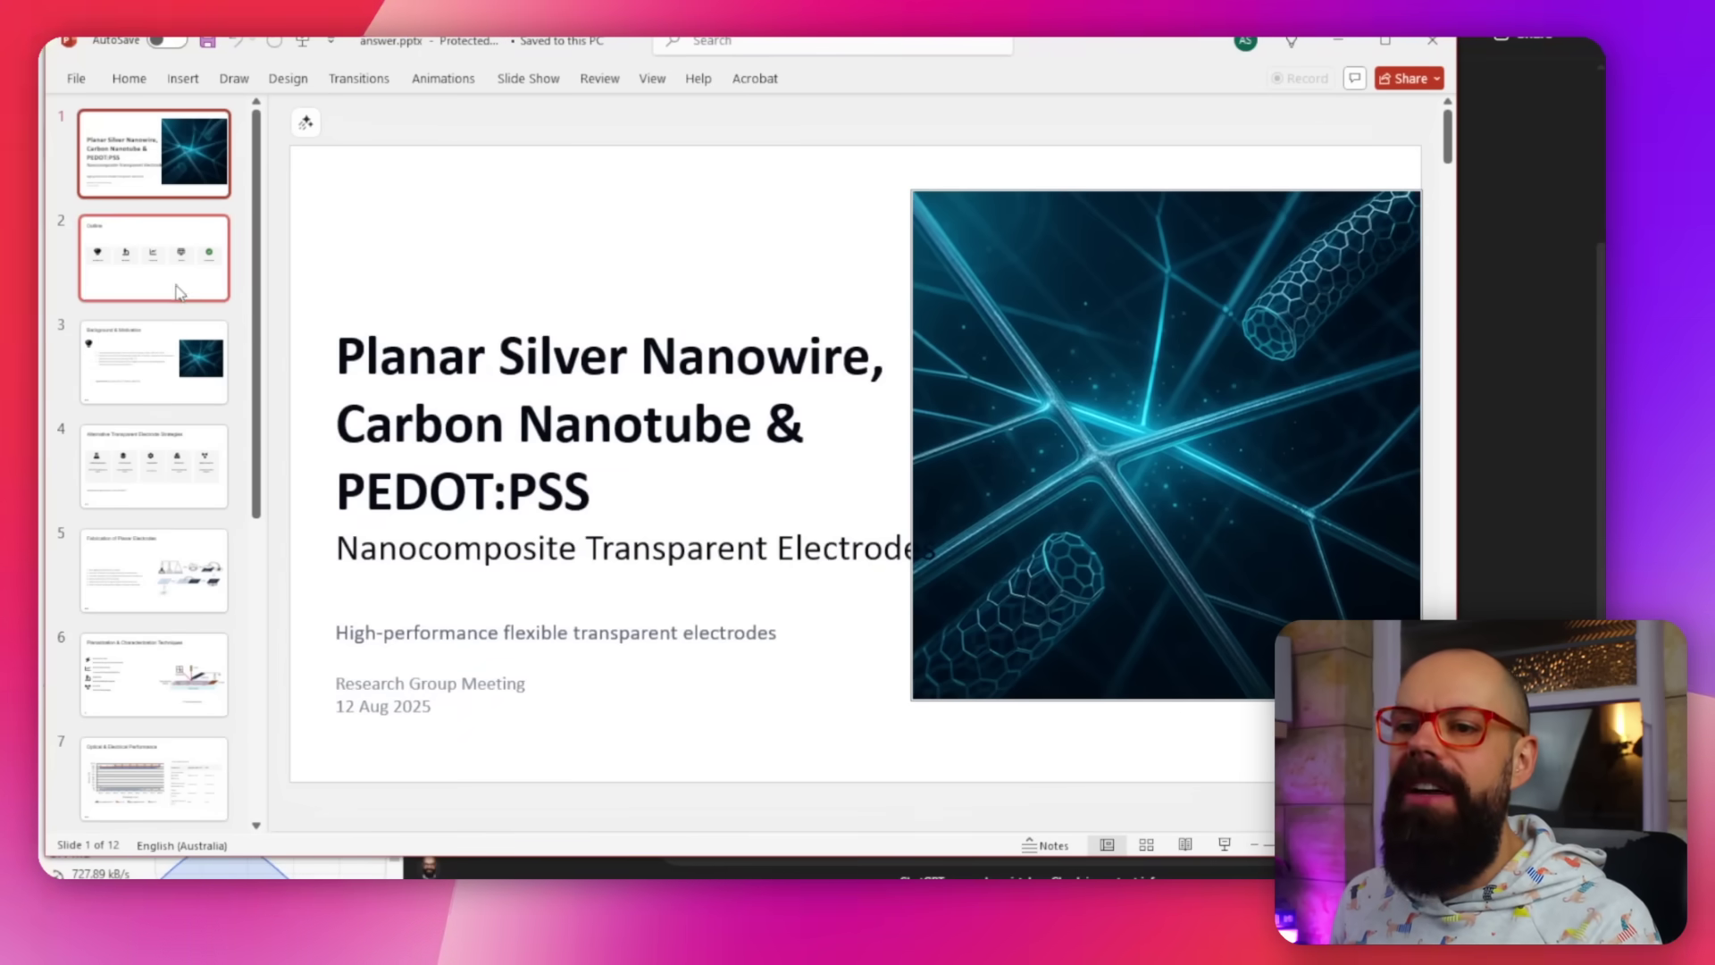
- View slides 2–5: Outline, Background & Motivation, Alternative Strategies, Fabrication of Planar Electrodes
left_click(179, 292)
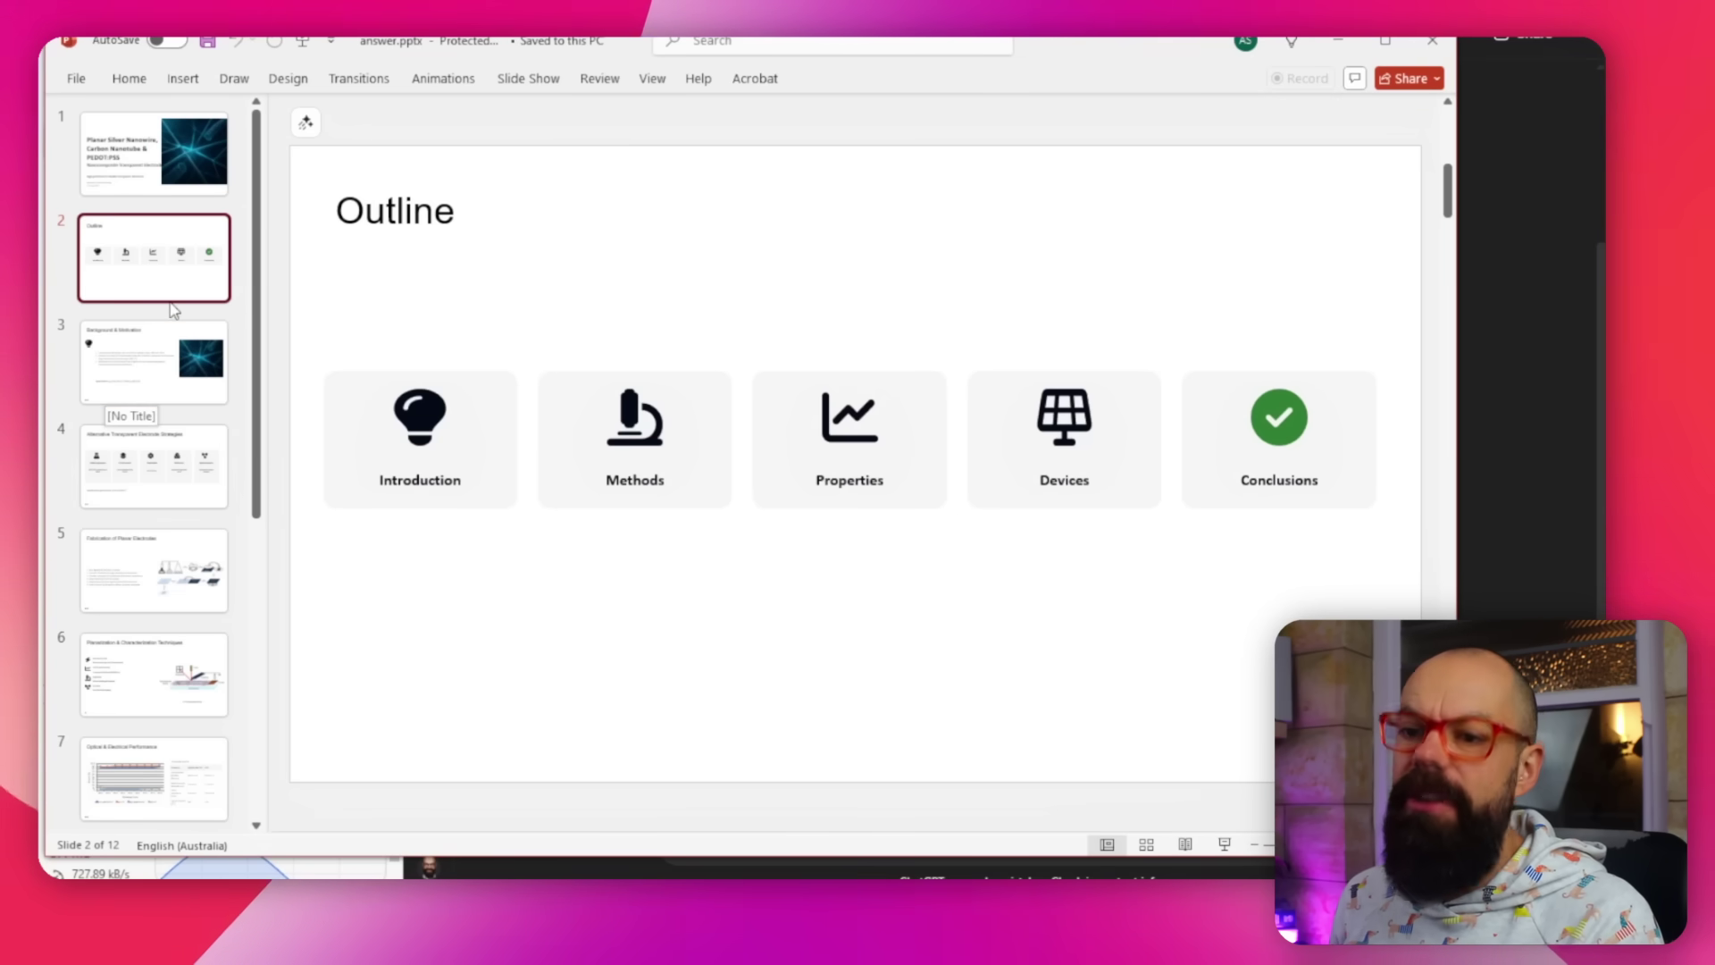
left_click(169, 375)
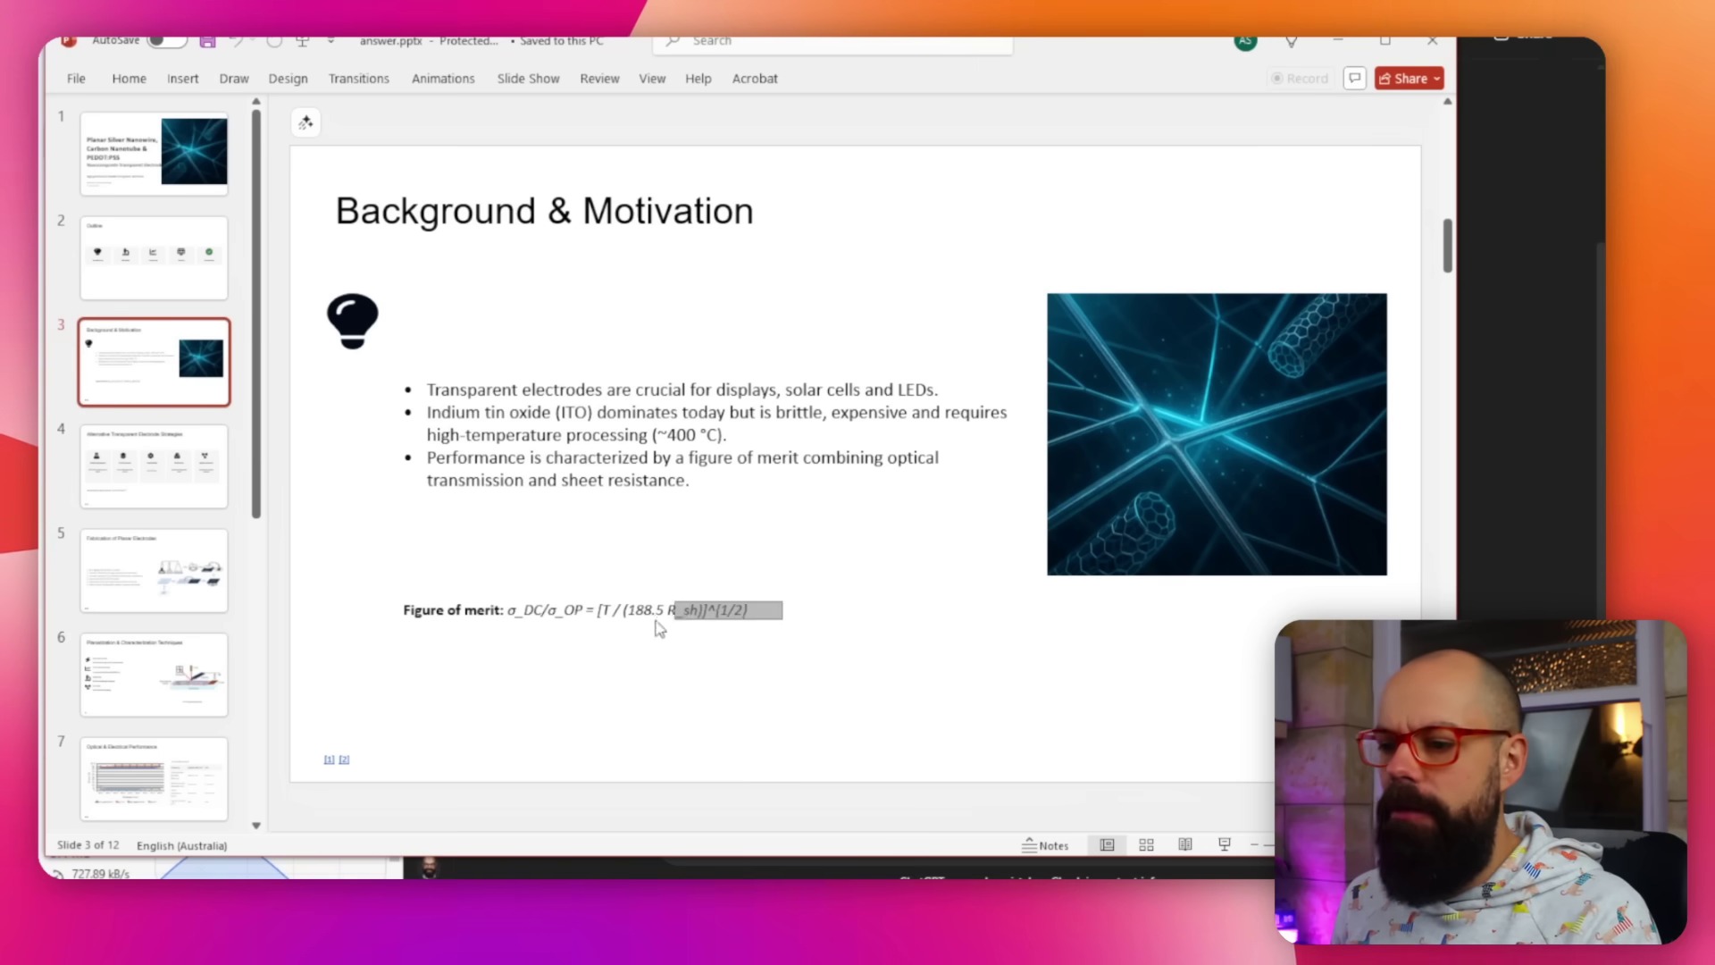
left_click(594, 607)
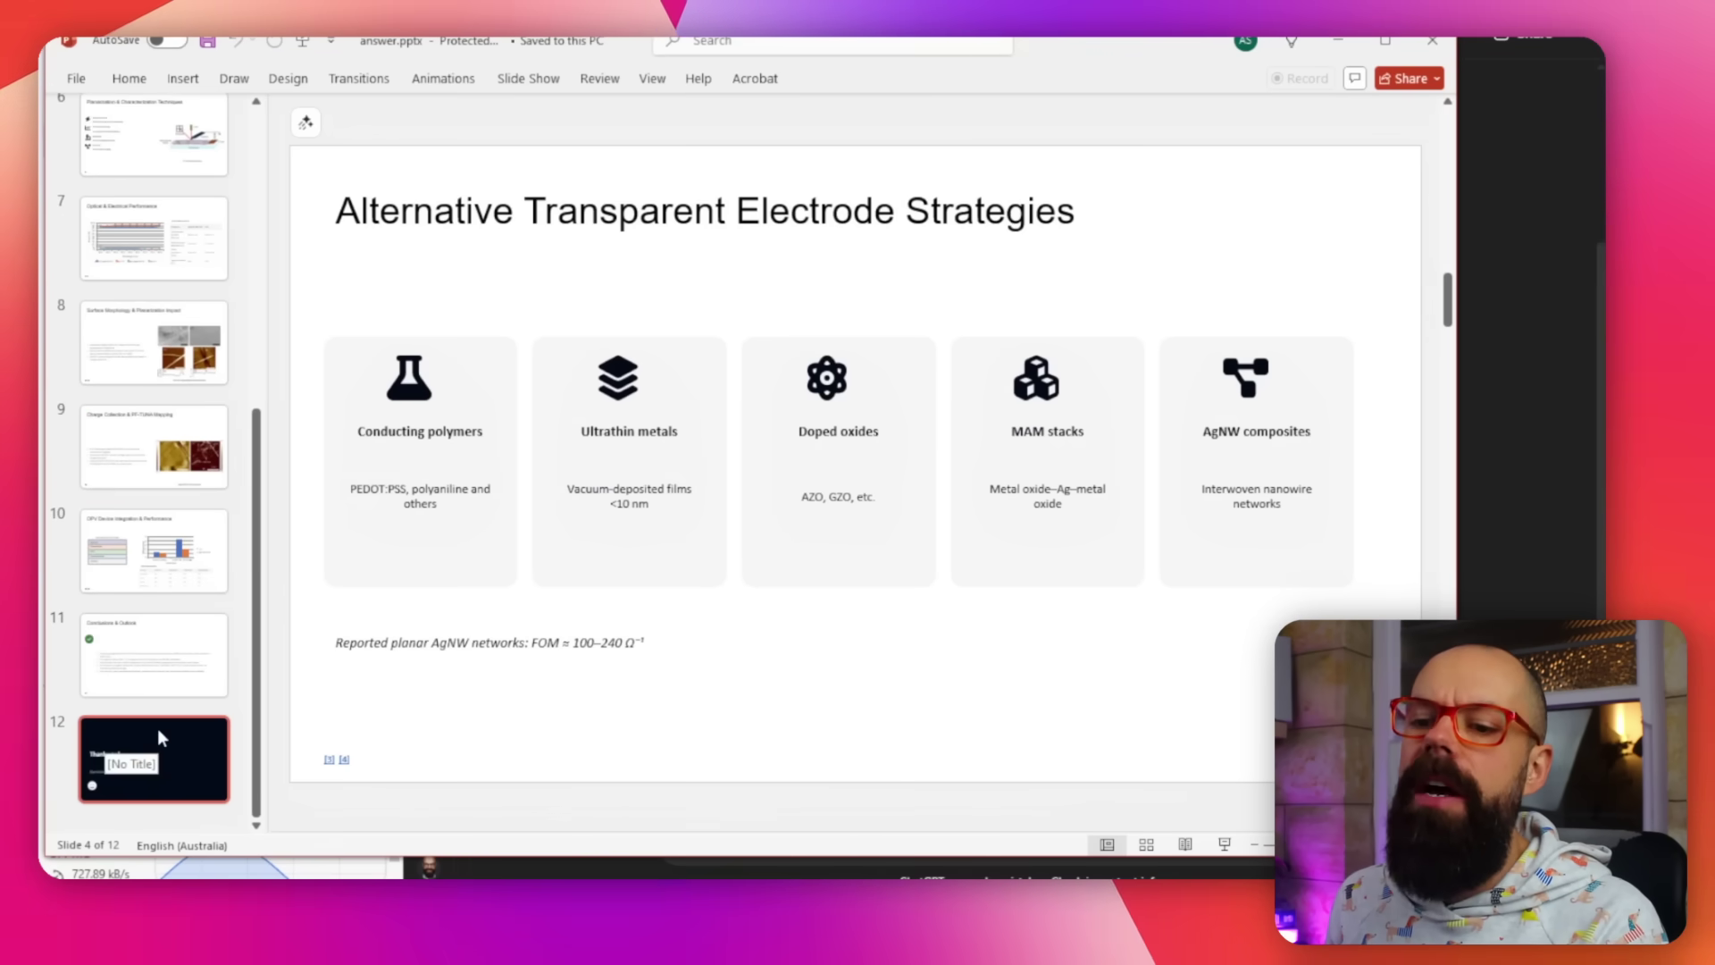
scroll(158, 730, "up", 10)
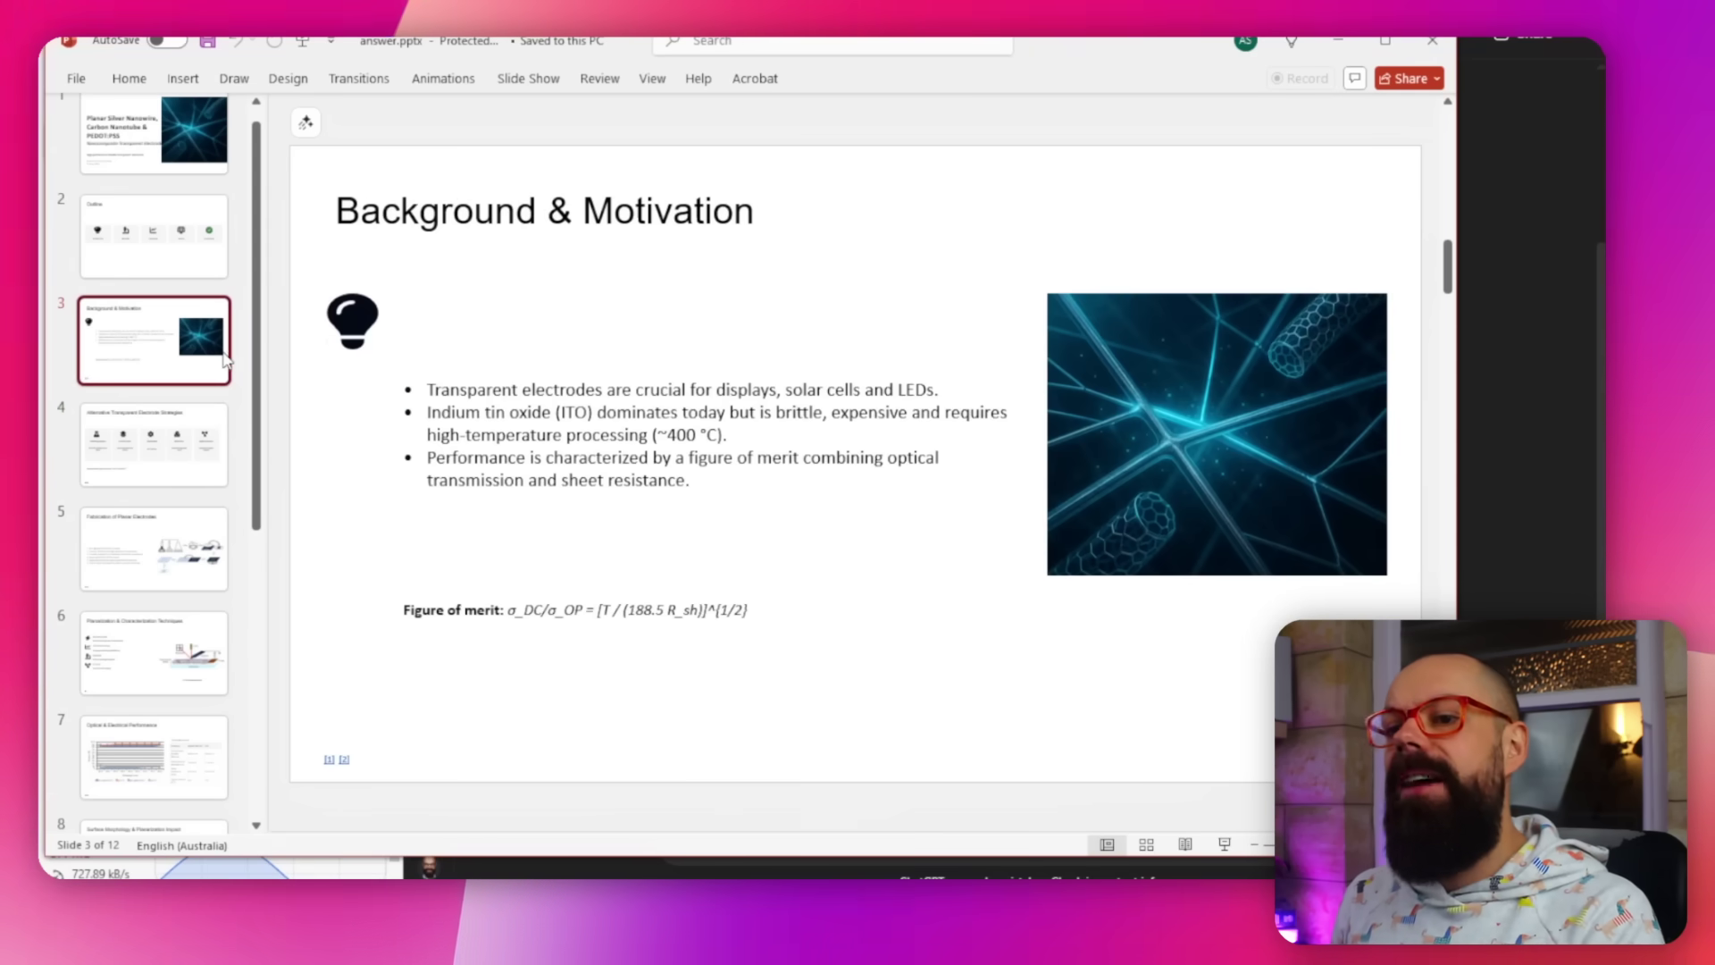
left_click(189, 442)
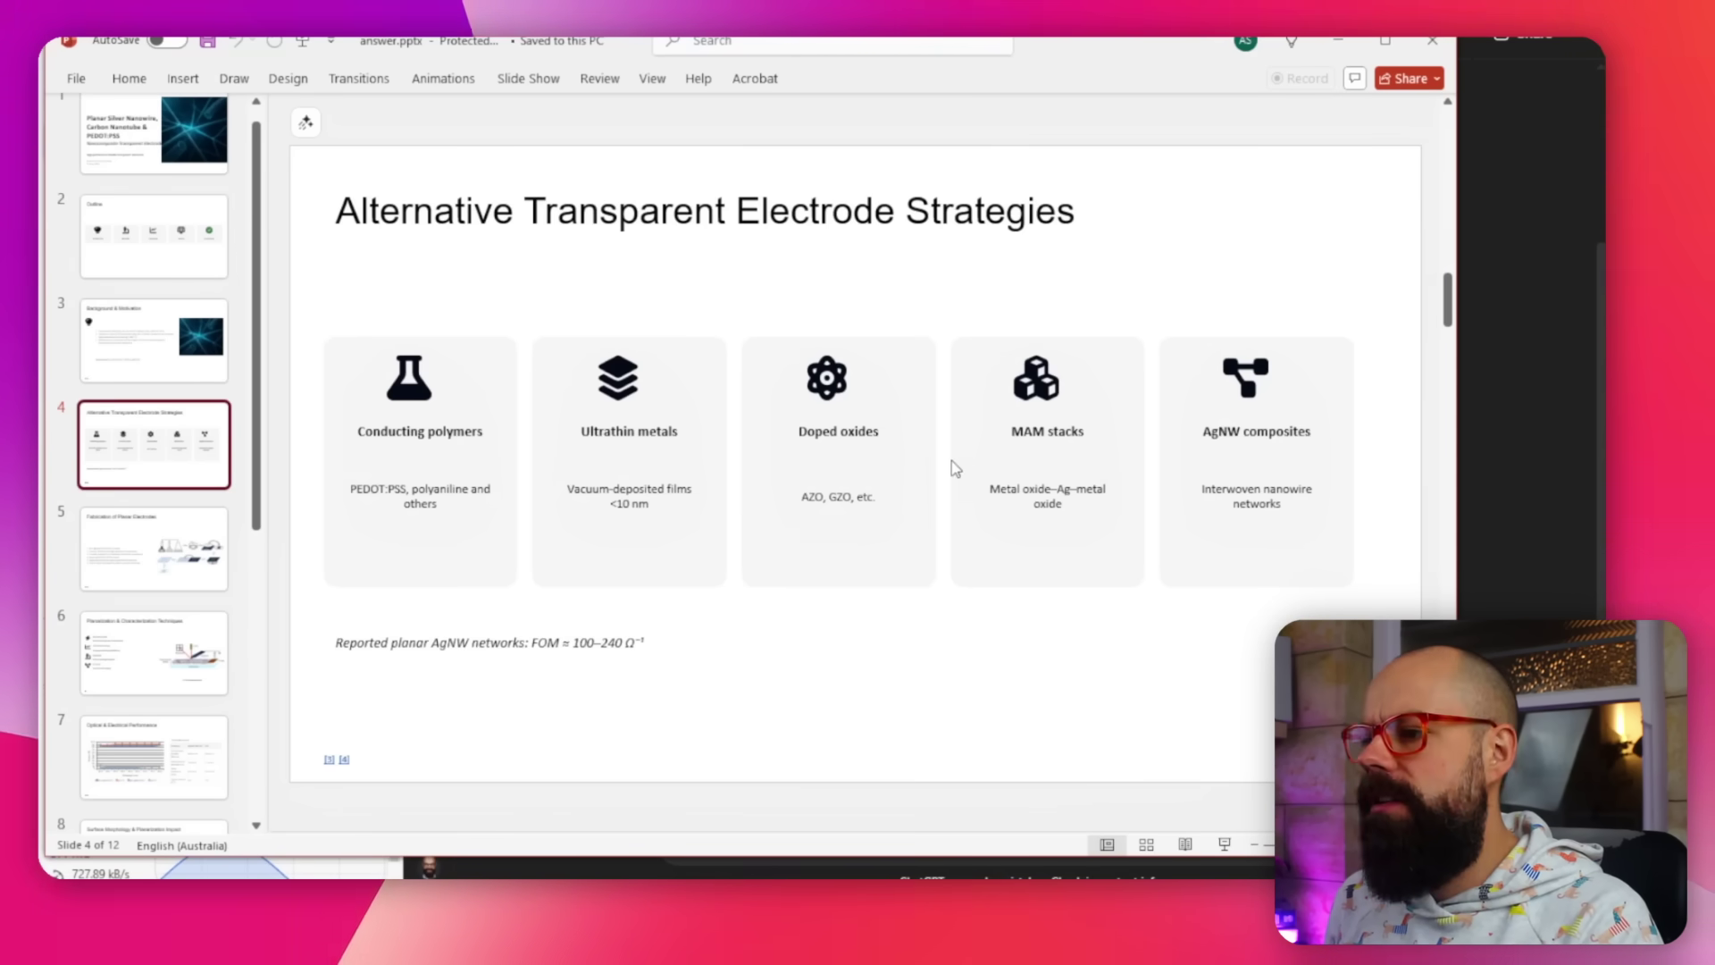
scroll(615, 482, "down", 2)
left_click(161, 553)
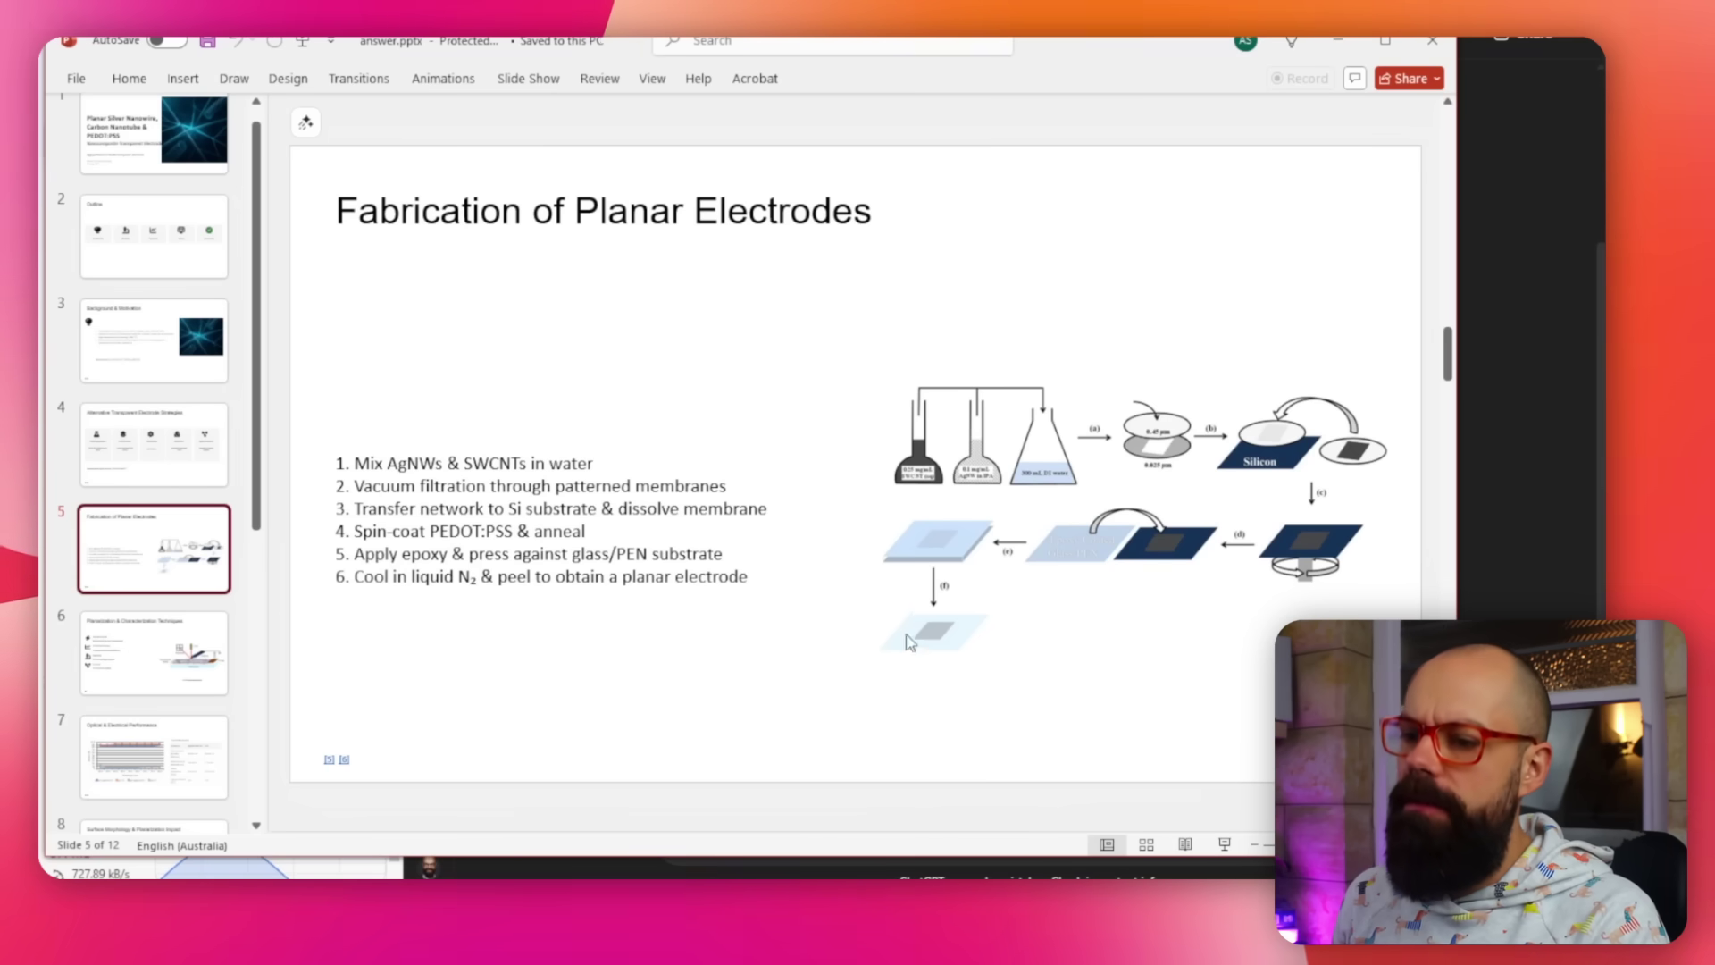
- Confirm the fabrication step list and PF-TUNA caption are editable text, then advance to slide 7
left_click_drag(409, 464, 836, 576)
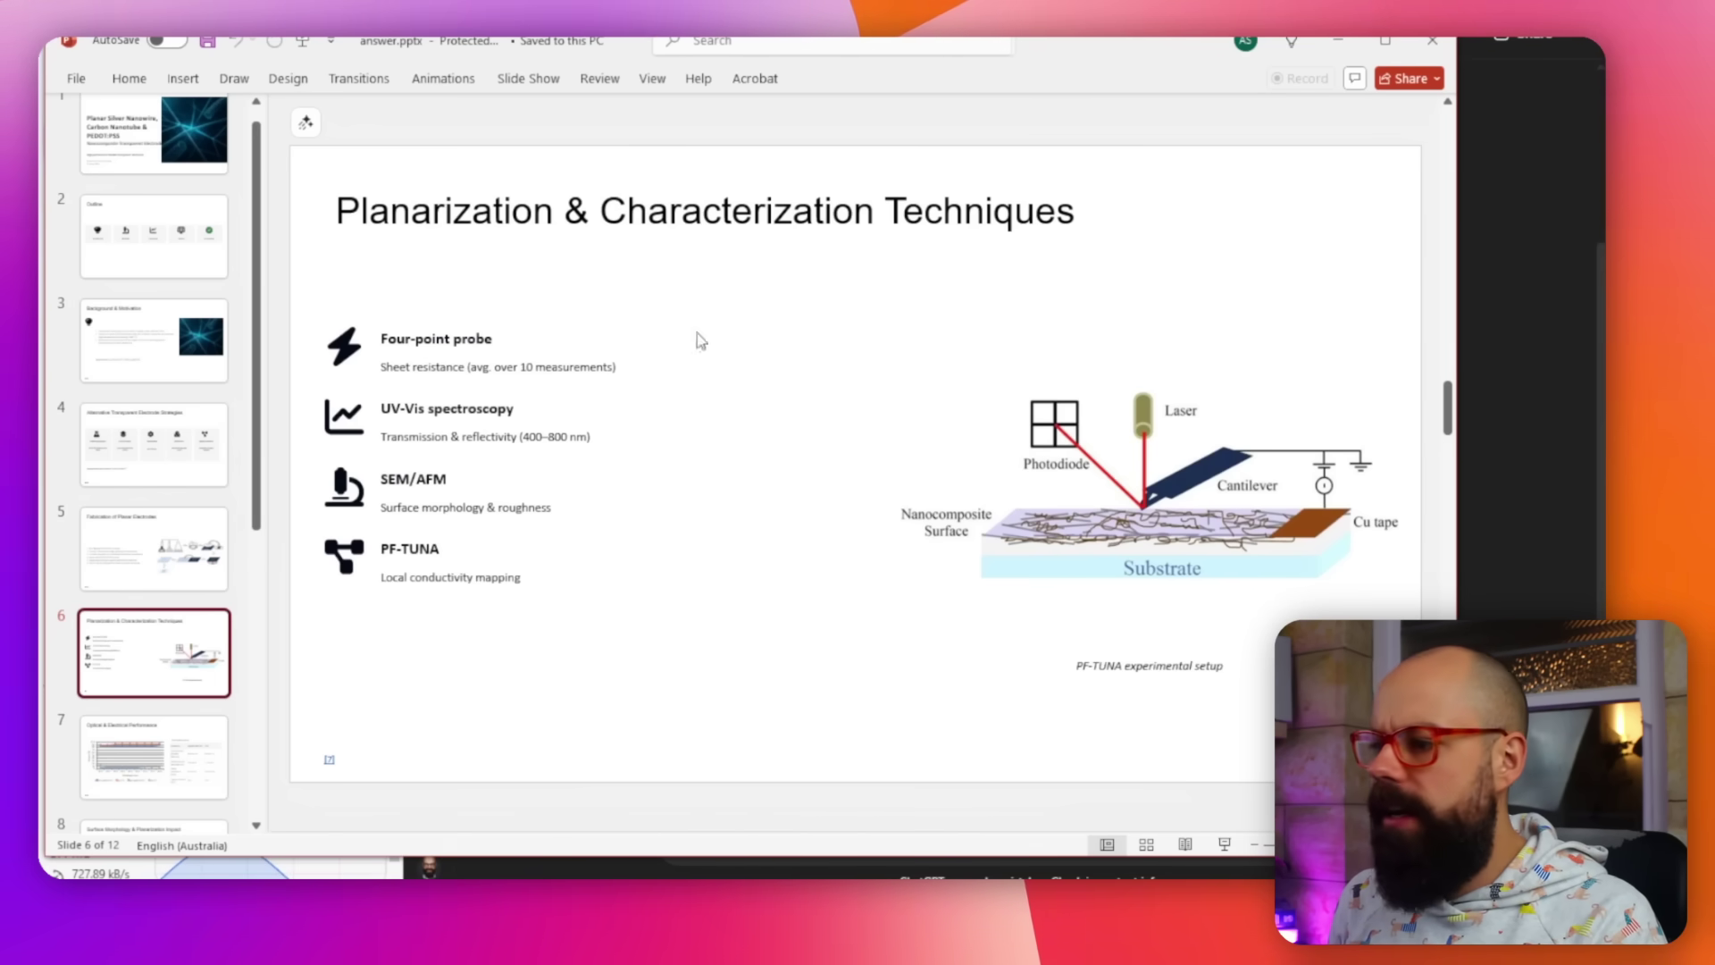
left_click(1179, 661)
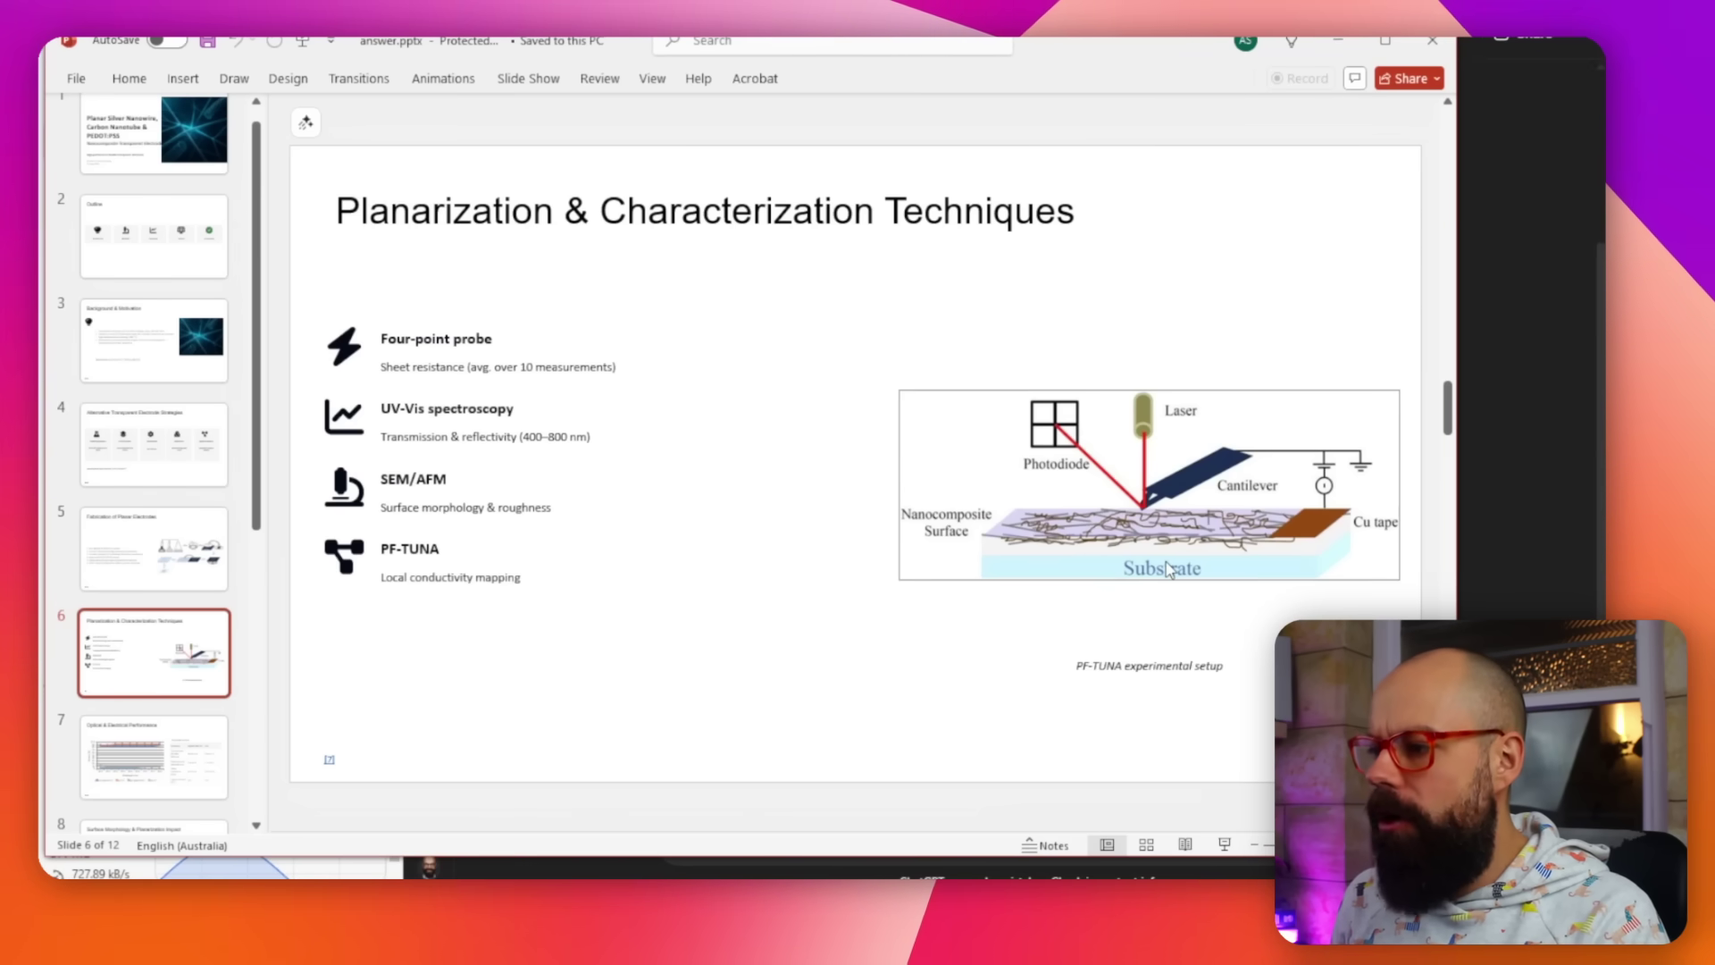
key("Page_Down")
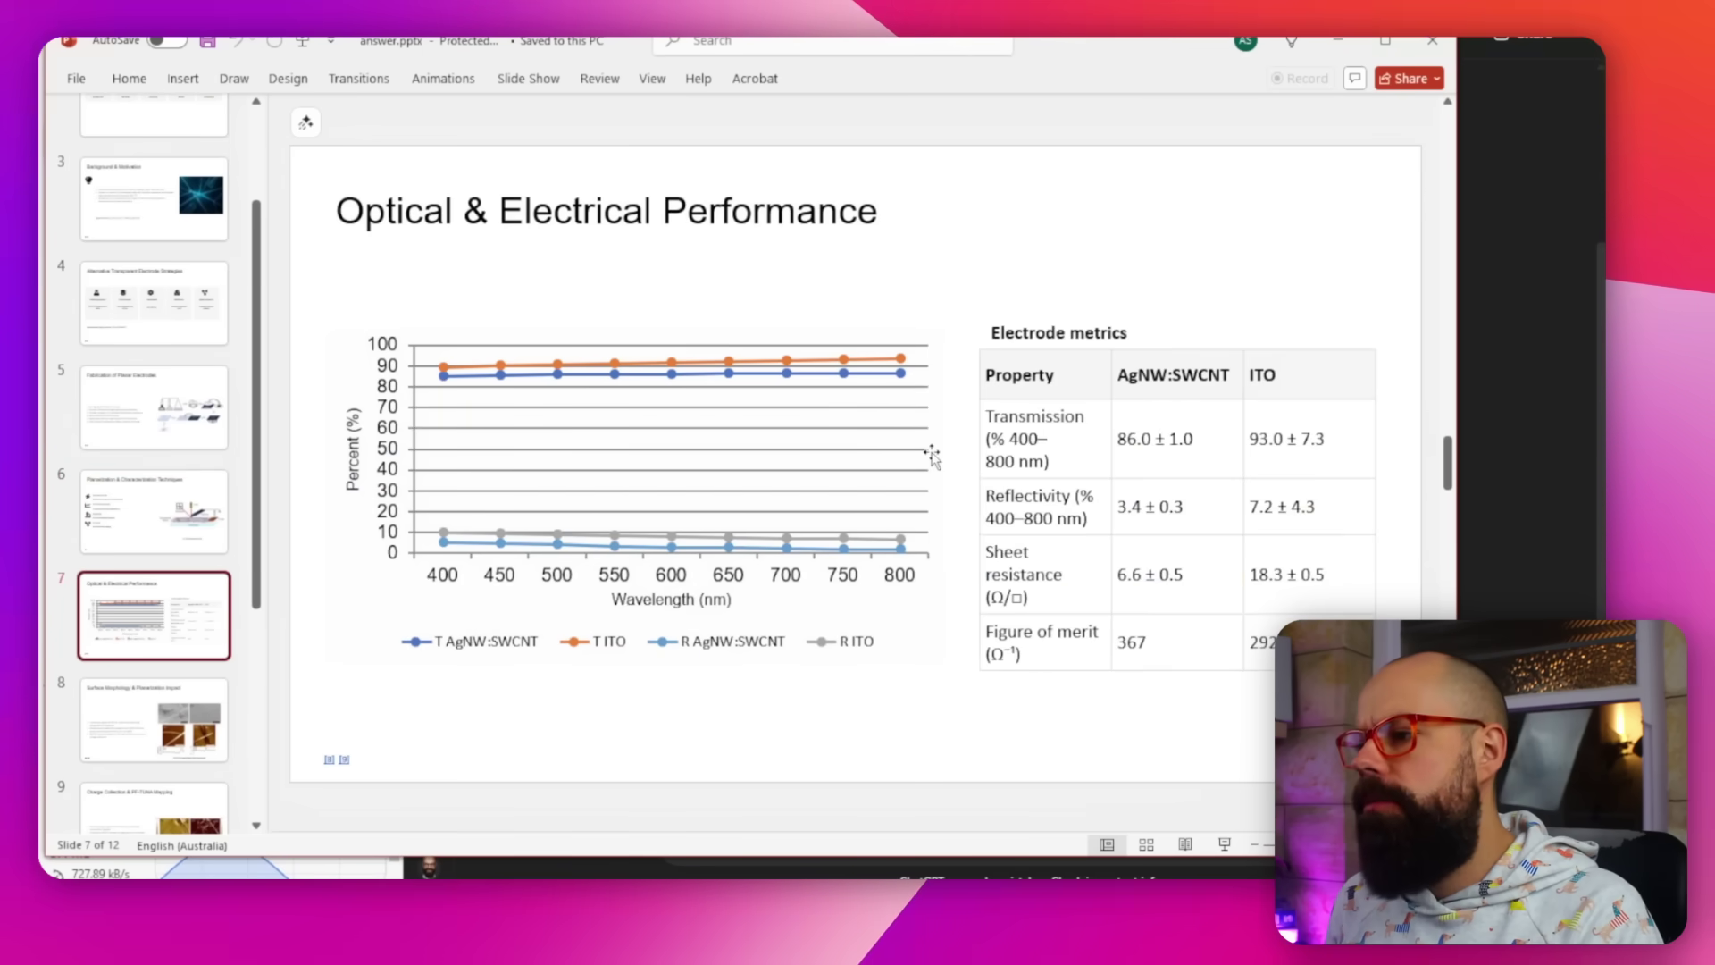
scroll(467, 452, "down", 3)
- View slides 8 and 9, then open slide 10, OPV Device Integration & Performance
left_click(145, 494)
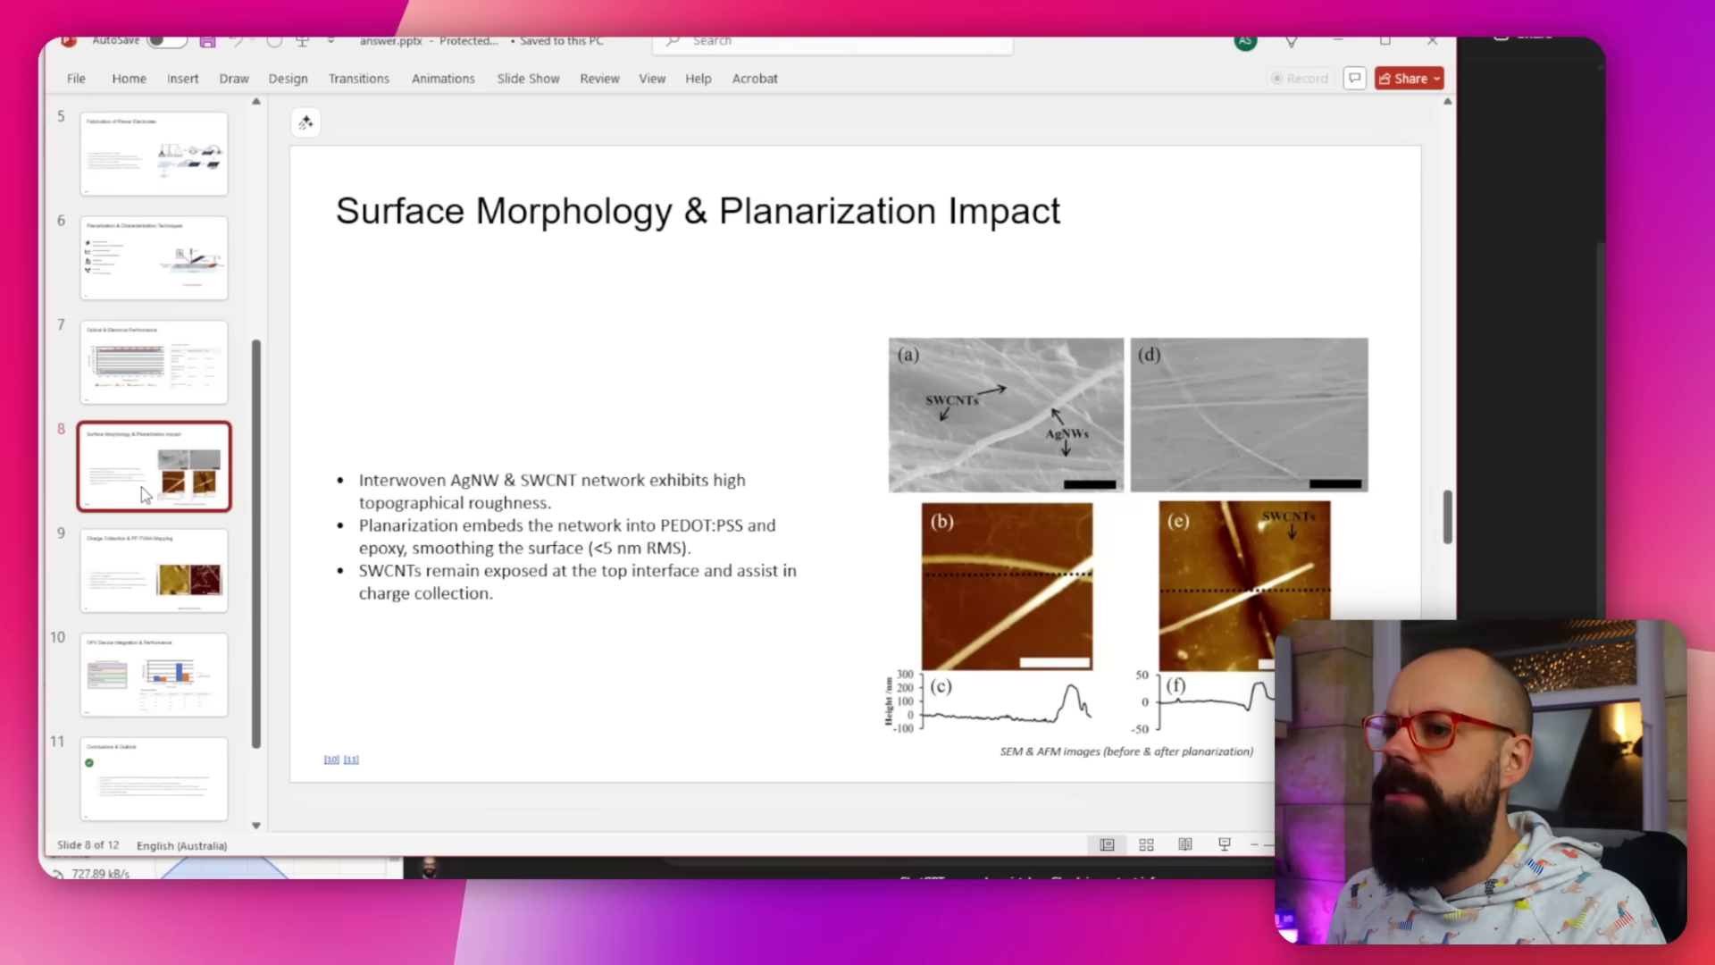
left_click(156, 569)
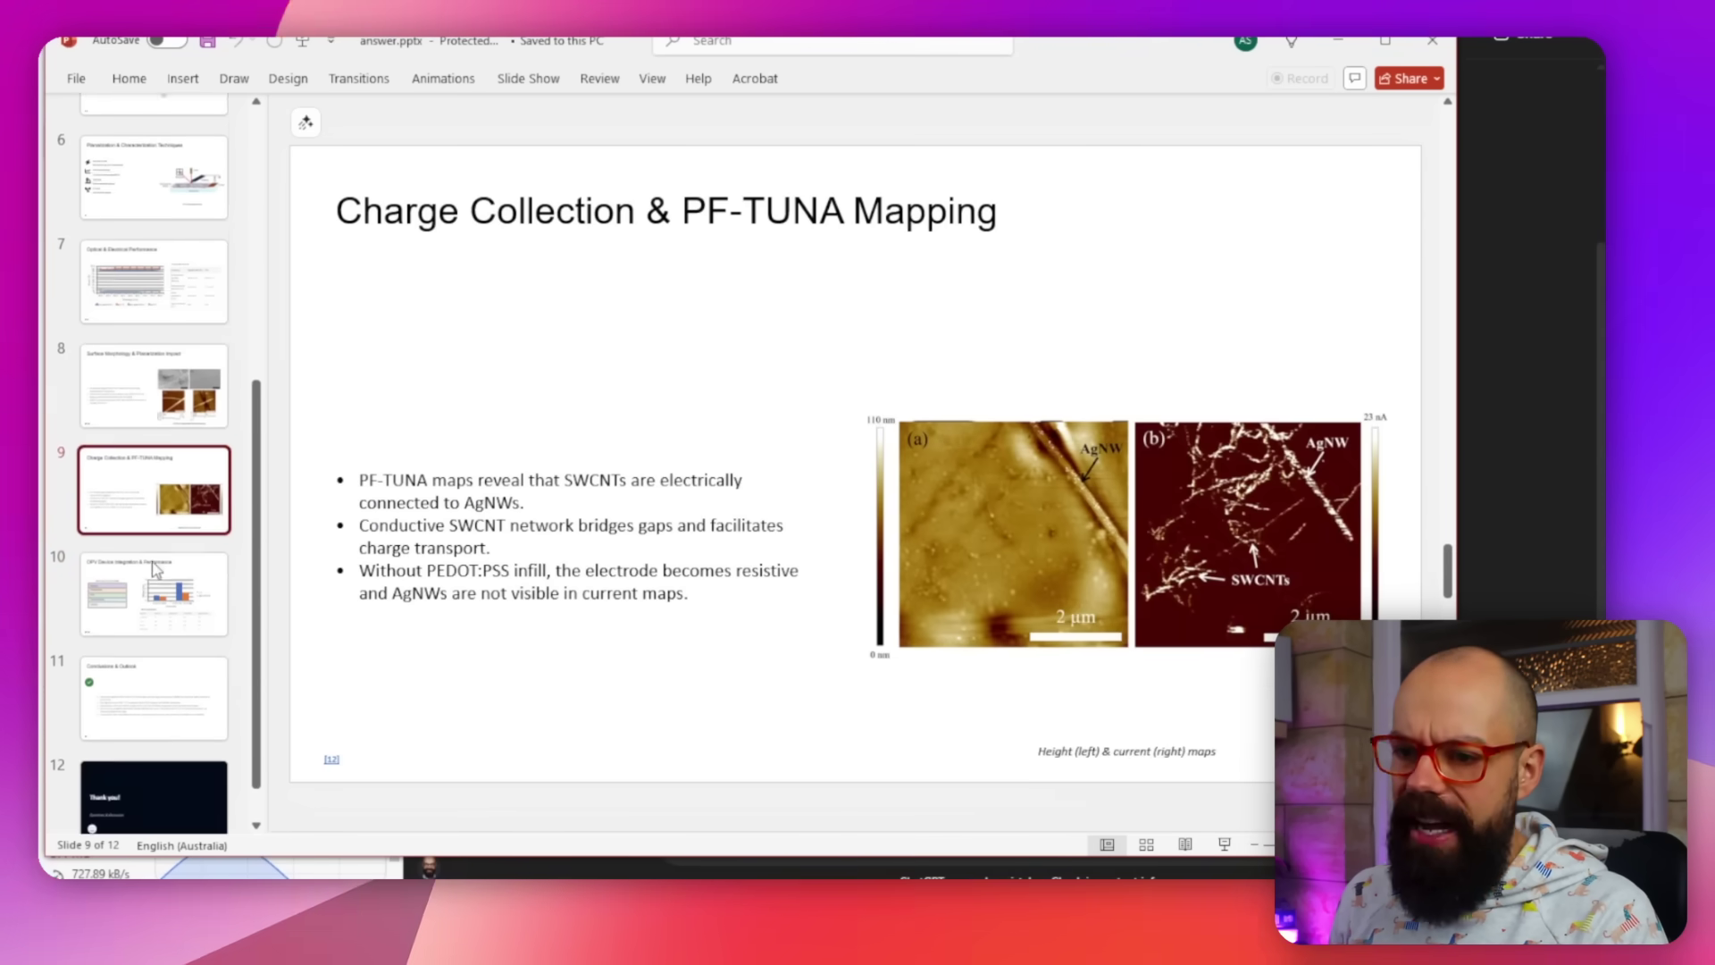
left_click(156, 569)
left_click(152, 478)
left_click(148, 378)
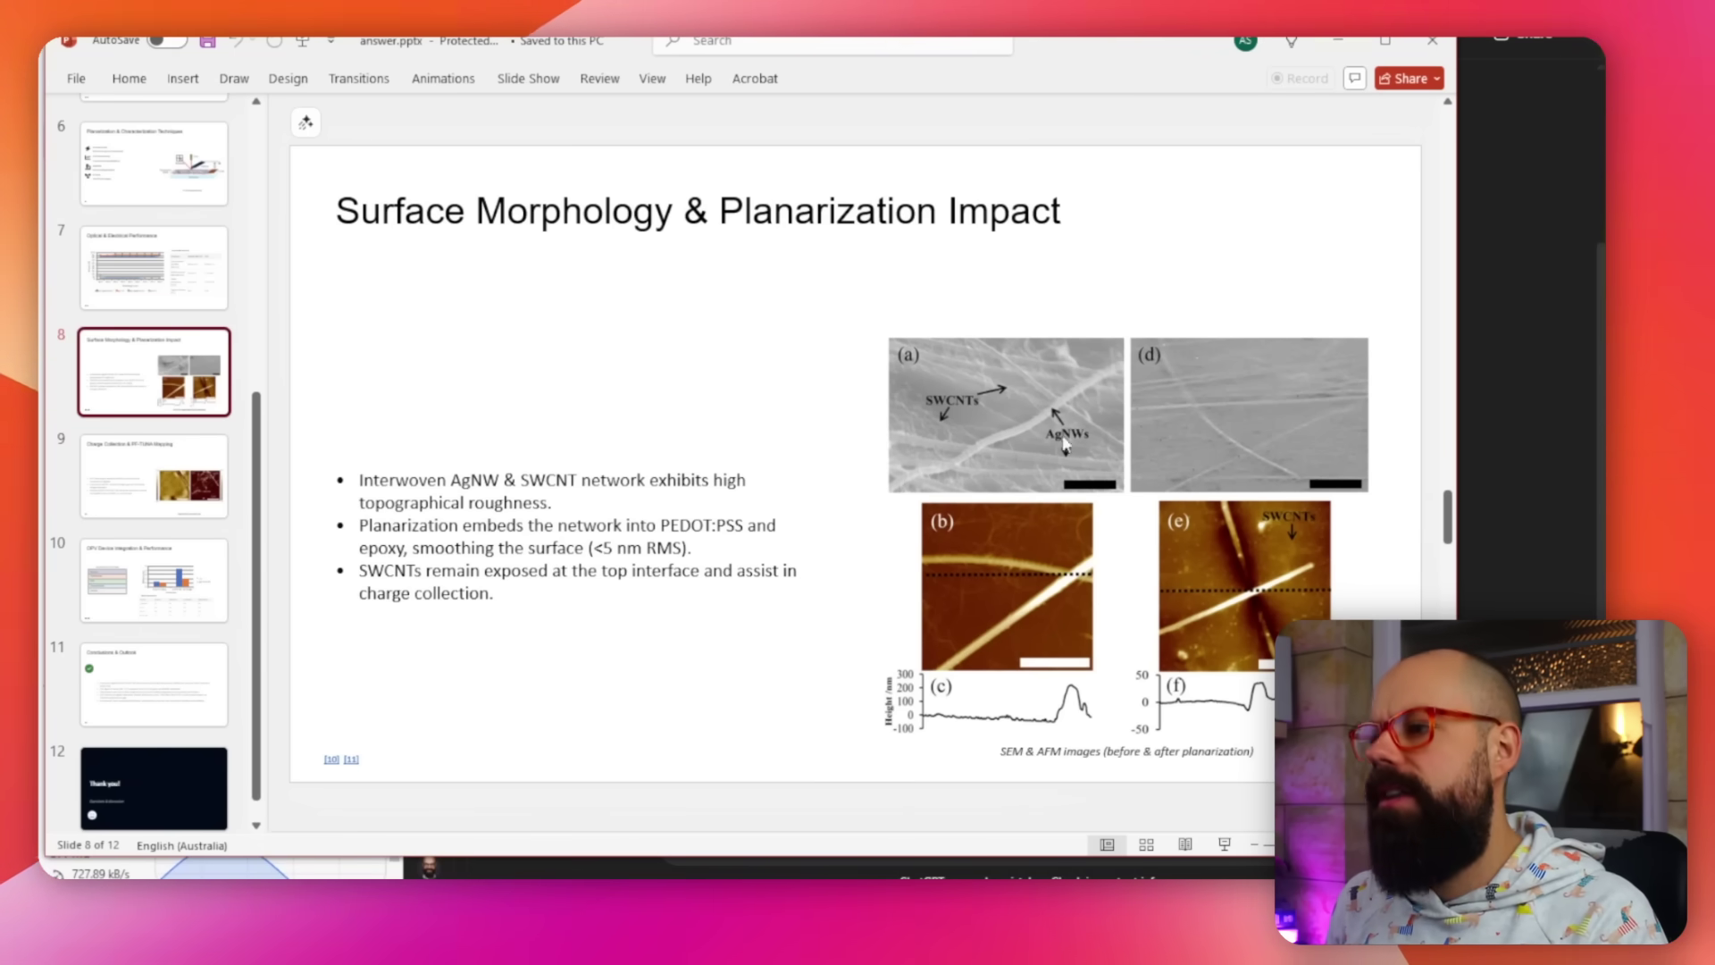
scroll(198, 527, "down", 1)
left_click(217, 562)
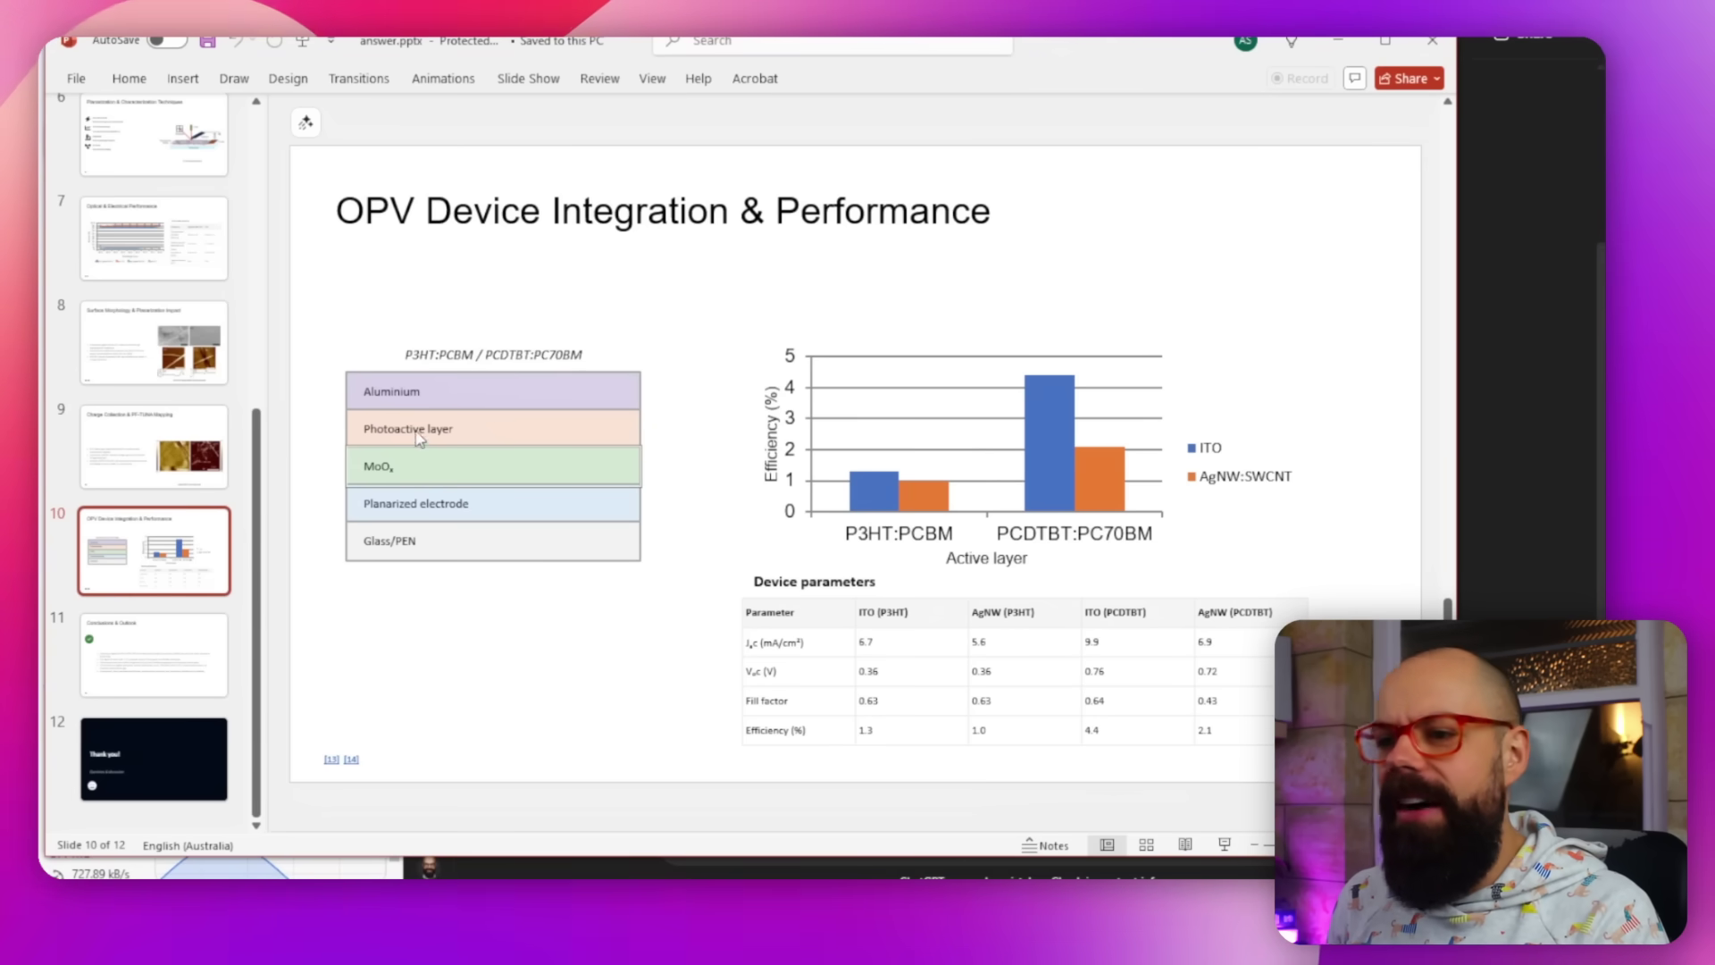
- Confirm the MoOx and other layer-stack labels on slide 10 are editable text
left_click(421, 466)
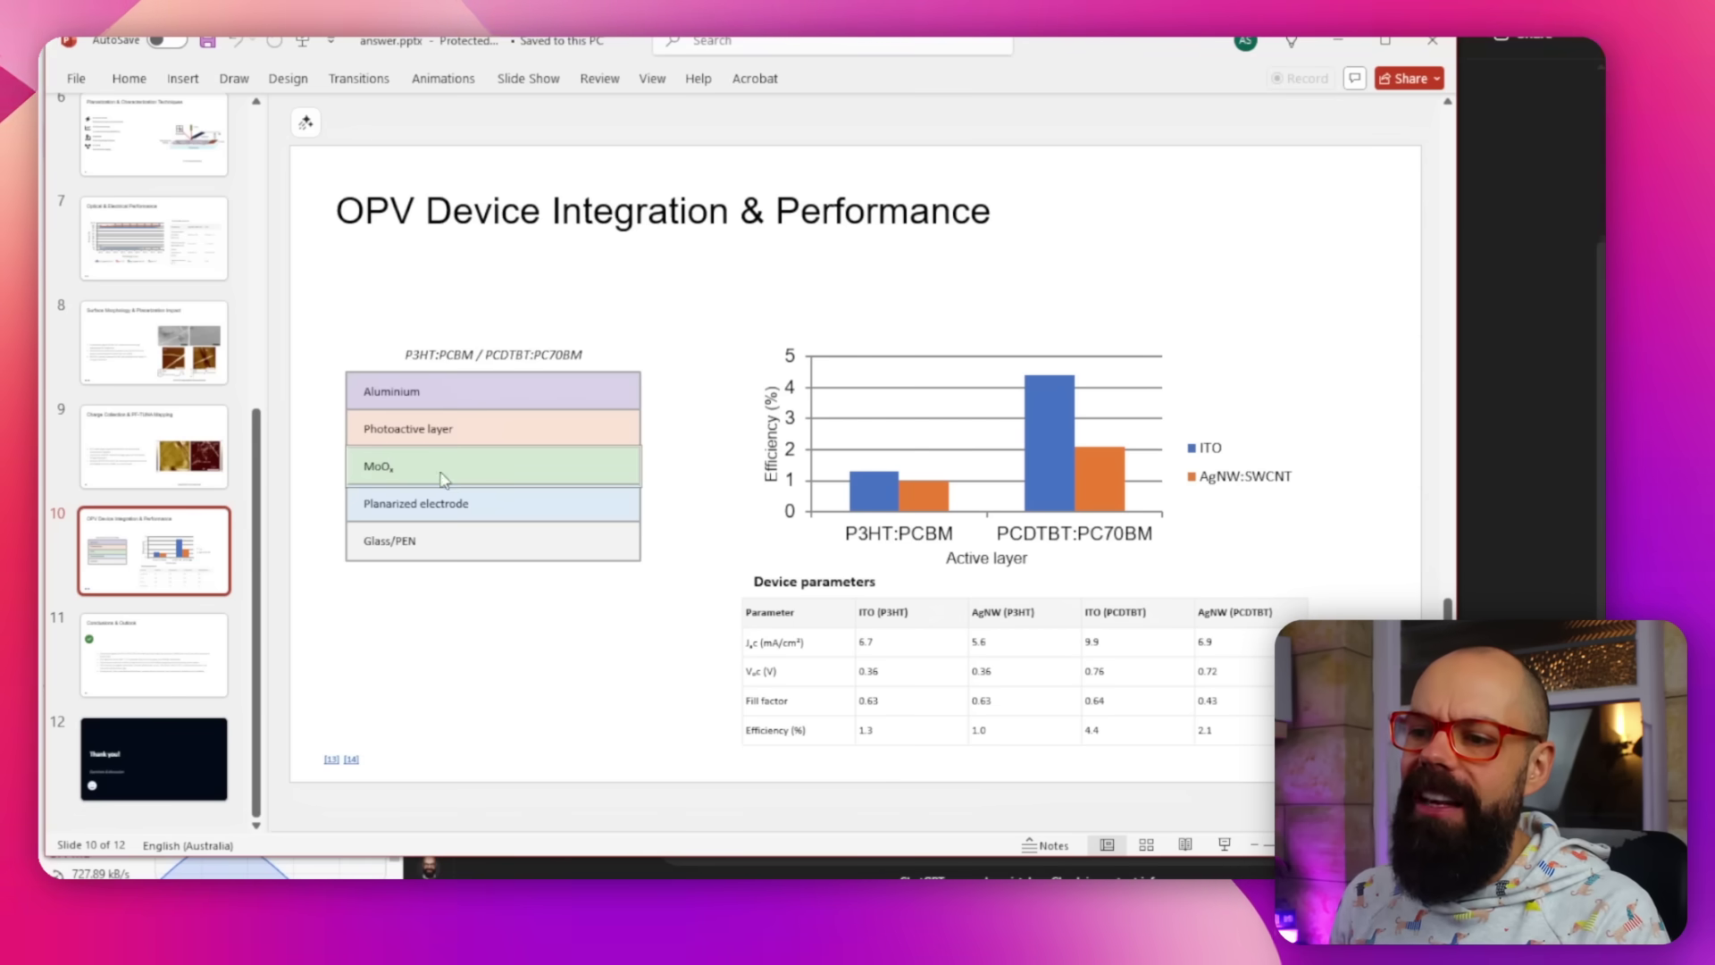
left_click(460, 433)
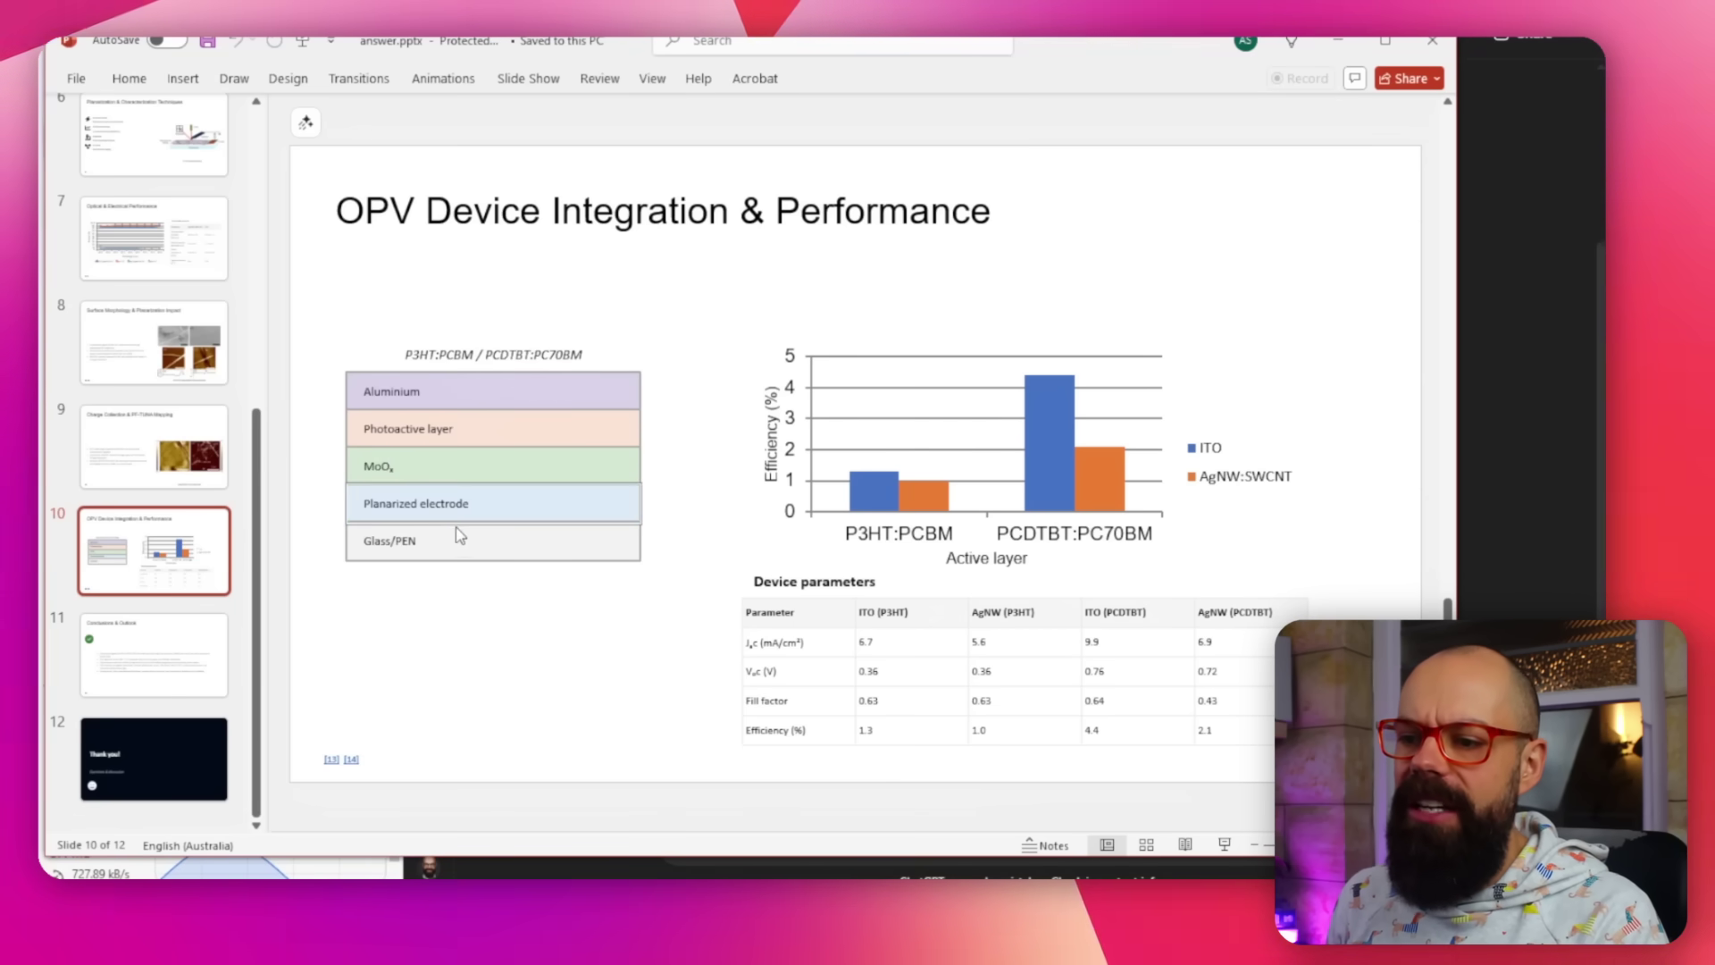
double_click(390, 541)
double_click(377, 466)
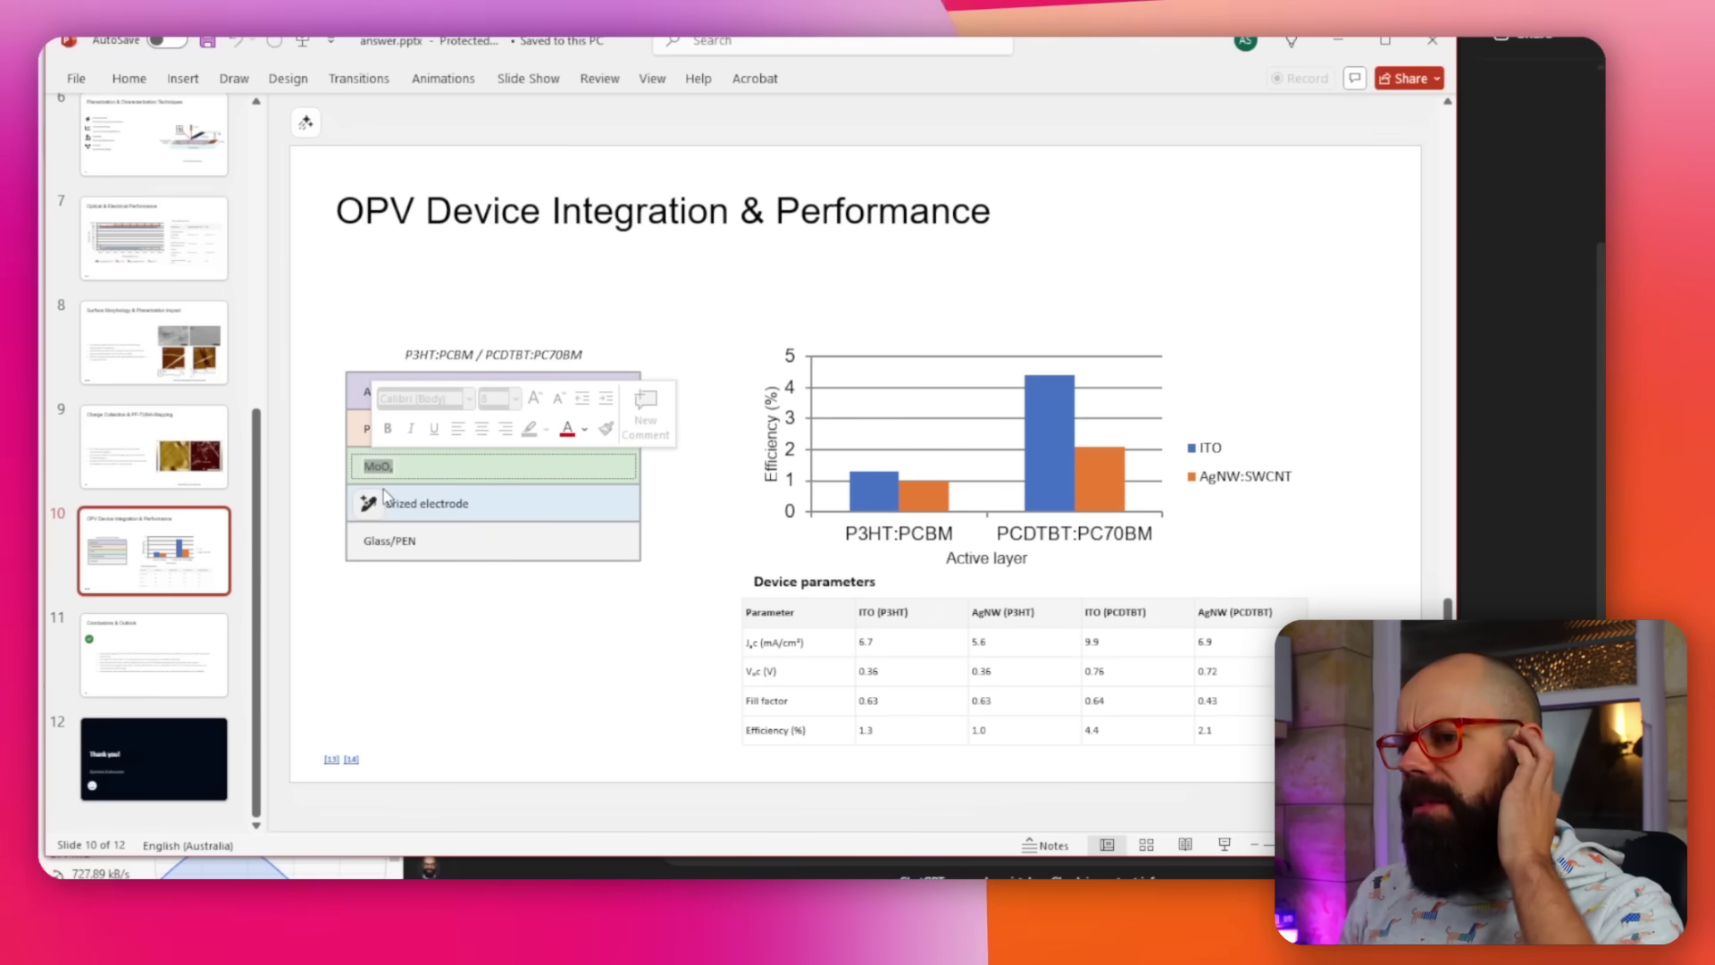
- Go to slide 11, Conclusions & Outlook
left_click(506, 697)
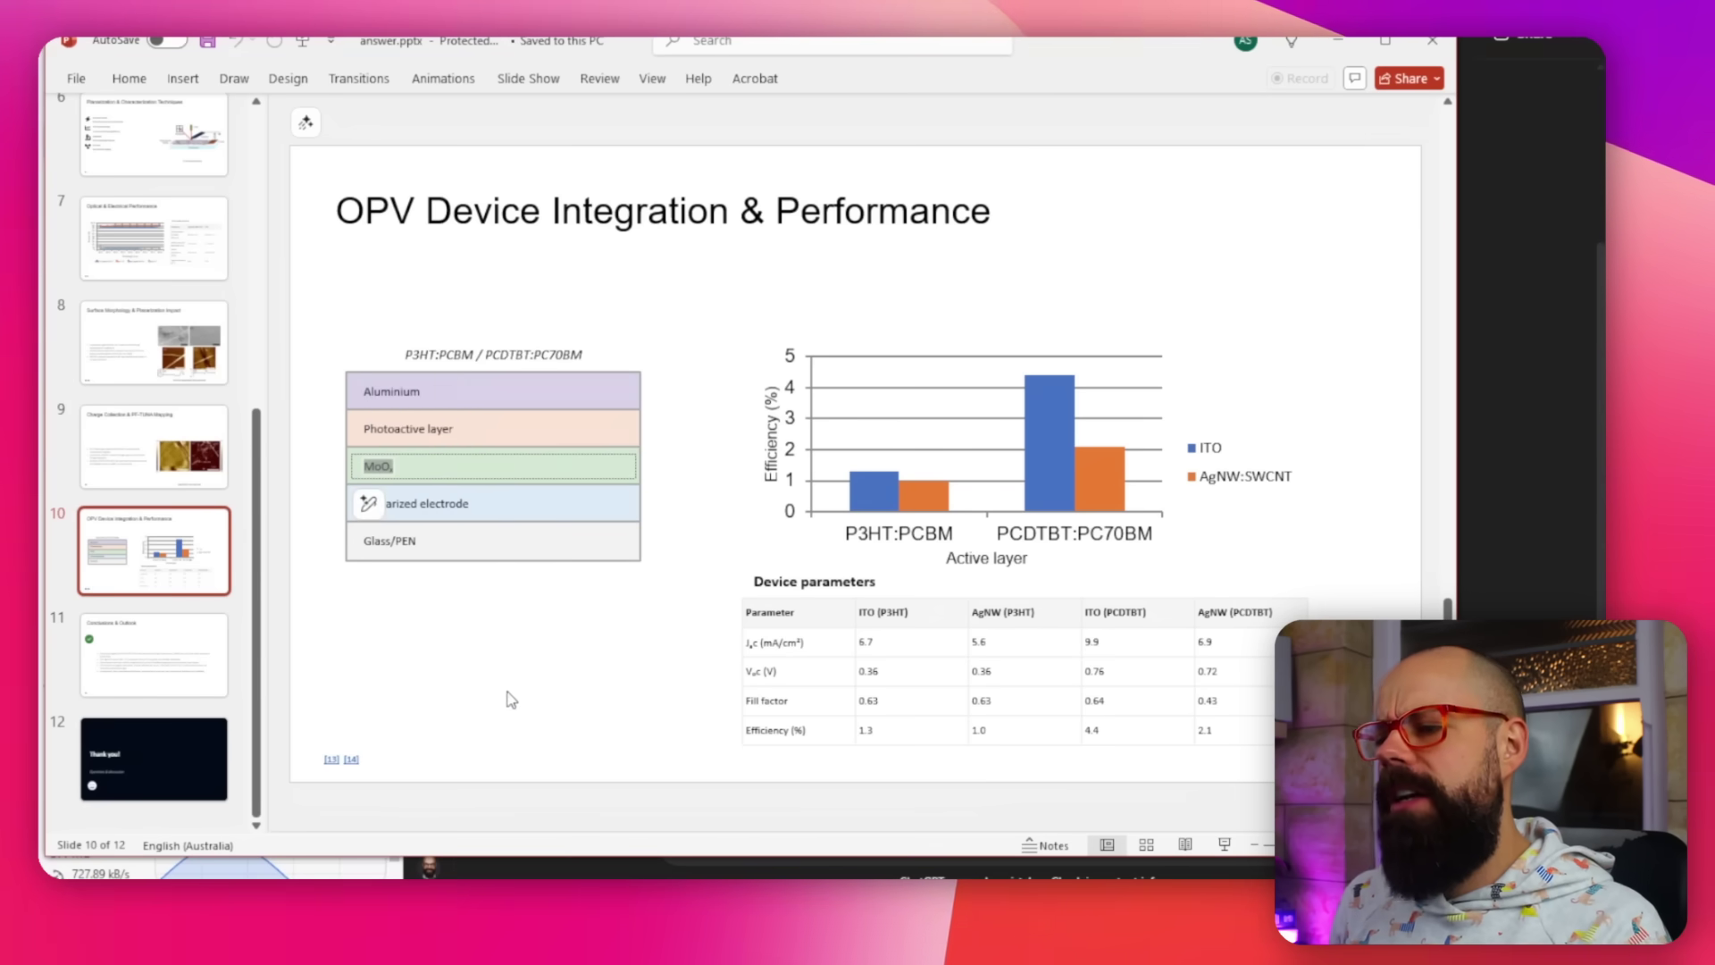
scroll(540, 639, "down", 1)
scroll(551, 649, "up", 1)
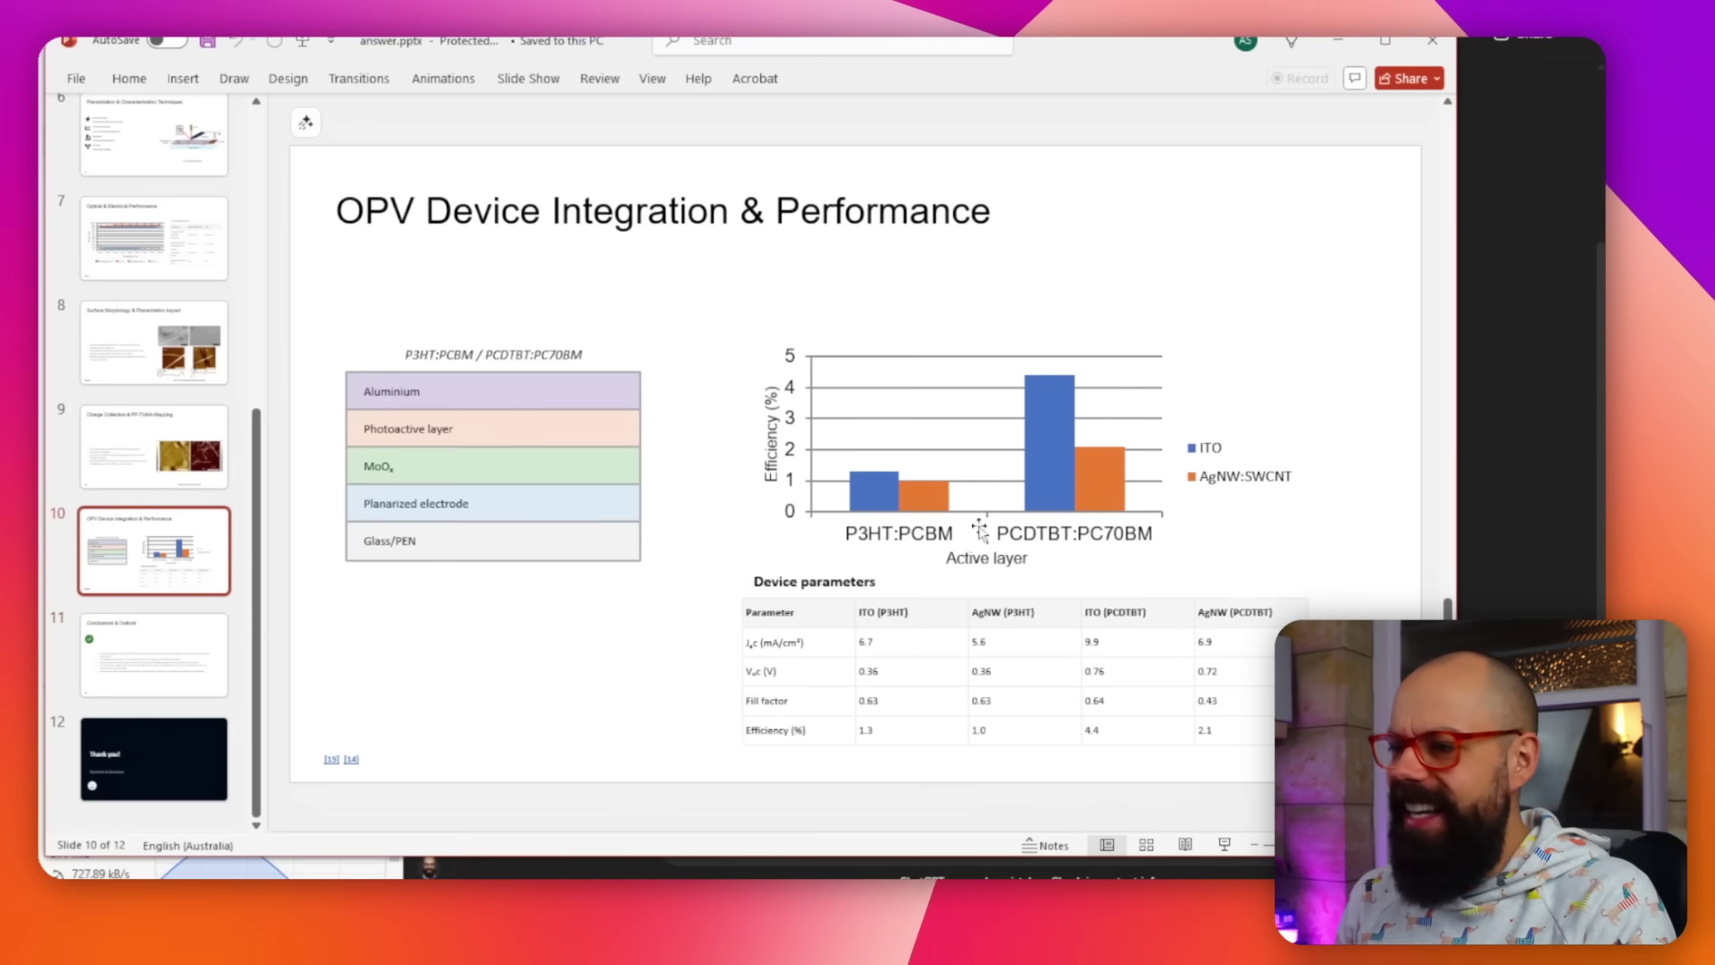
left_click(164, 664)
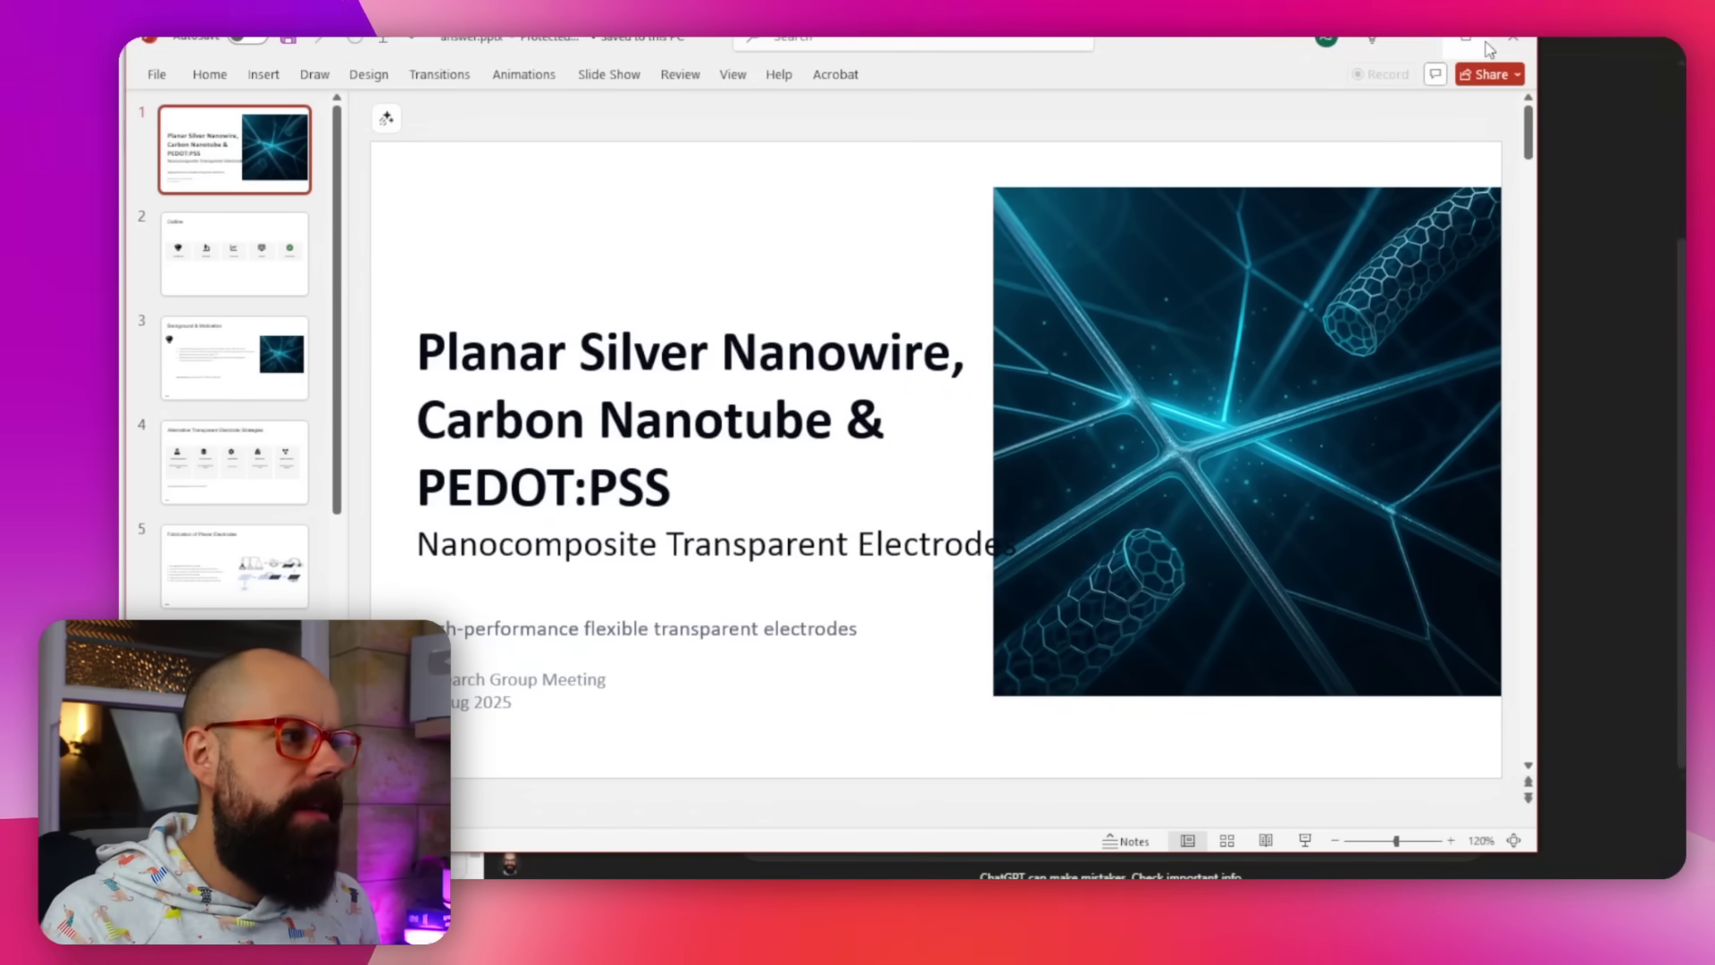
- Close the answer.pptx PowerPoint window to return to the ChatGPT chat
left_click(1509, 45)
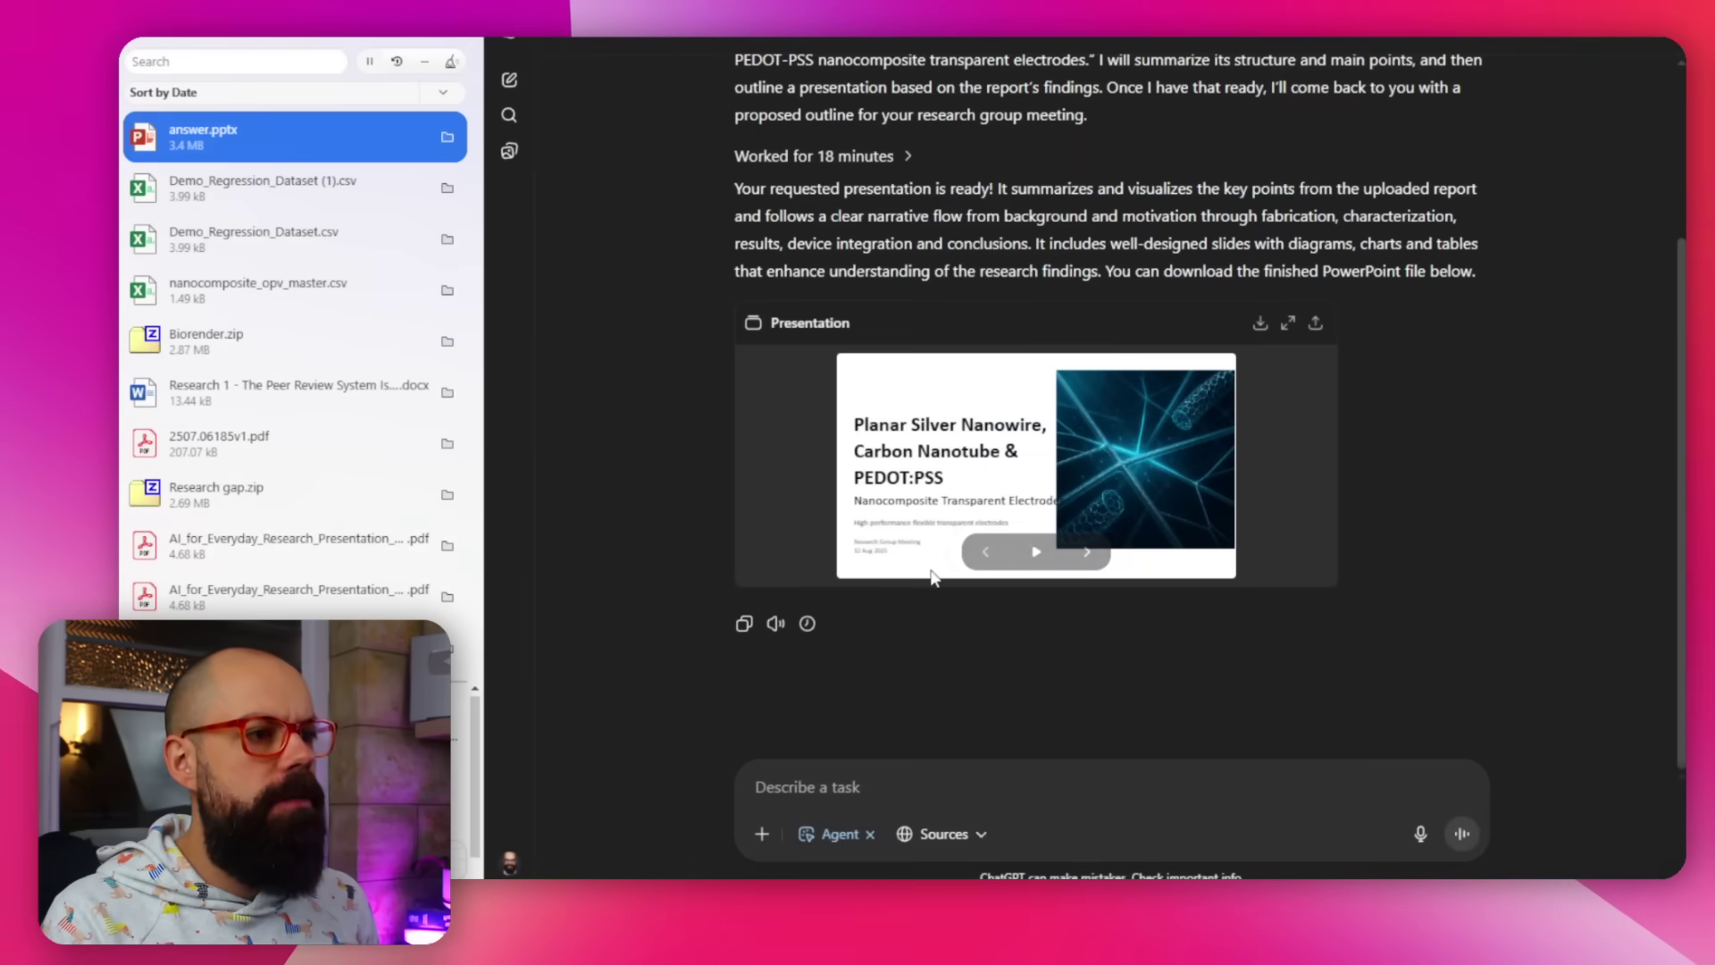